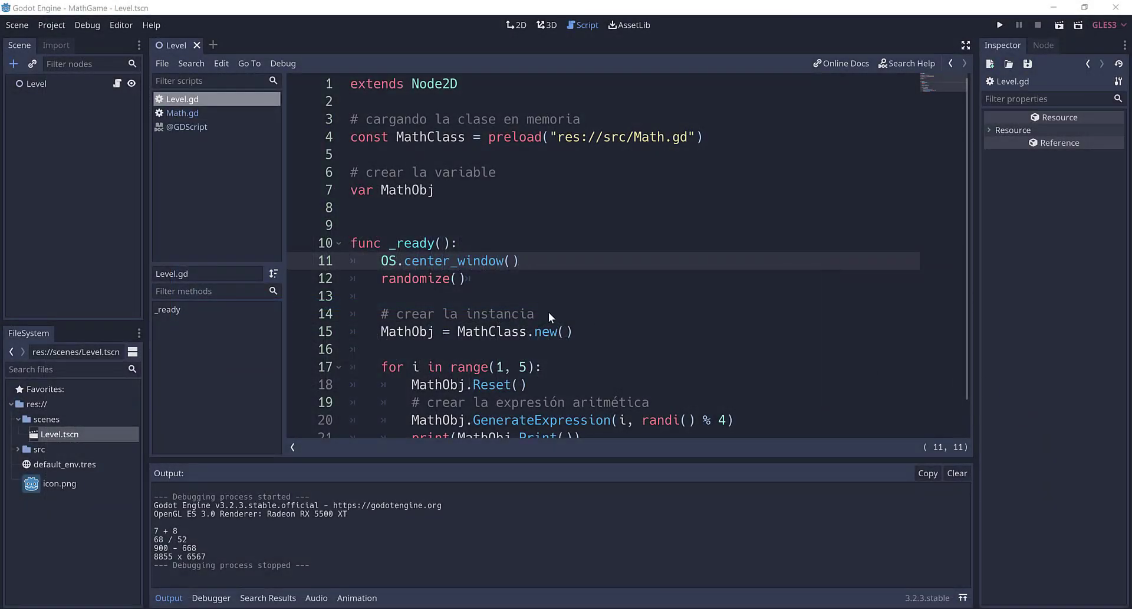
Review the randomize() and print lines in Level.gd and the printed expressions in the output
{"action": "left_click", "coordinate": [483, 280]}
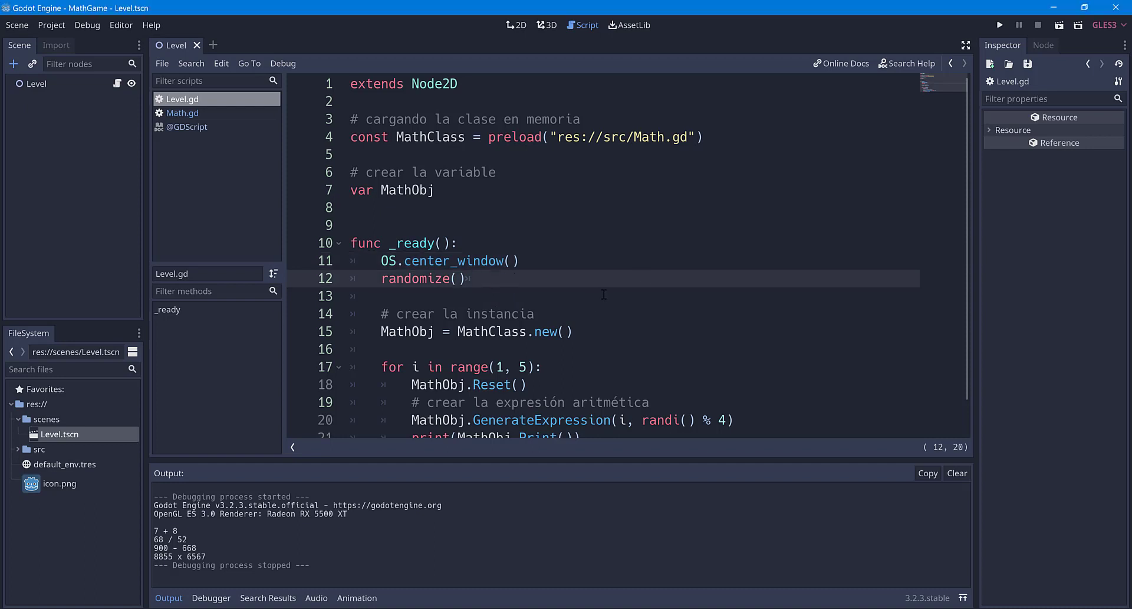
{"action": "scroll", "coordinate": [462, 348], "scroll_direction": "down", "scroll_amount": 1}
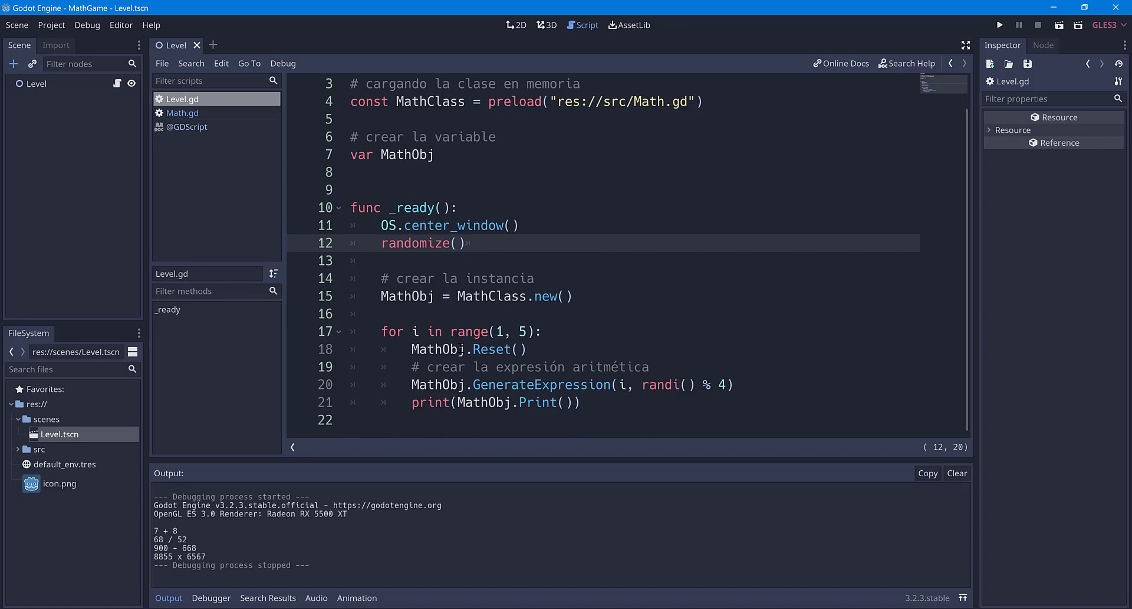
{"action": "left_click", "coordinate": [513, 404]}
{"action": "double_click", "coordinate": [540, 403]}
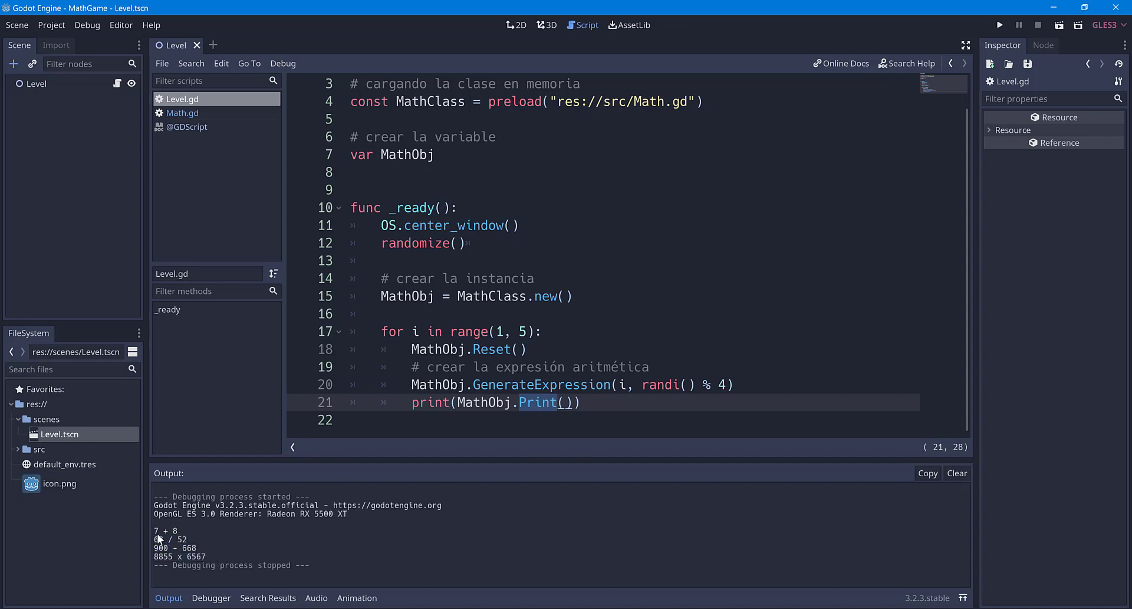
{"action": "left_click_drag", "start_coordinate": [157, 537], "coordinate": [207, 557]}
{"action": "left_click", "coordinate": [656, 259]}
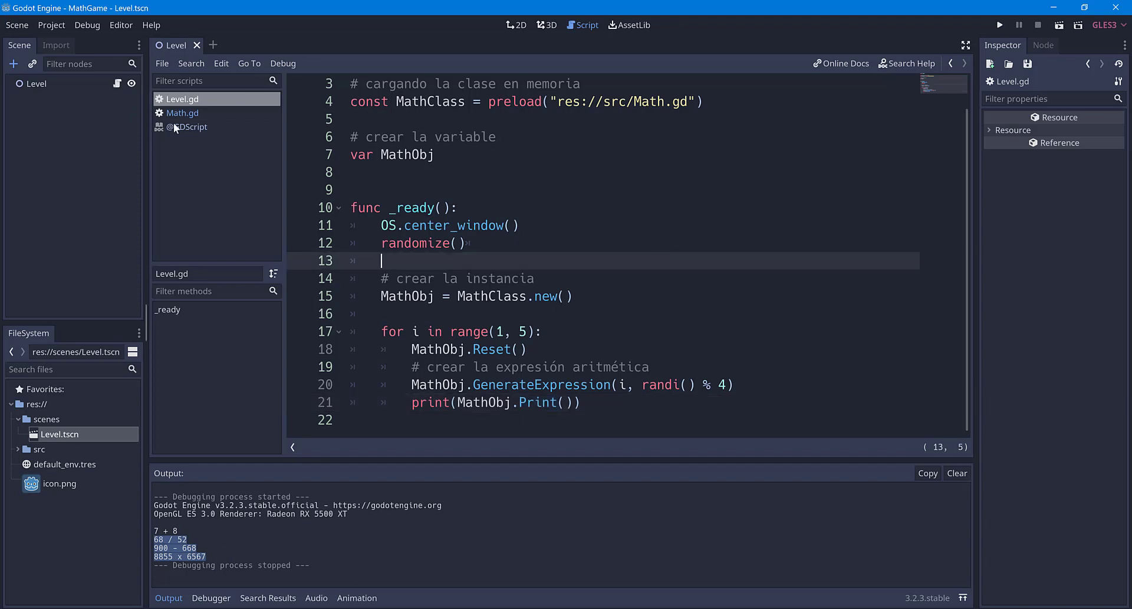
{"action": "left_click", "coordinate": [172, 101]}
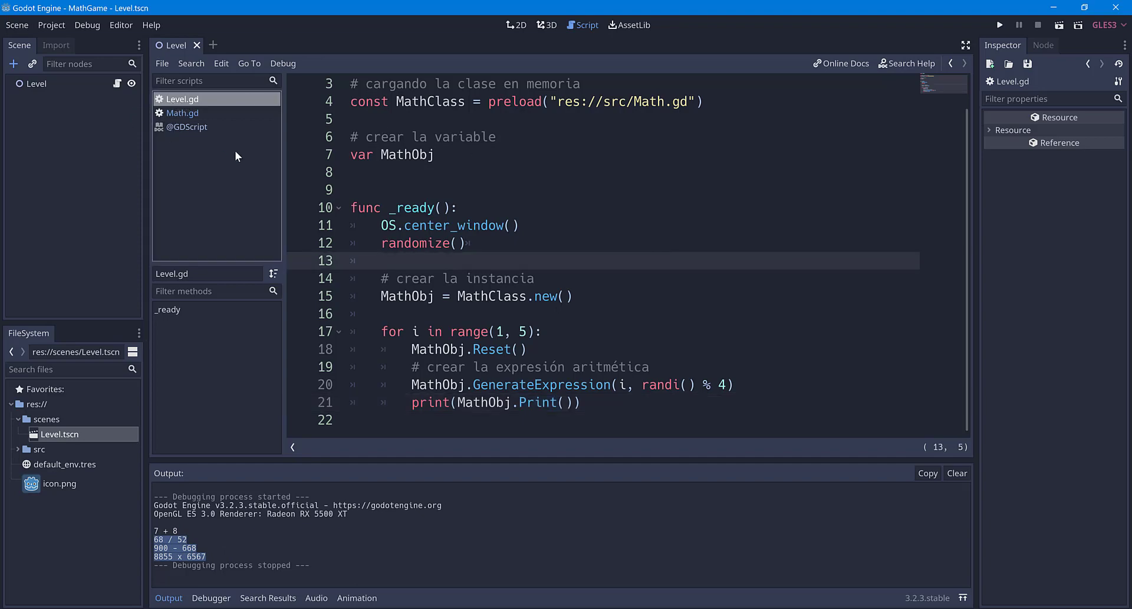
{"action": "left_click", "coordinate": [189, 129]}
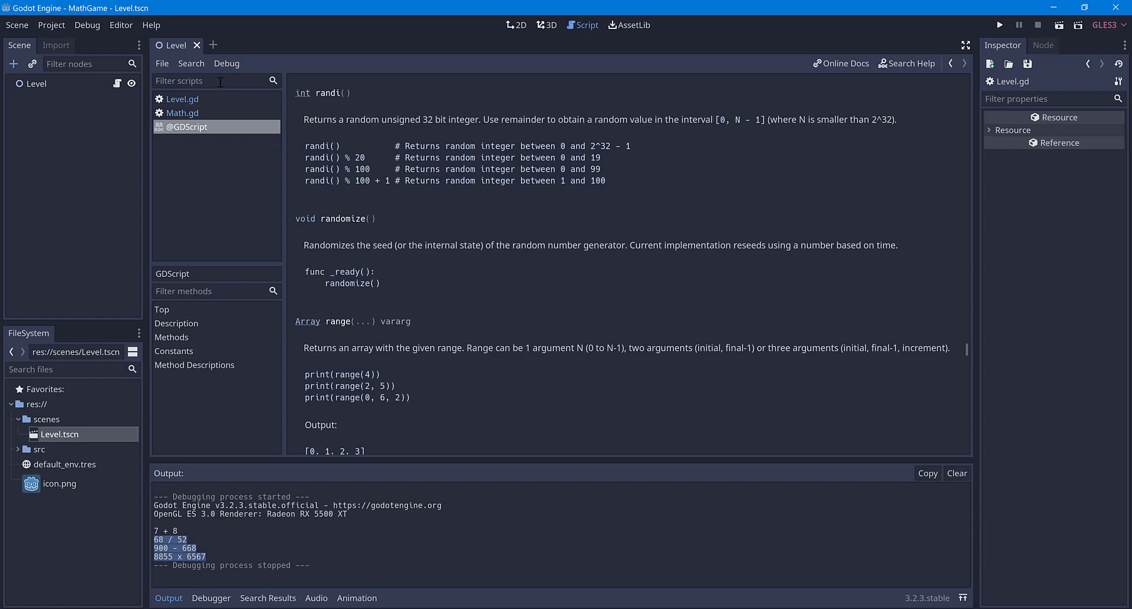
{"action": "left_click", "coordinate": [184, 101]}
Frame the game screen on the 2D canvas and collapse the Output panel
{"action": "double_click", "coordinate": [36, 84]}
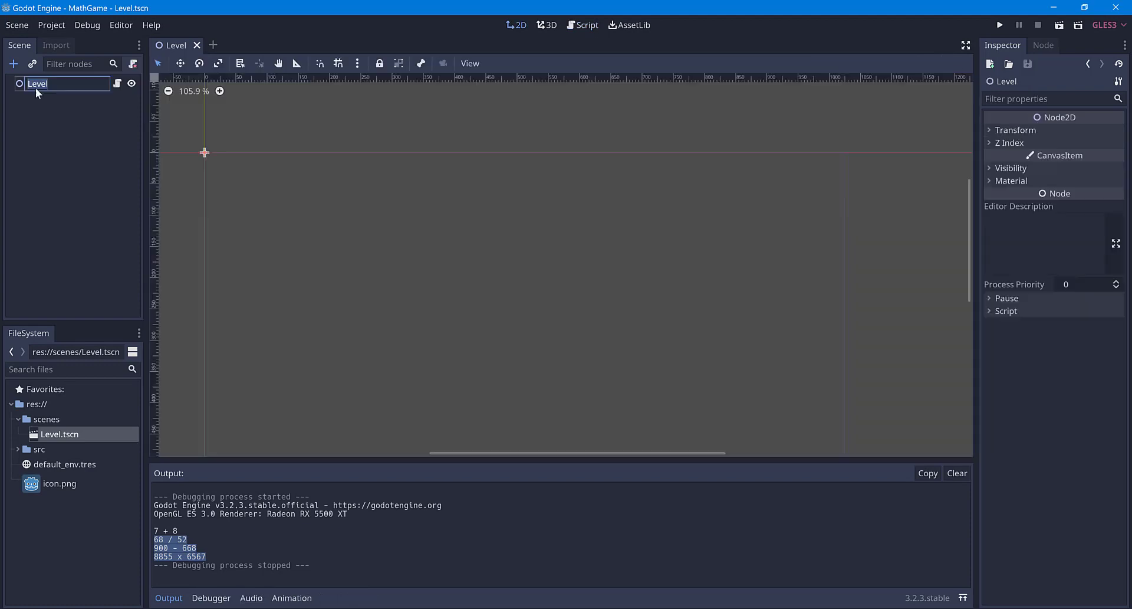
{"action": "left_click", "coordinate": [428, 279]}
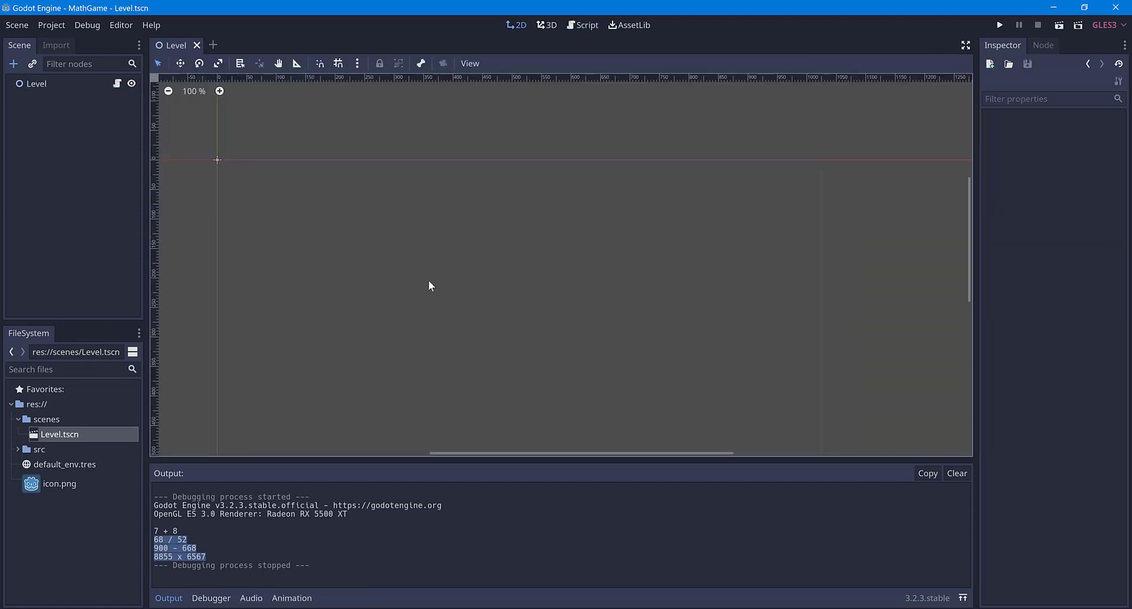
{"action": "scroll", "coordinate": [428, 280], "scroll_direction": "down", "scroll_amount": 4}
{"action": "scroll", "coordinate": [447, 312], "scroll_direction": "down", "scroll_amount": 1}
{"action": "middle_click_drag", "start_coordinate": [447, 312], "coordinate": [412, 252]}
{"action": "scroll", "coordinate": [413, 253], "scroll_direction": "up", "scroll_amount": 3}
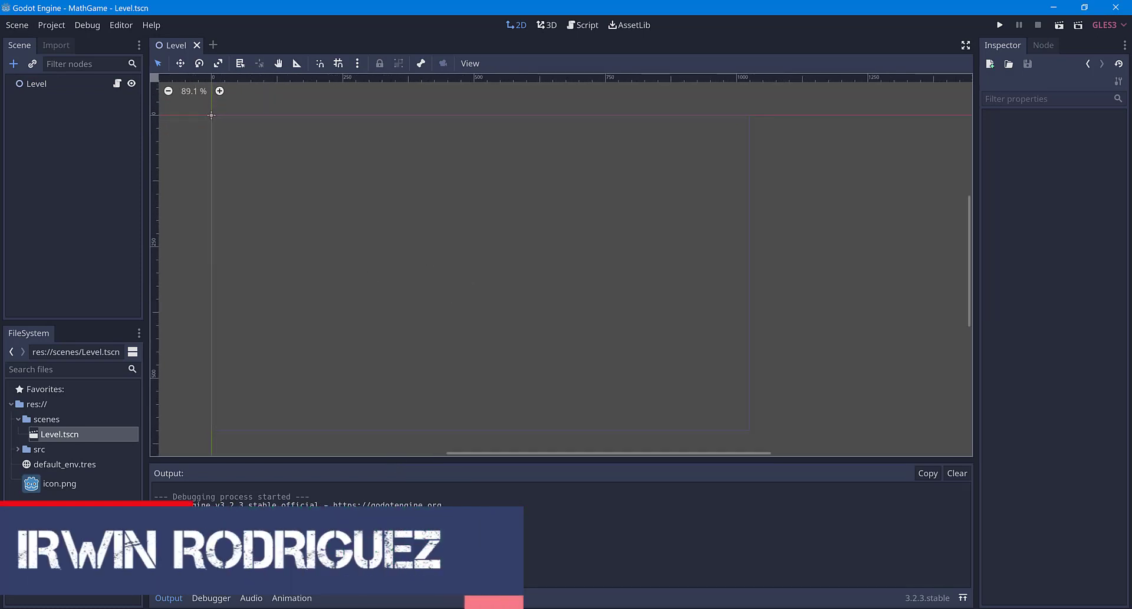
{"action": "left_click", "coordinate": [169, 597]}
{"action": "scroll", "coordinate": [403, 270], "scroll_direction": "up", "scroll_amount": 1}
{"action": "scroll", "coordinate": [402, 266], "scroll_direction": "up", "scroll_amount": 3}
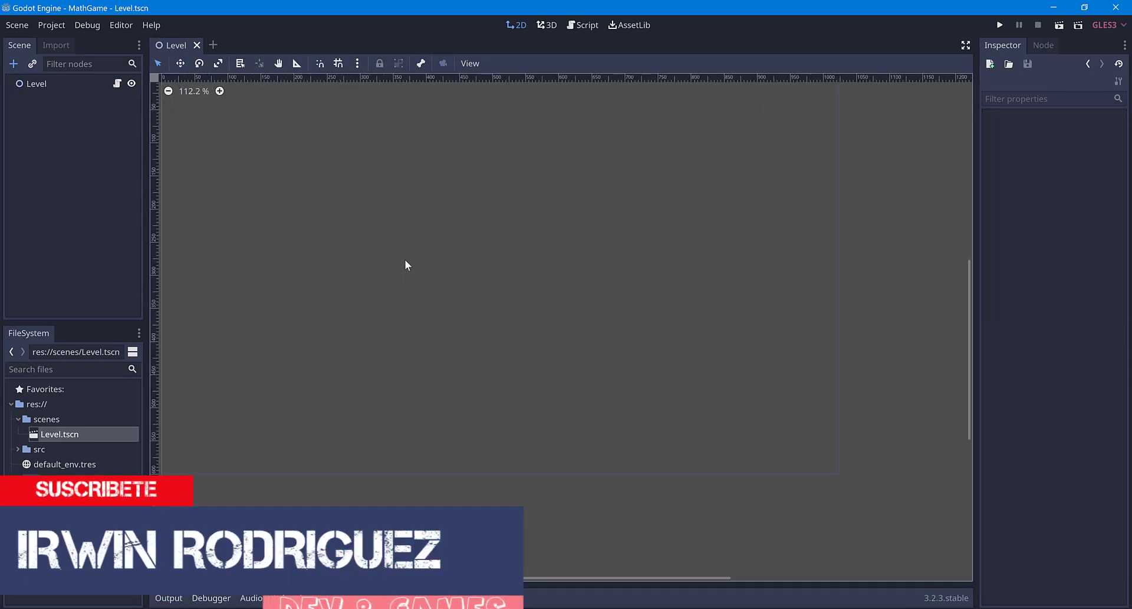
{"action": "middle_click_drag", "start_coordinate": [403, 263], "coordinate": [461, 316]}
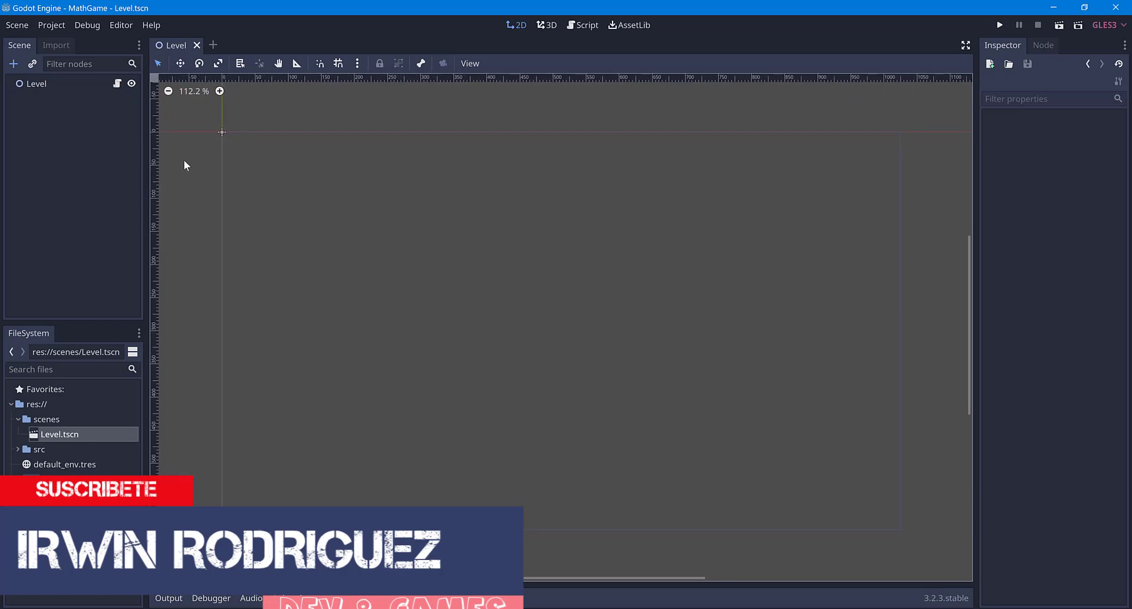
Check lines 15–21 of the Level node's script, then go back to the 2D view
{"action": "left_click", "coordinate": [21, 83]}
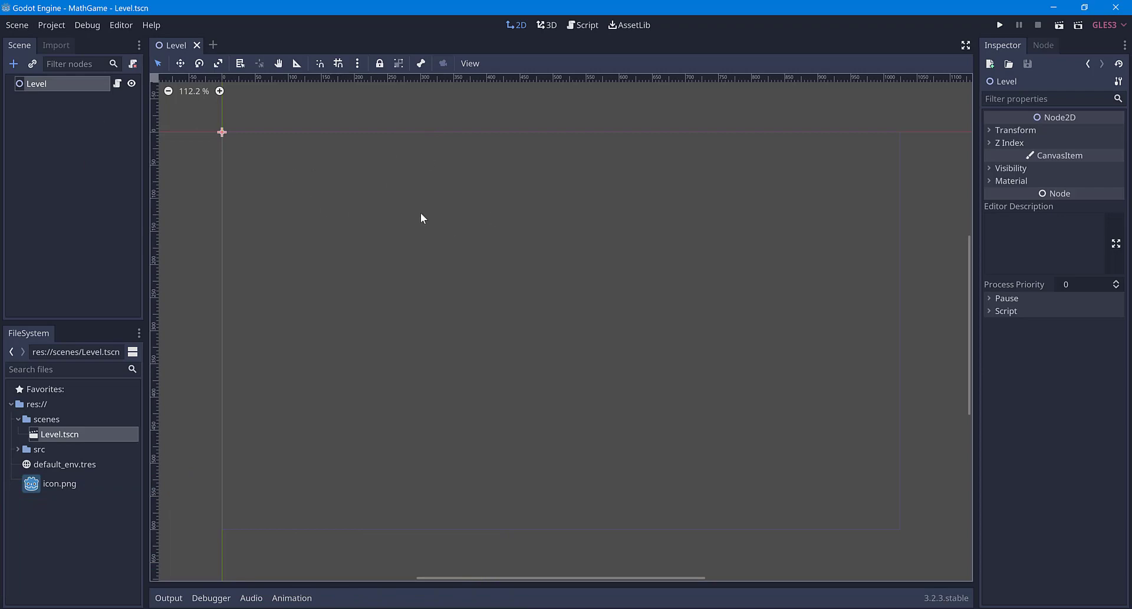
{"action": "left_click", "coordinate": [116, 84]}
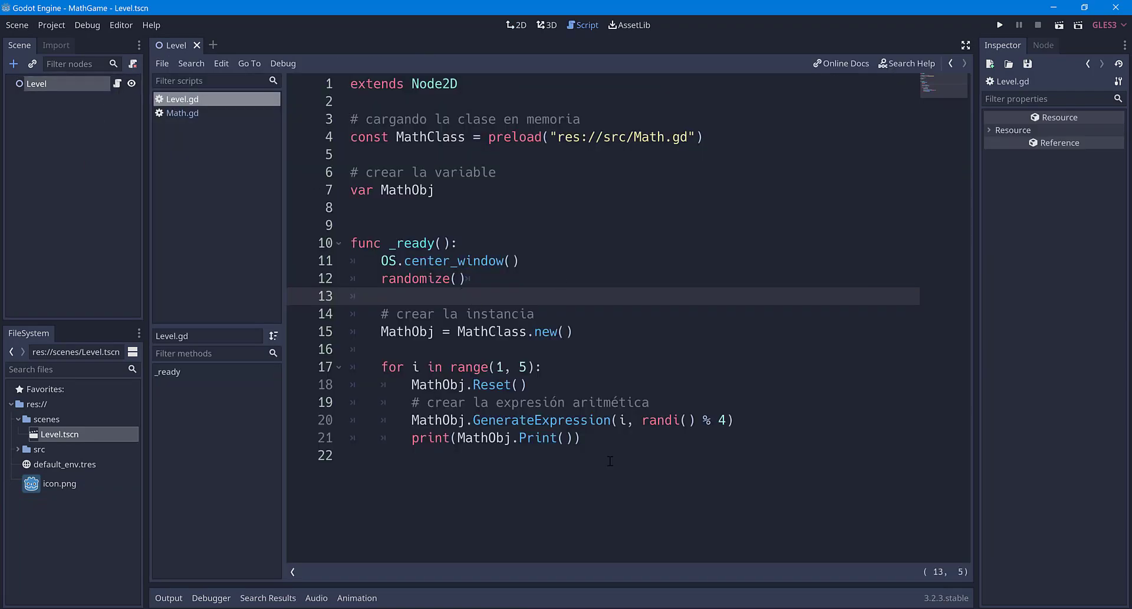
{"action": "left_click_drag", "start_coordinate": [610, 461], "coordinate": [381, 331]}
{"action": "key", "text": "ctrl+F1"}
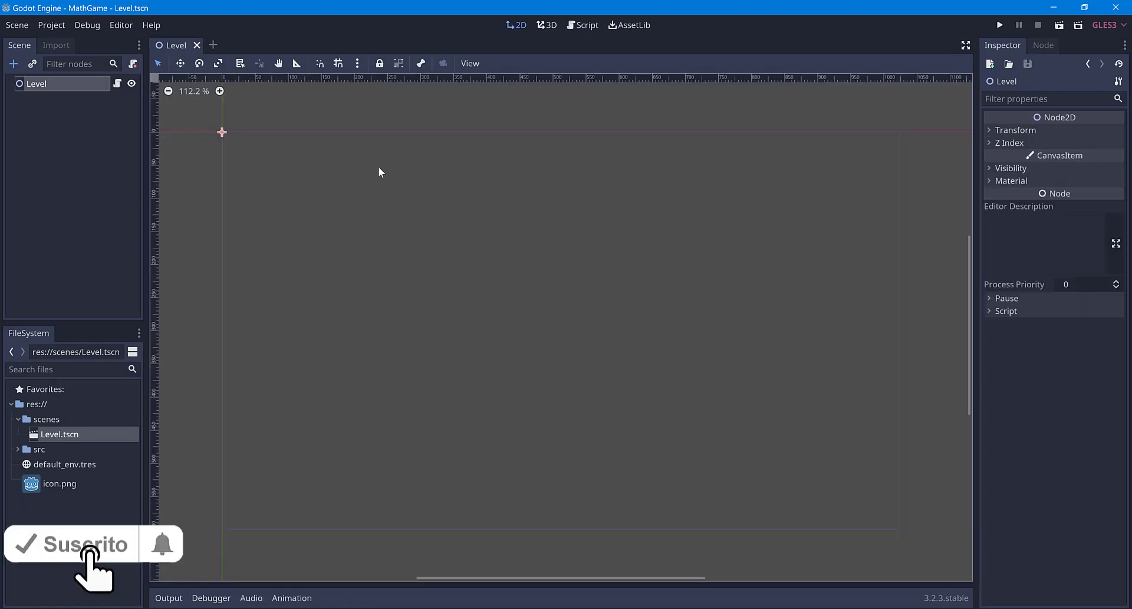
Add a Control child under Level using the Full Rect layout preset
{"action": "left_click", "coordinate": [12, 65]}
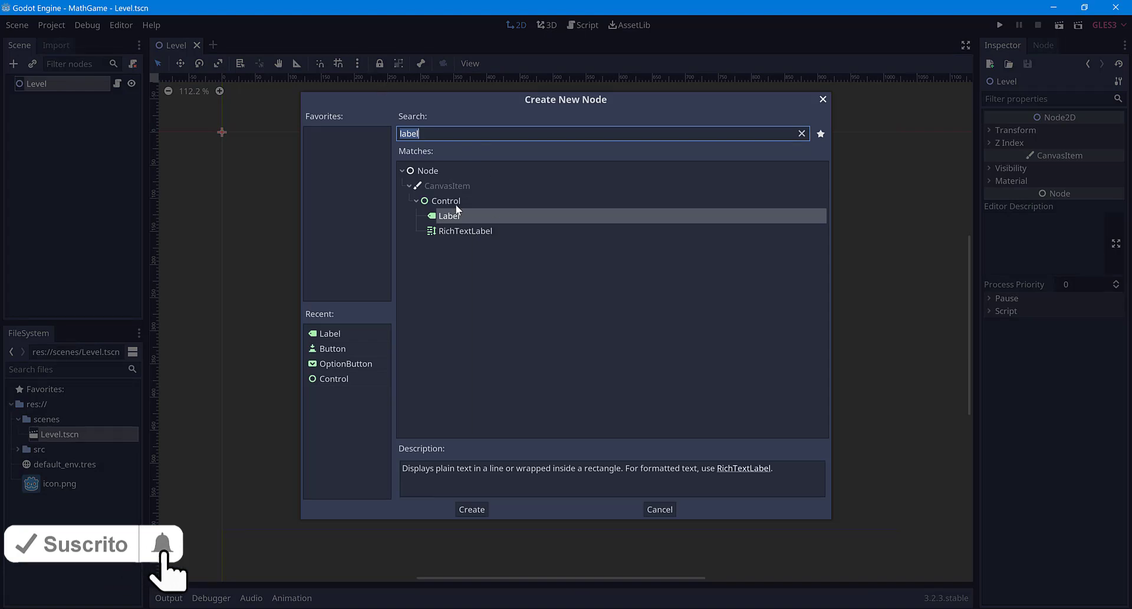
{"action": "left_click", "coordinate": [456, 203]}
{"action": "left_click", "coordinate": [470, 509]}
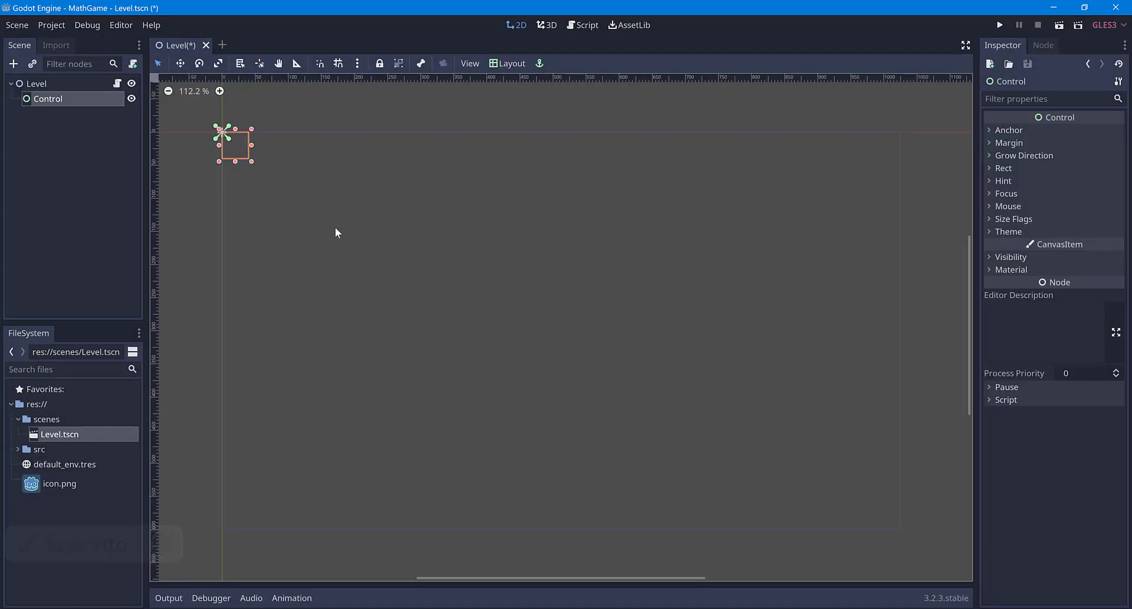
{"action": "left_click", "coordinate": [509, 61]}
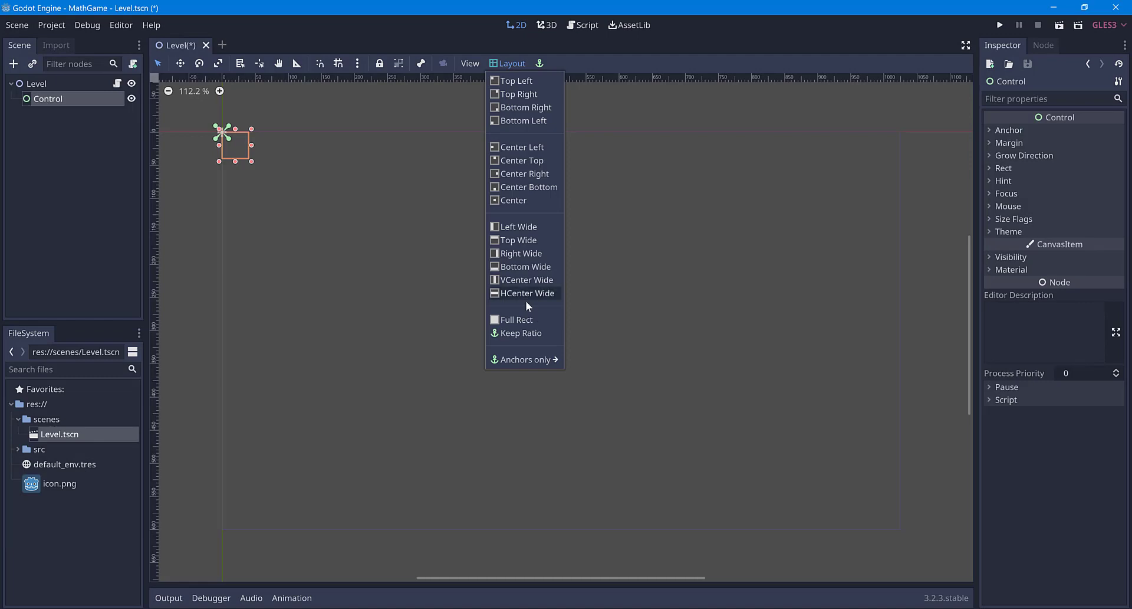
{"action": "left_click", "coordinate": [519, 322]}
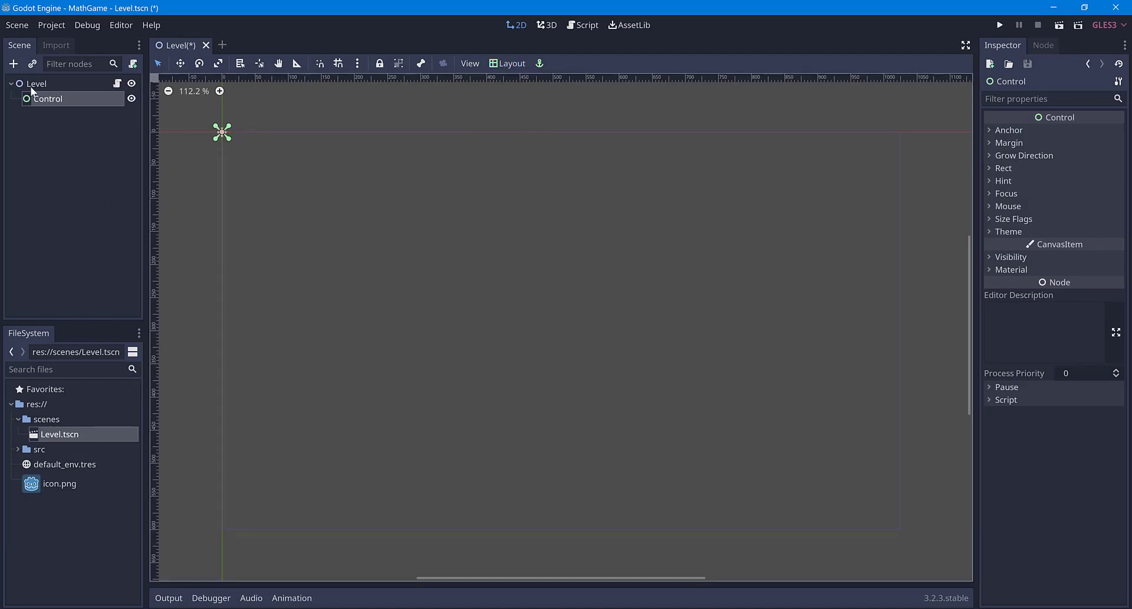
{"action": "left_click", "coordinate": [14, 63]}
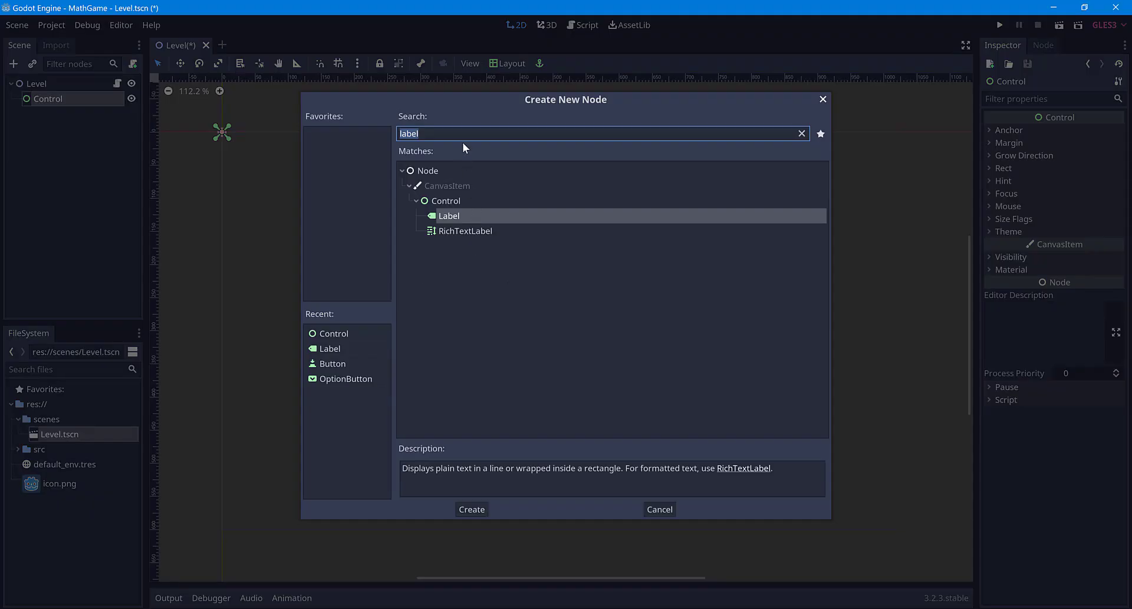
Add an OptionButton under Control, widen it, and move it down and right on screen
{"action": "left_click", "coordinate": [346, 378]}
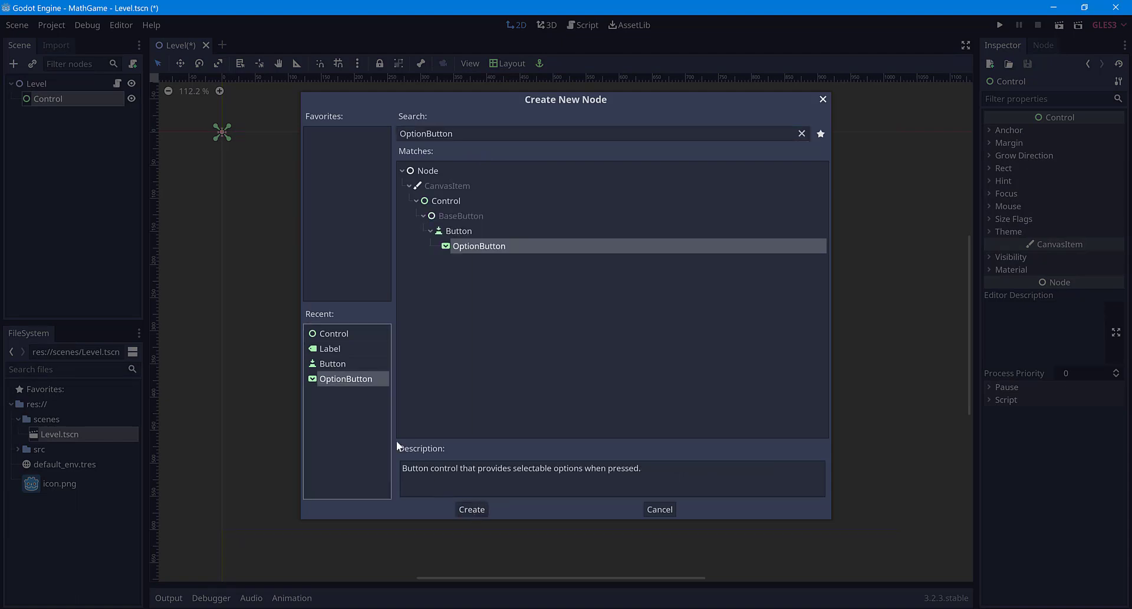
{"action": "left_click", "coordinate": [472, 509]}
{"action": "mouse_move", "coordinate": [251, 138]}
{"action": "left_mouse_down"}
{"action": "mouse_move", "coordinate": [338, 137]}
{"action": "mouse_move", "coordinate": [343, 159]}
{"action": "left_mouse_up"}
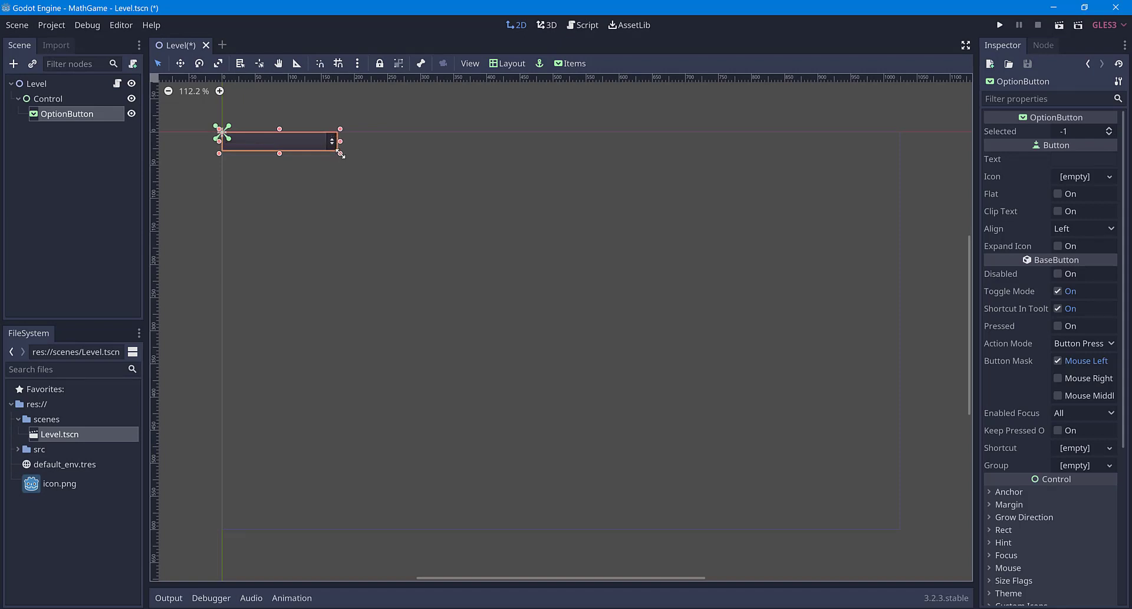
{"action": "key", "text": "w"}
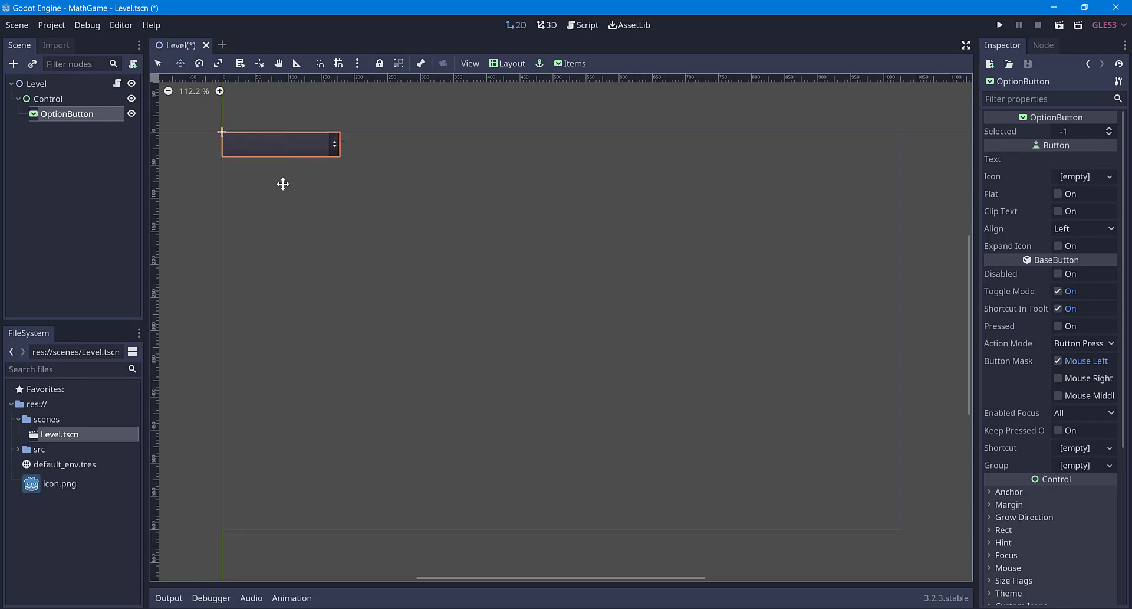
{"action": "left_click_drag", "start_coordinate": [337, 141], "coordinate": [493, 200]}
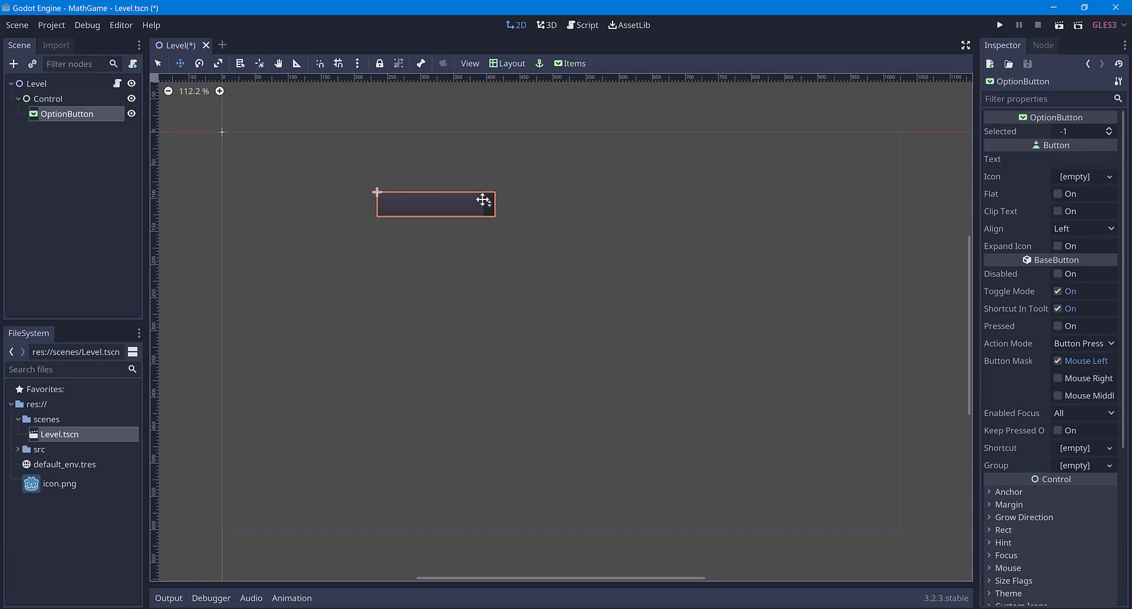
{"action": "left_click", "coordinate": [117, 85]}
Call _fill_combo() in _ready() on a new line after center_window()
{"action": "left_click", "coordinate": [550, 260]}
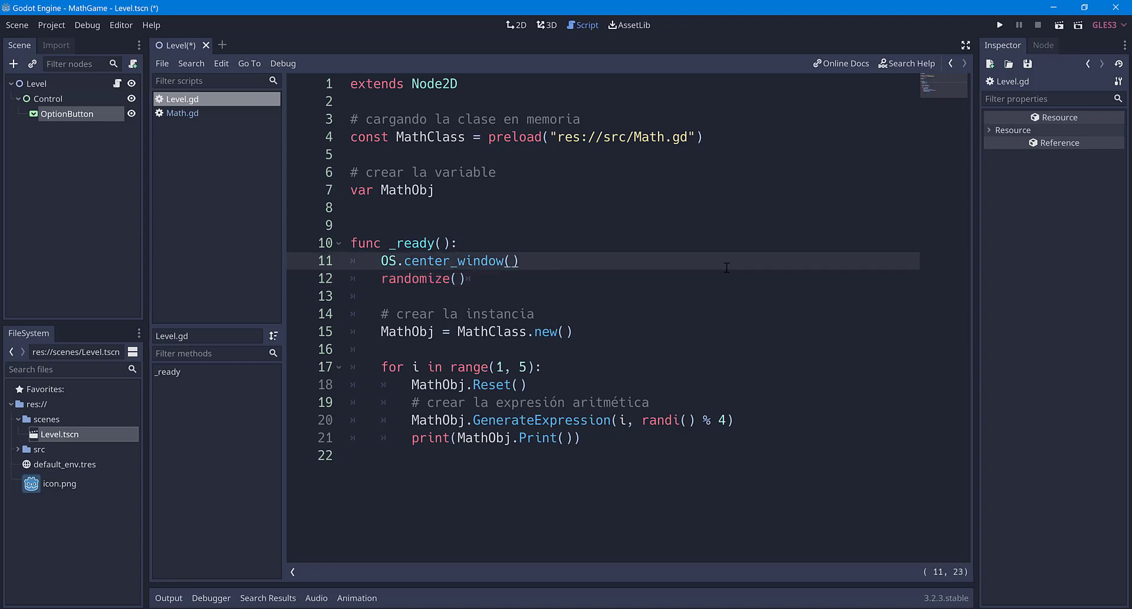
{"action": "key", "text": "Return"}
{"action": "type", "text": "_"}
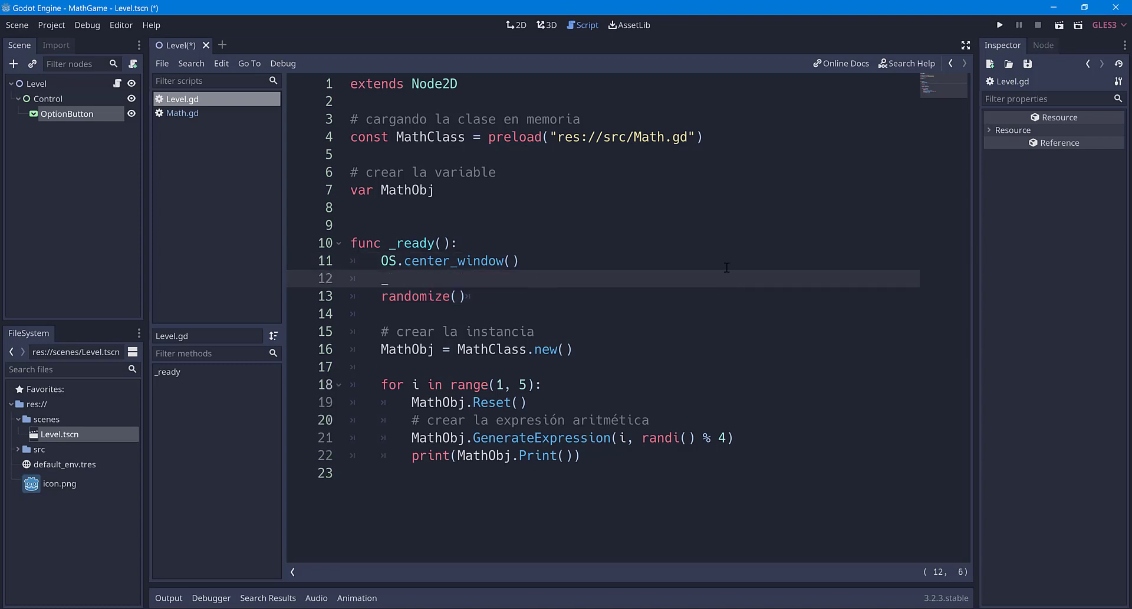
{"action": "type", "text": "fill_co"}
{"action": "type", "text": "mbo("}
{"action": "key", "text": "Left"}
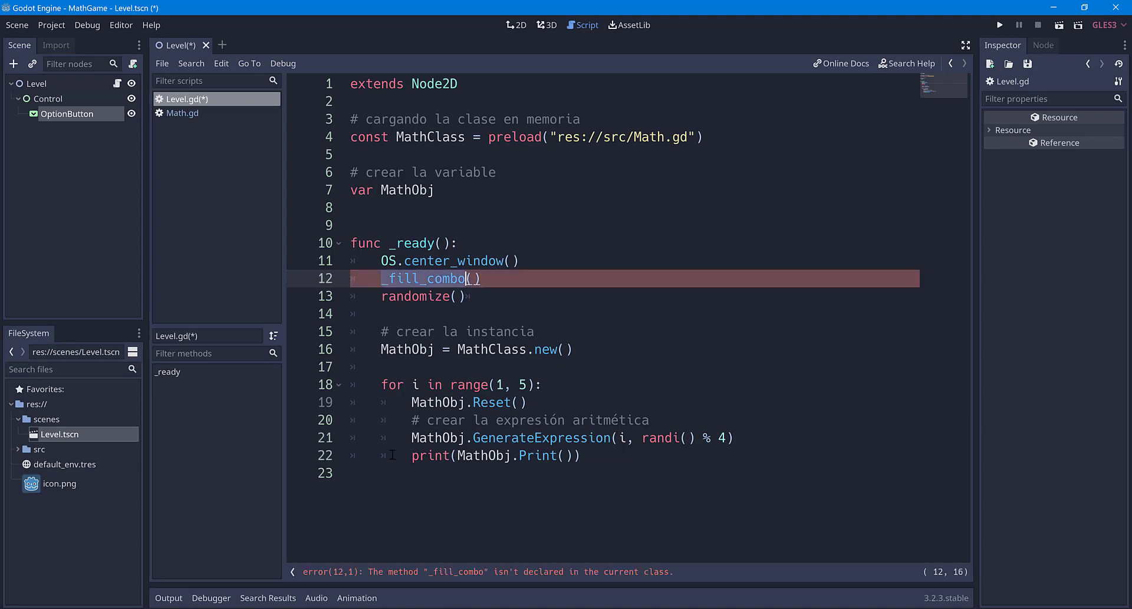
Declare func _fill_combo(): at the script's end with comment '# llenar el combo con los items (sumar, restar, etc)'
{"action": "left_click", "coordinate": [383, 479]}
{"action": "key", "text": "Return"}
{"action": "key", "text": "Return"}
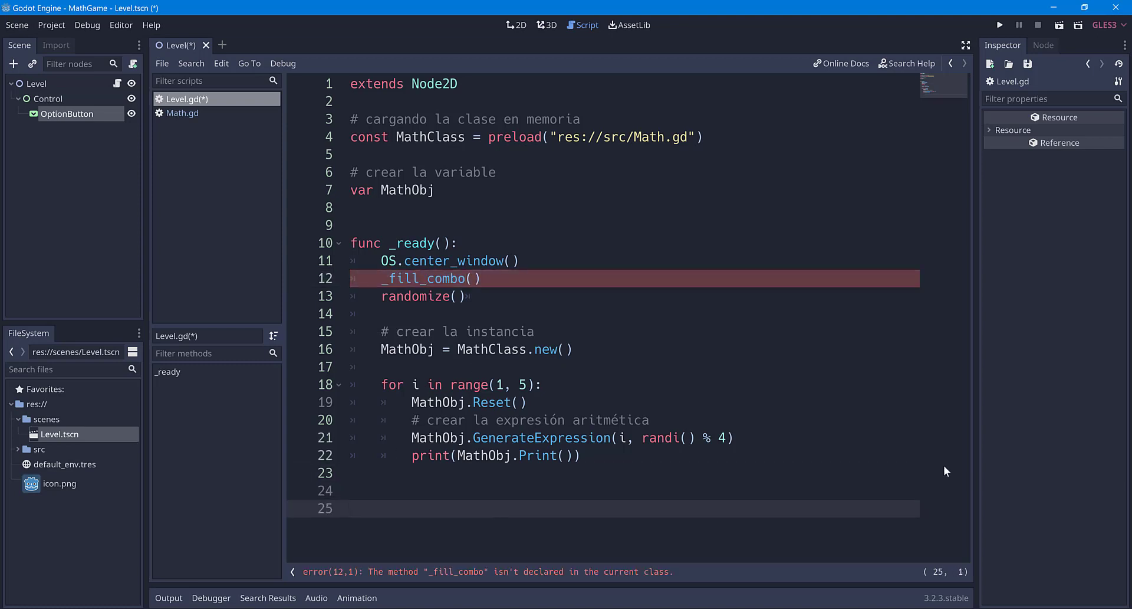
{"action": "type", "text": "func "}
{"action": "type", "text": "_fill_combo():"}
{"action": "key", "text": "Return"}
{"action": "left_click", "coordinate": [382, 491]}
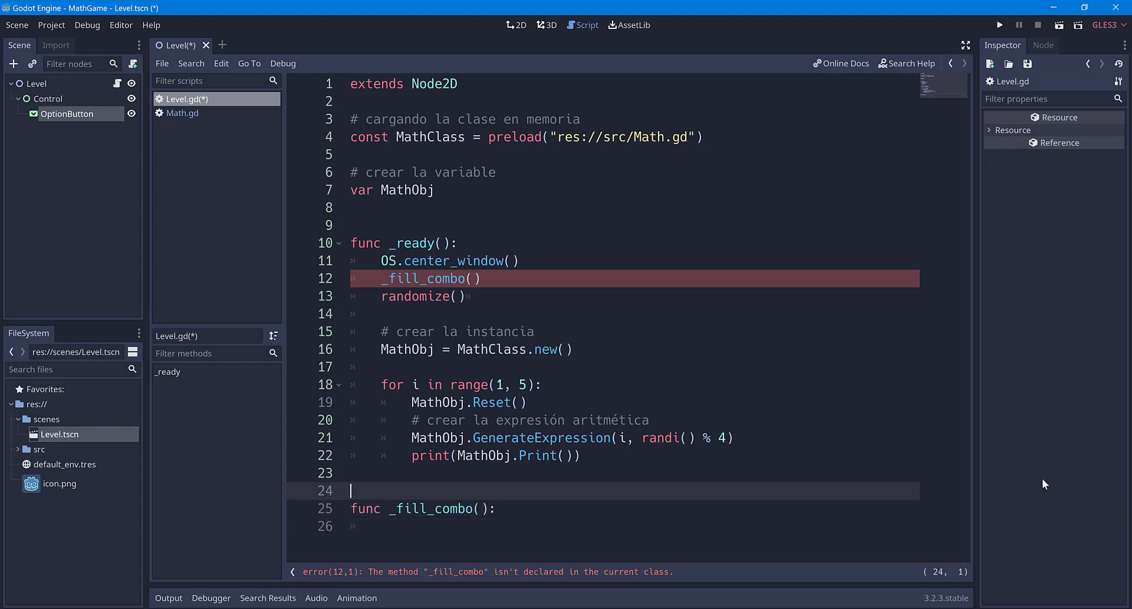
{"action": "type", "text": "# llenar"}
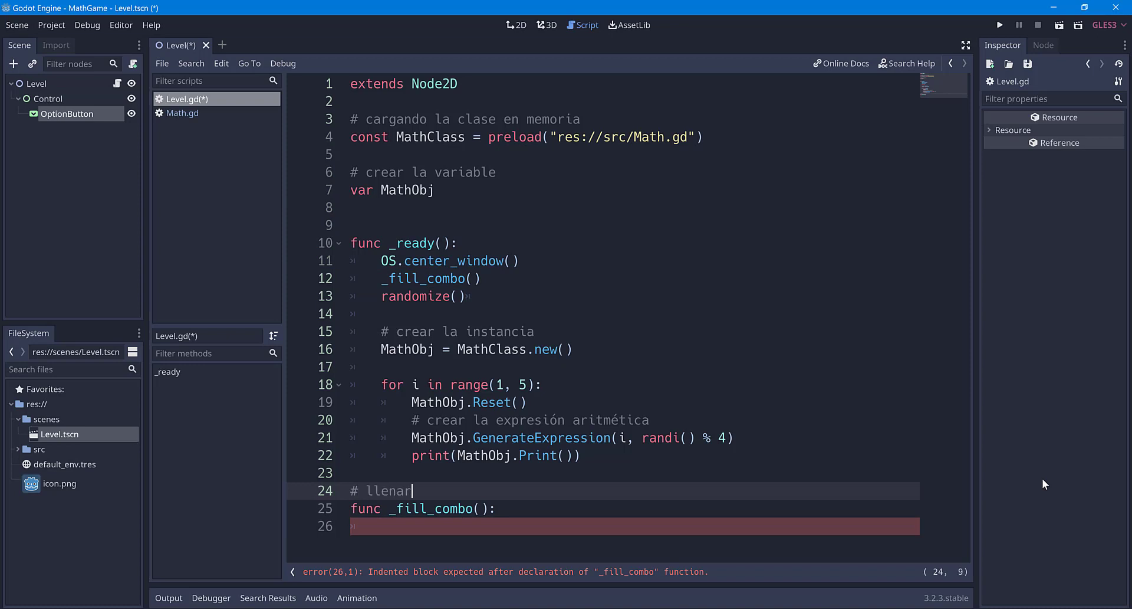
{"action": "type", "text": " el combo con l"}
{"action": "type", "text": "os items "}
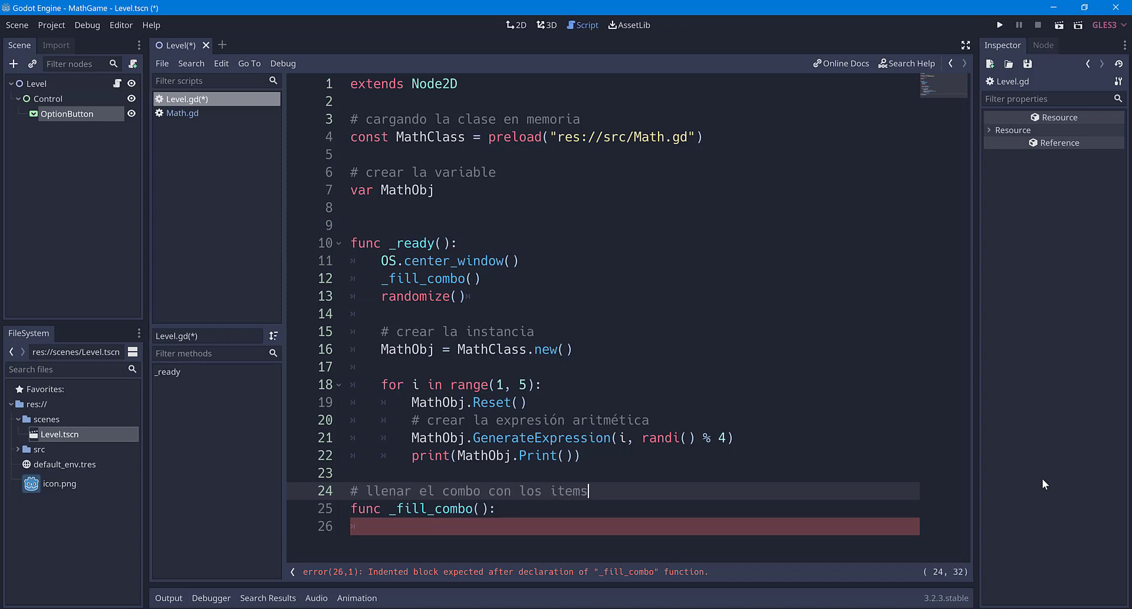
{"action": "type", "text": "(sumar, res"}
{"action": "type", "text": "tar, e"}
{"action": "type", "text": "tc)"}
{"action": "key", "text": "Down"}
{"action": "key", "text": "Down"}
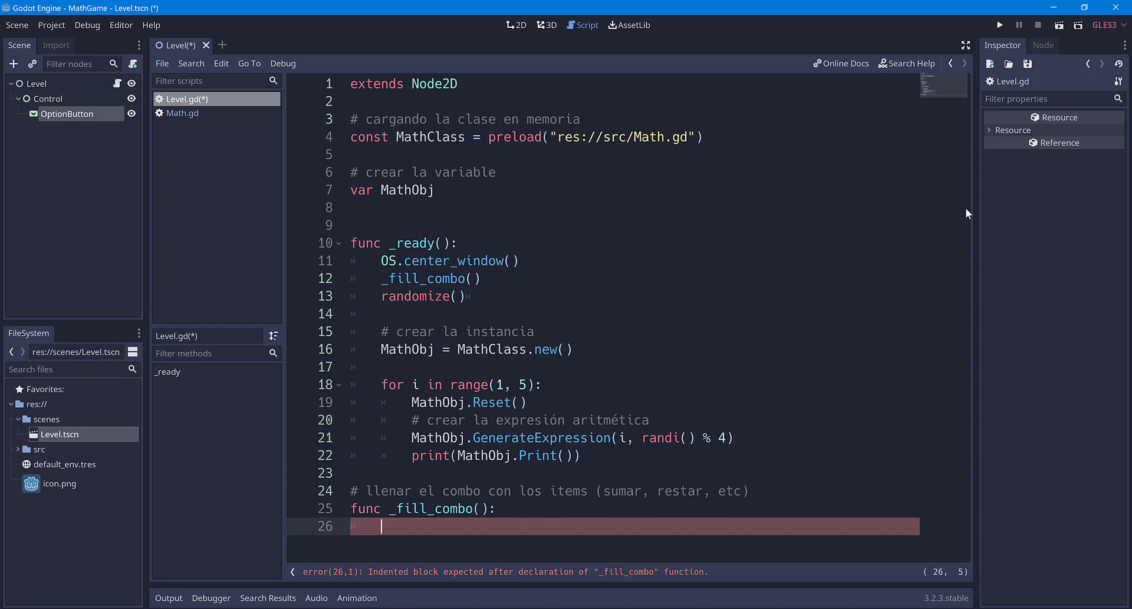
Write $Control/OptionButton.add_item("Sumar") as the first line of _fill_combo
{"action": "key", "text": "Return"}
{"action": "key", "text": "Return"}
{"action": "key", "text": "Return"}
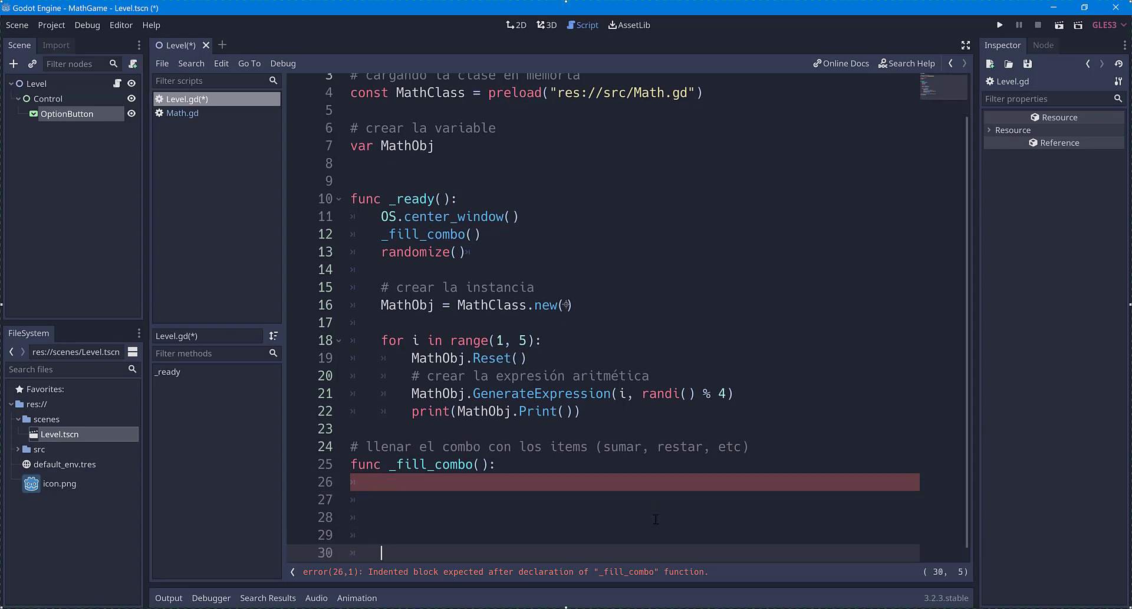
{"action": "key", "text": "Return"}
{"action": "key", "text": "Return"}
{"action": "key", "text": "Up"}
{"action": "key", "text": "Up"}
{"action": "key", "text": "Up"}
{"action": "key", "text": "Up"}
{"action": "key", "text": "Up"}
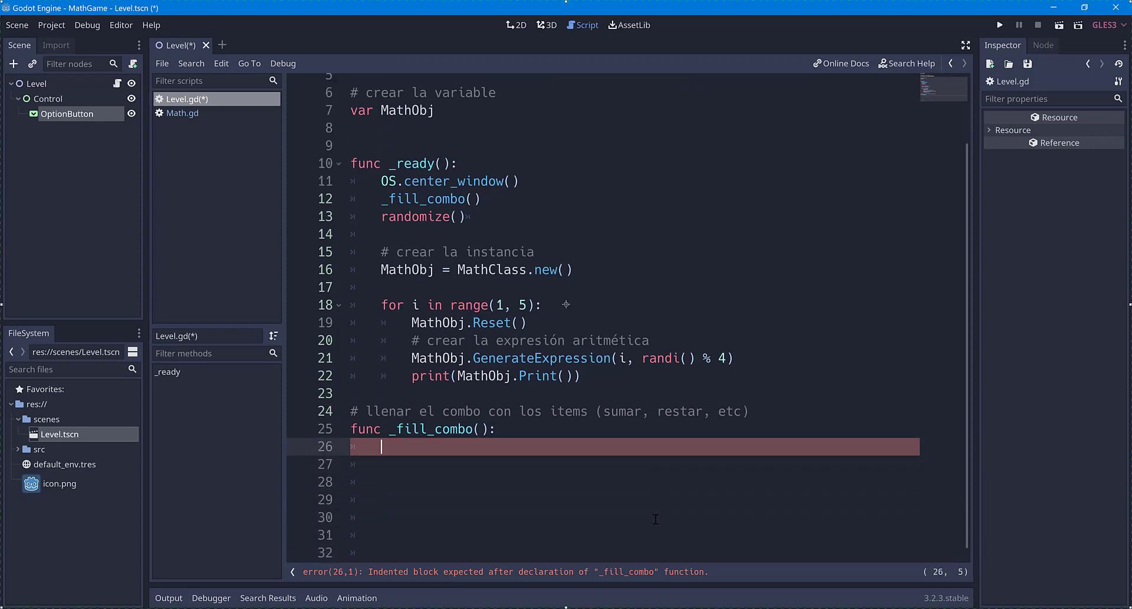
{"action": "type", "text": "$"}
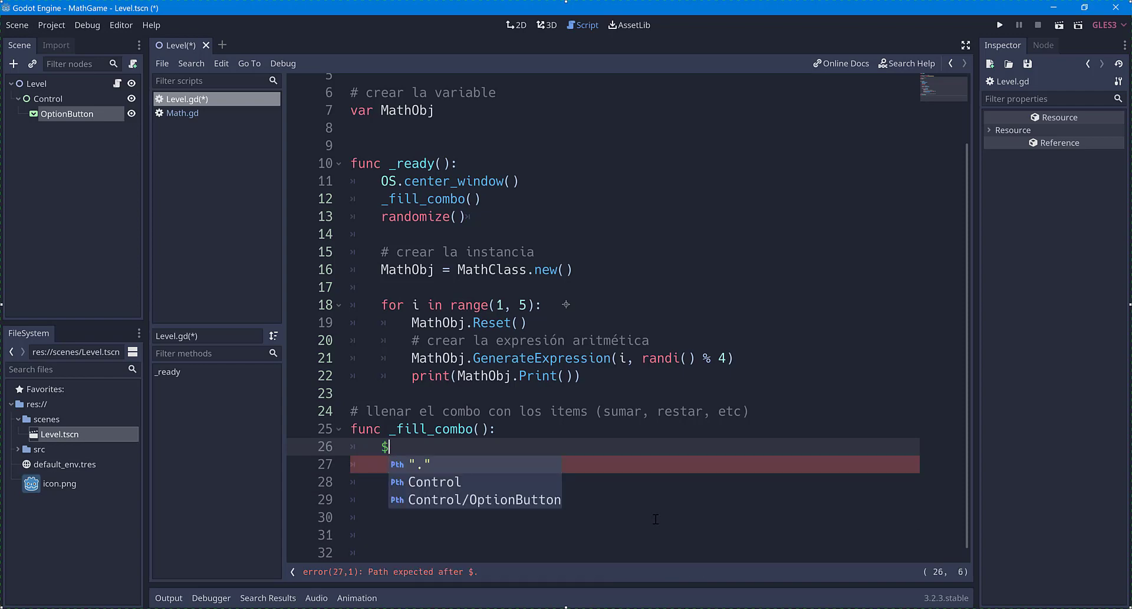
{"action": "key", "text": "Return"}
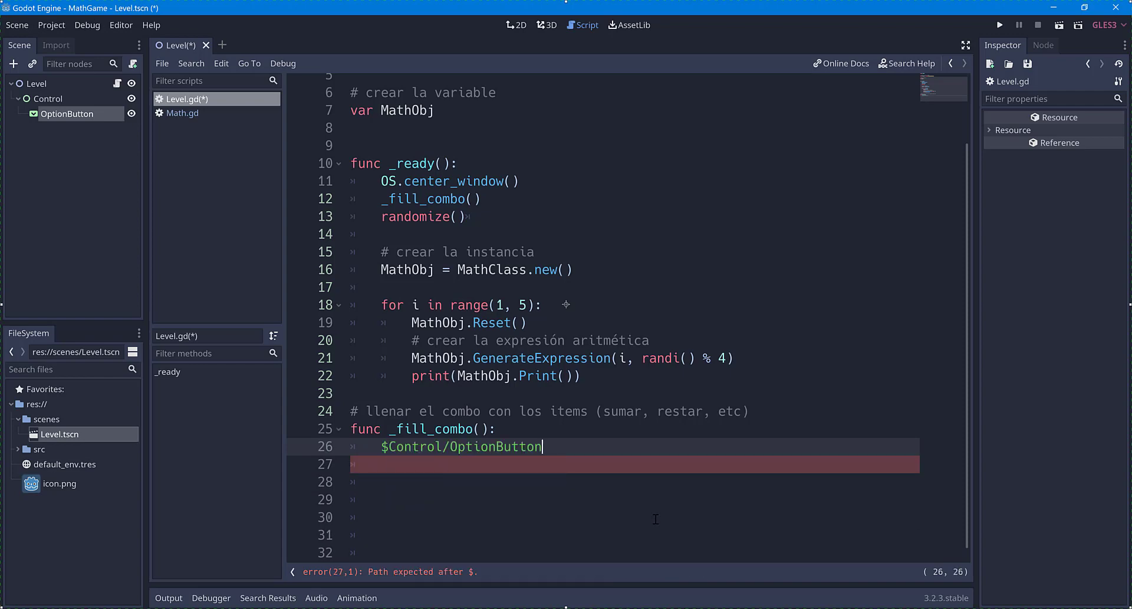
{"action": "type", "text": ".a"}
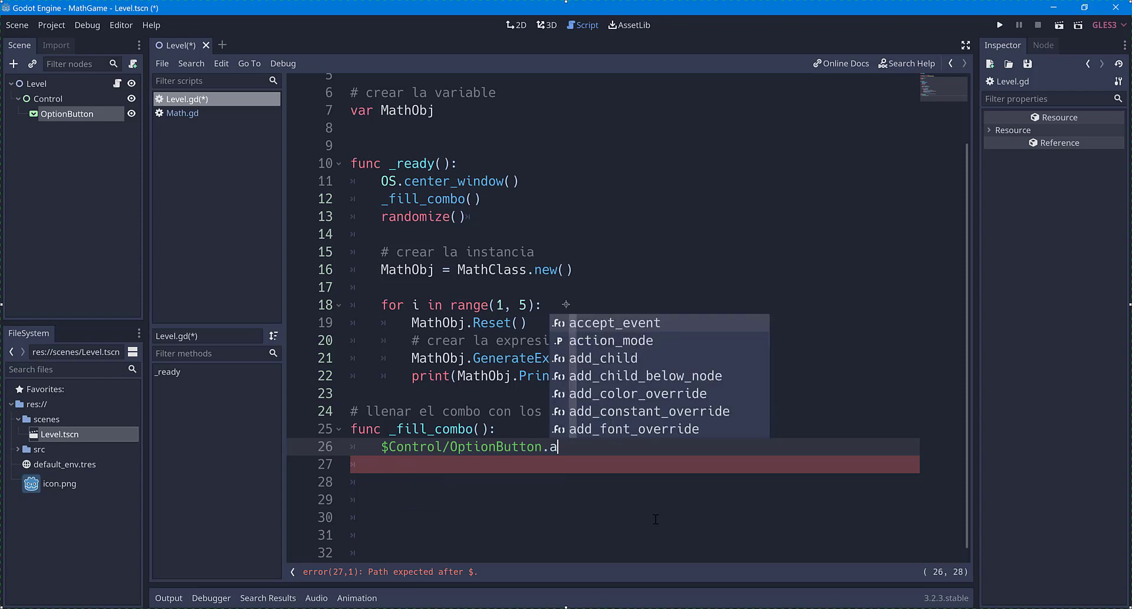
{"action": "type", "text": "dd_te"}
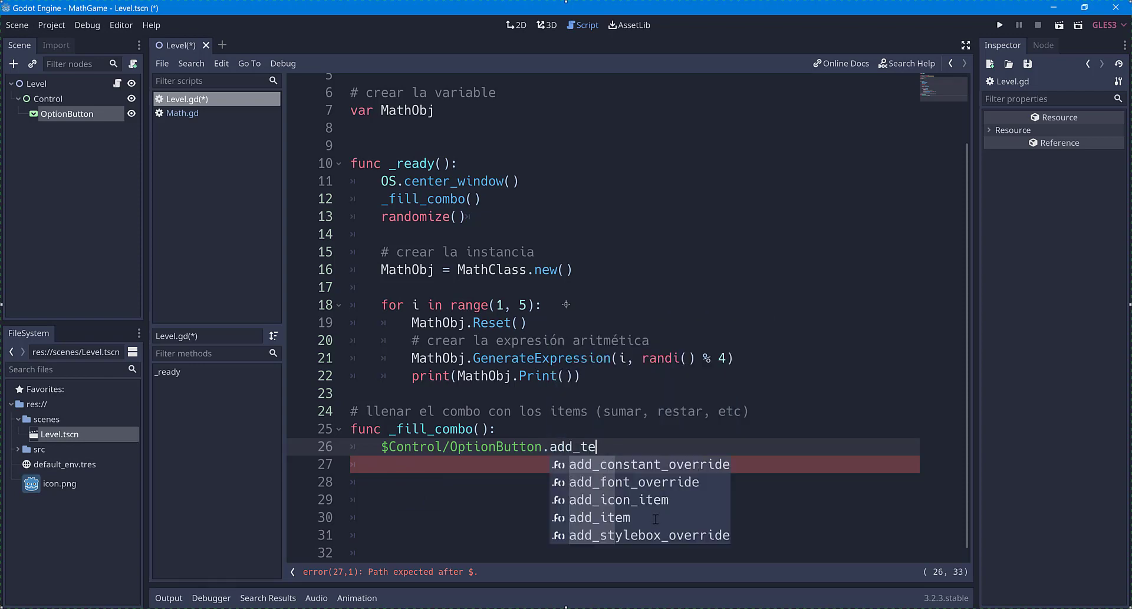
{"action": "key", "text": "Down"}
{"action": "key", "text": "Down"}
{"action": "key", "text": "Down"}
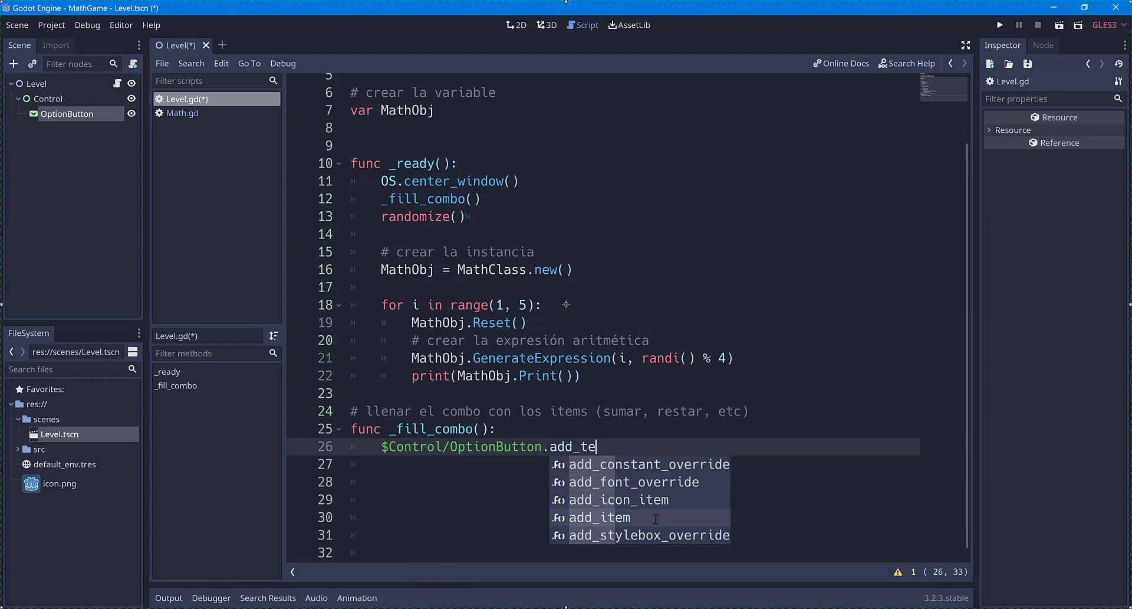
{"action": "key", "text": "Return"}
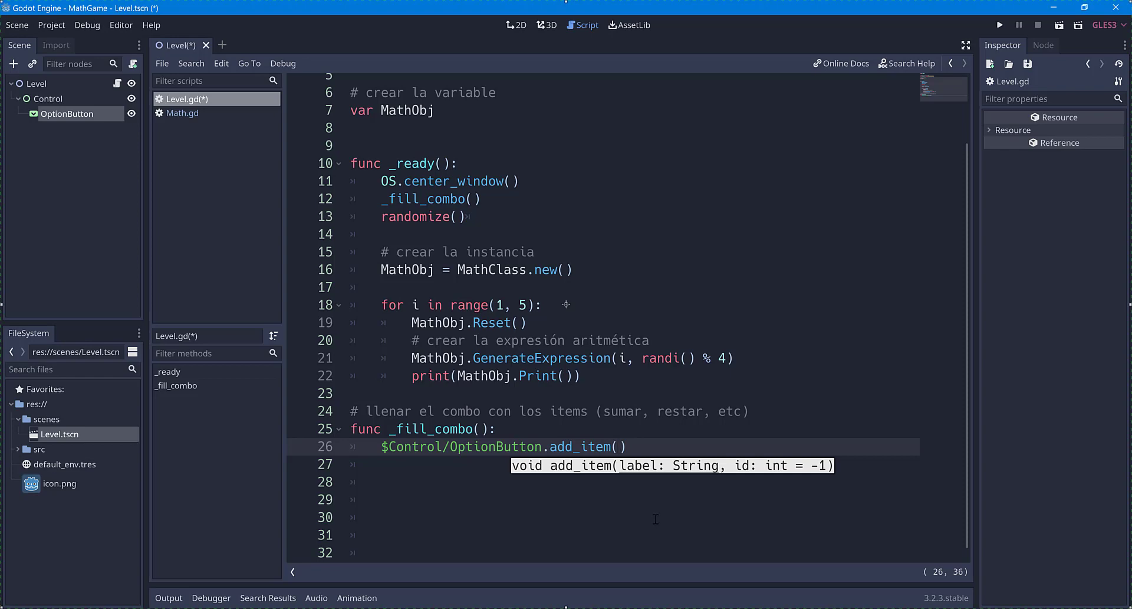
{"action": "type", "text": "\"Suma"}
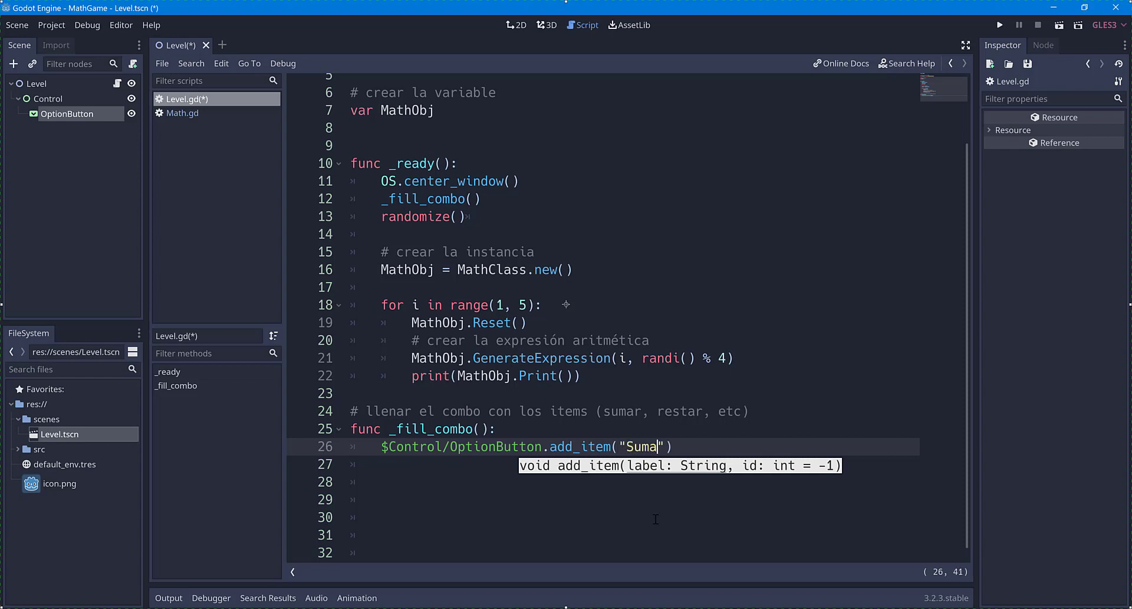
{"action": "type", "text": "r"}
{"action": "key", "text": "End"}
Copy the add_item("Sumar") line into additional lines below it
{"action": "key", "text": "ctrl+c"}
{"action": "key", "text": "End"}
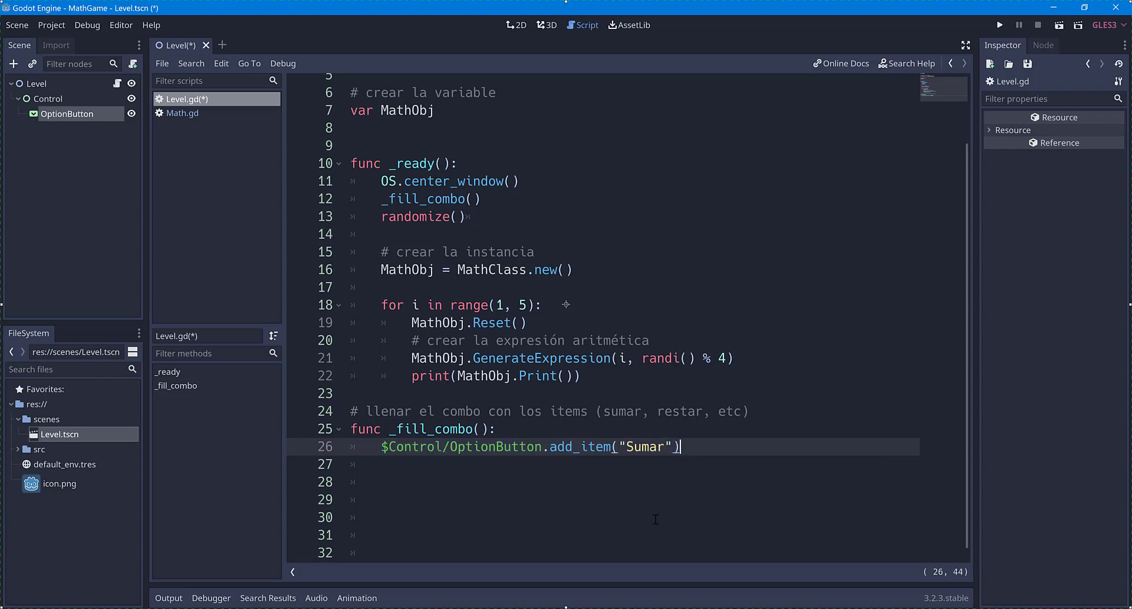
{"action": "key", "text": "Return"}
{"action": "key", "text": "ctrl+v"}
{"action": "key", "text": "Return"}
{"action": "key", "text": "ctrl+v"}
{"action": "key", "text": "Return"}
{"action": "key", "text": "ctrl+v"}
Rename the copied items to Restar and Multiplicar, and select Sumar on the last line
{"action": "key", "text": "Up"}
{"action": "key", "text": "Up"}
{"action": "key", "text": "Left"}
{"action": "key", "text": "Left"}
{"action": "key", "text": "Left"}
{"action": "key", "text": "Left"}
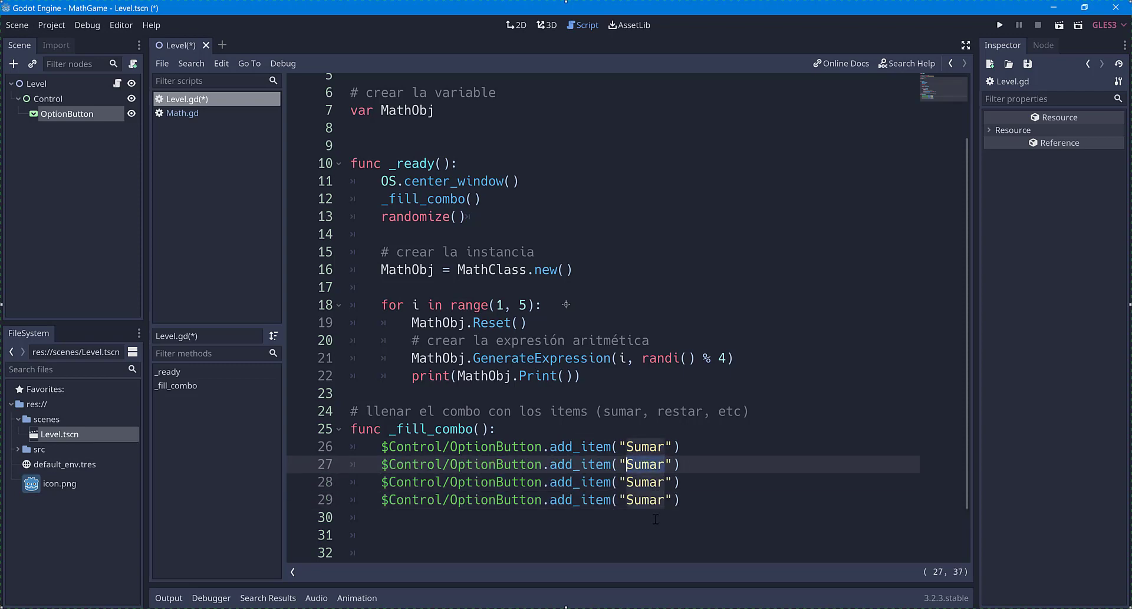
{"action": "key", "text": "ctrl+shift+Right"}
{"action": "type", "text": "Res"}
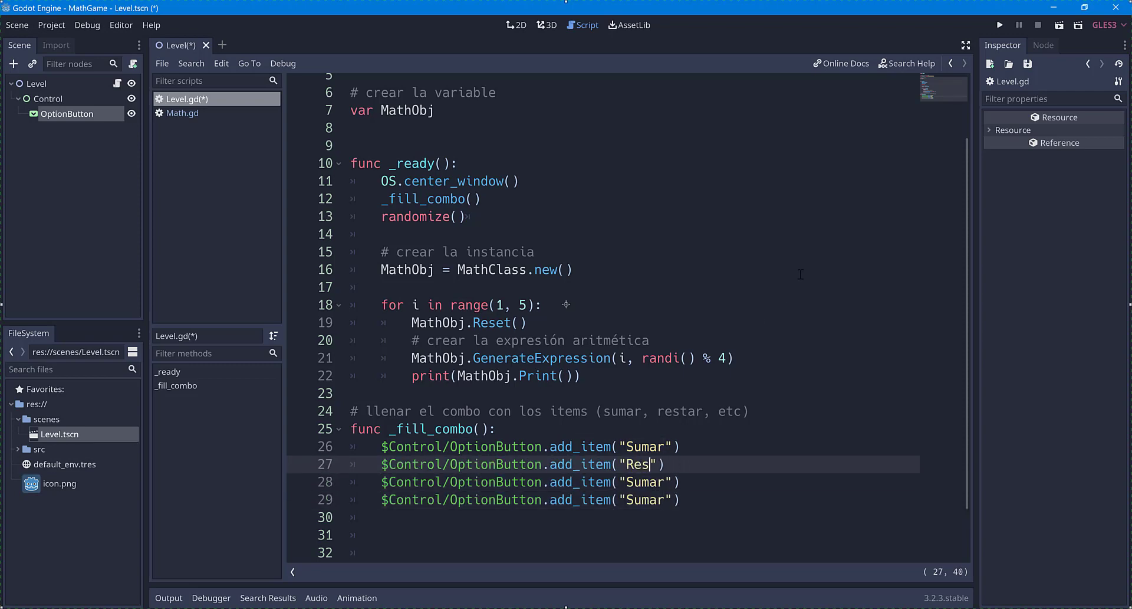
{"action": "type", "text": "tar"}
{"action": "key", "text": "Down"}
{"action": "key", "text": "Left"}
{"action": "key", "text": "Left"}
{"action": "key", "text": "Left"}
{"action": "key", "text": "ctrl+shift+Right"}
{"action": "type", "text": "M"}
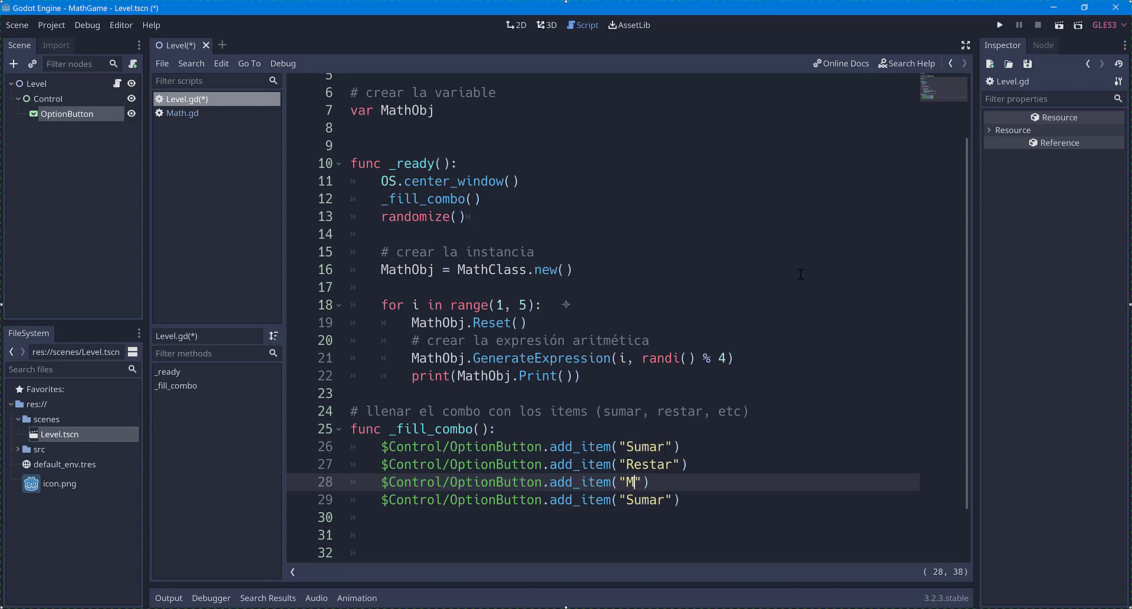
{"action": "type", "text": "ultiplicar"}
{"action": "key", "text": "Down"}
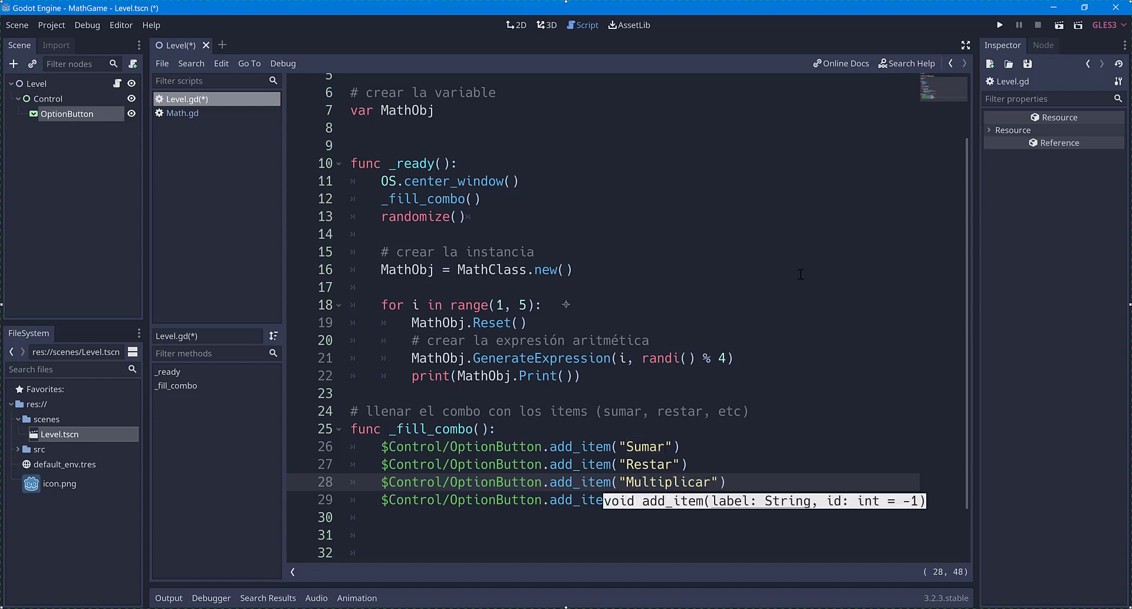
{"action": "key", "text": "Left"}
{"action": "key", "text": "Left"}
{"action": "key", "text": "Left"}
{"action": "key", "text": "Left"}
{"action": "key", "text": "Left"}
{"action": "key", "text": "ctrl+shift+Right"}
Change the last item to "Dividir" and save Level.gd
{"action": "type", "text": "D"}
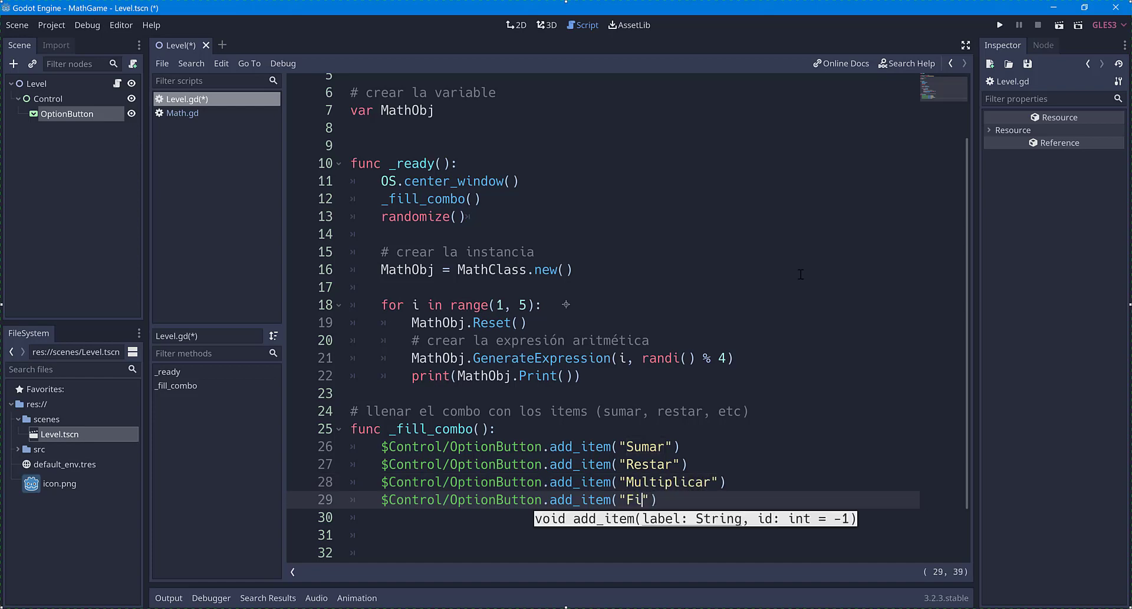
{"action": "type", "text": "ividir"}
{"action": "left_click", "coordinate": [801, 274]}
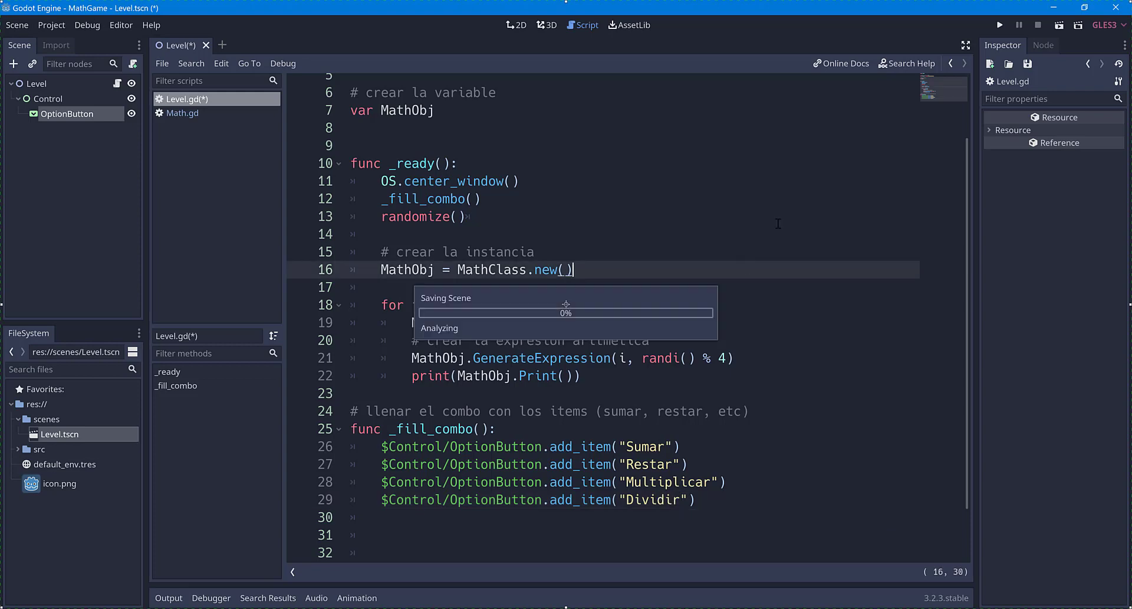
{"action": "key", "text": "ctrl+s"}
Run the scene, try Restar, Multiplicar, Dividir and Sumar in the dropdown, then close the game
{"action": "left_click", "coordinate": [1057, 26]}
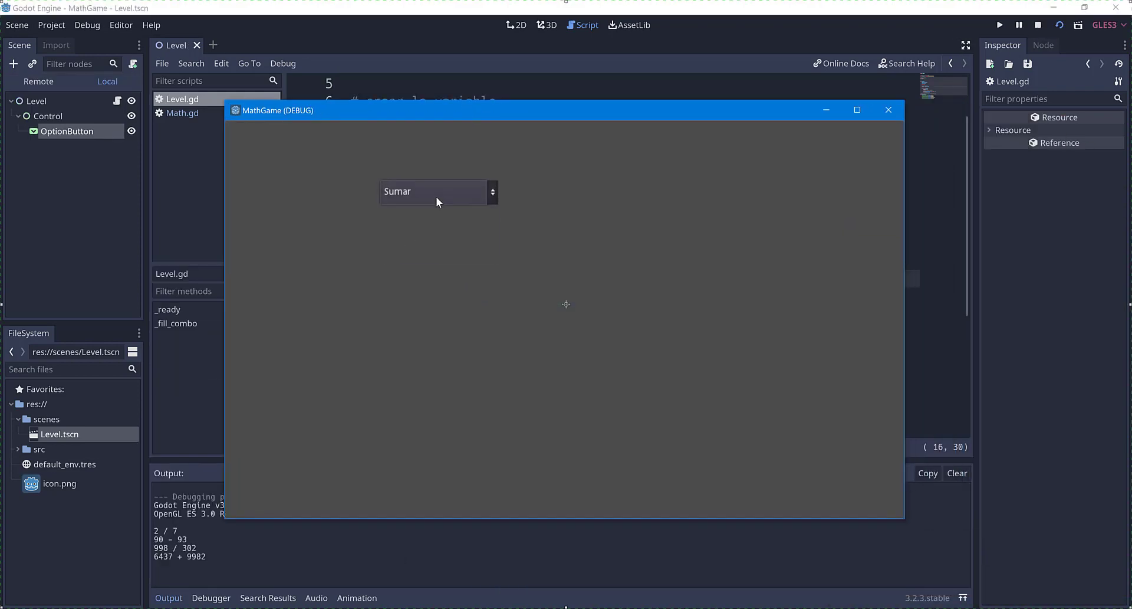
{"action": "left_click", "coordinate": [437, 196]}
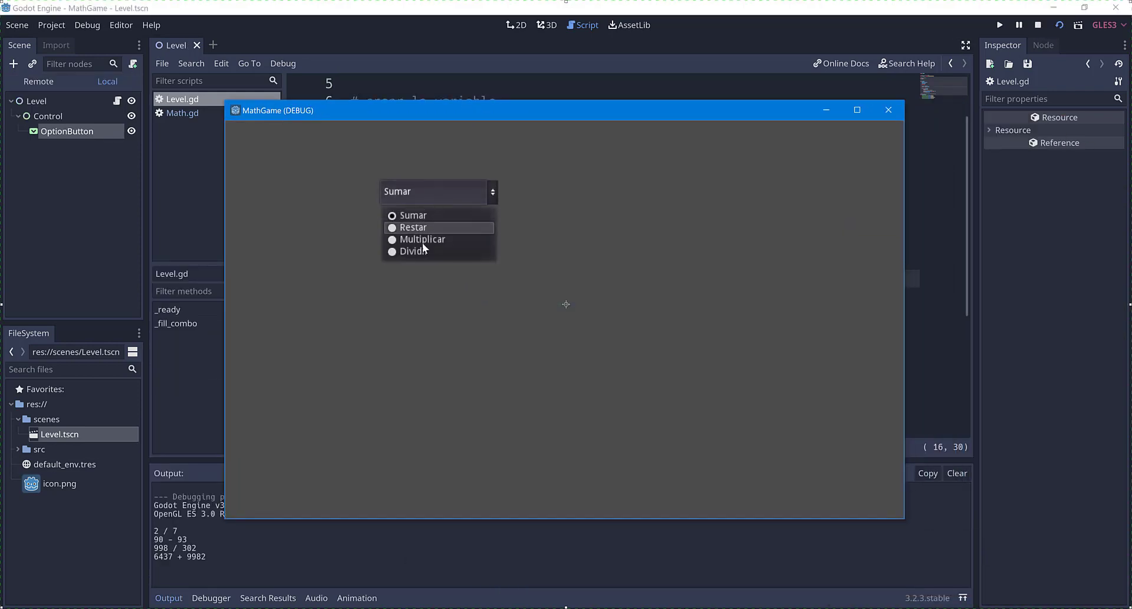
{"action": "left_click", "coordinate": [408, 228]}
{"action": "left_click", "coordinate": [422, 200]}
{"action": "left_click", "coordinate": [416, 238]}
{"action": "left_click", "coordinate": [422, 198]}
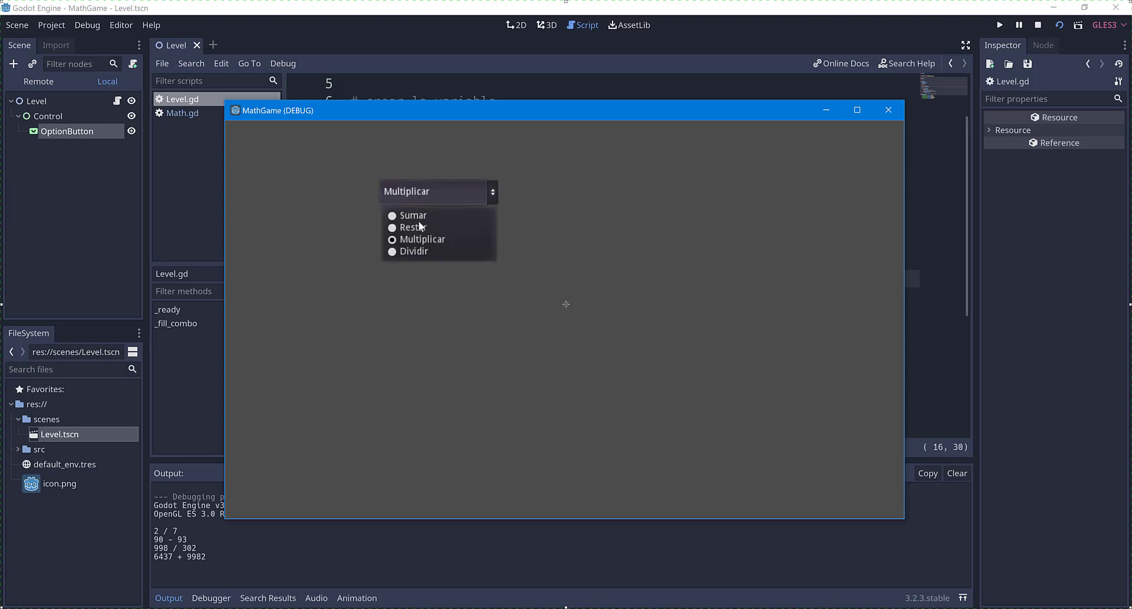
{"action": "left_click", "coordinate": [414, 252]}
{"action": "left_click", "coordinate": [420, 197]}
{"action": "left_click", "coordinate": [420, 197]}
{"action": "left_click", "coordinate": [412, 195]}
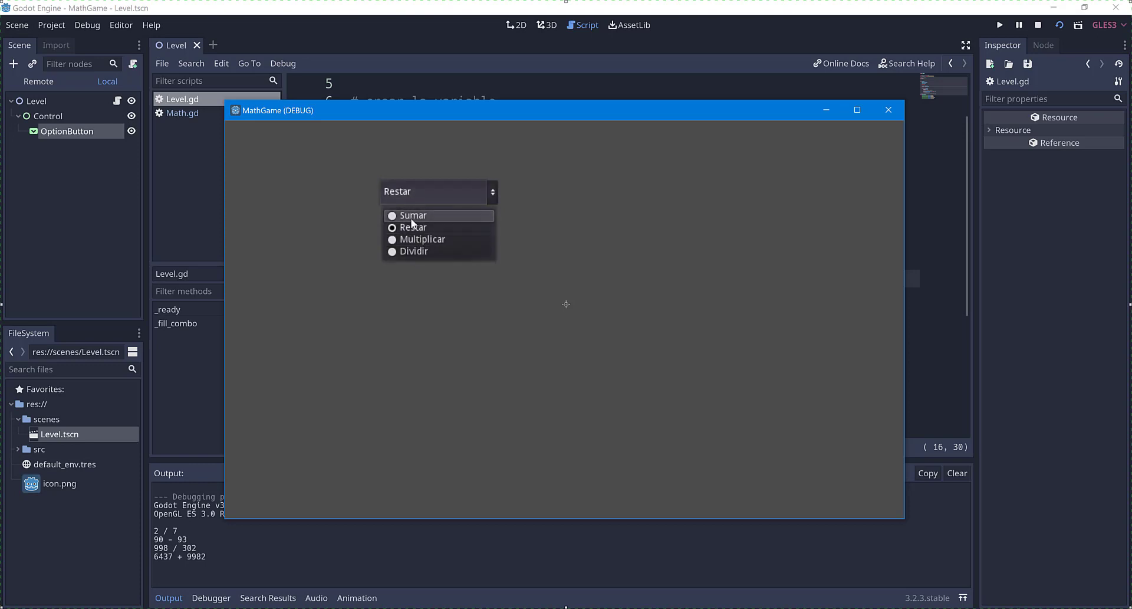
{"action": "left_click", "coordinate": [413, 215]}
{"action": "left_click", "coordinate": [423, 192]}
{"action": "left_click", "coordinate": [416, 239]}
{"action": "left_click", "coordinate": [420, 197]}
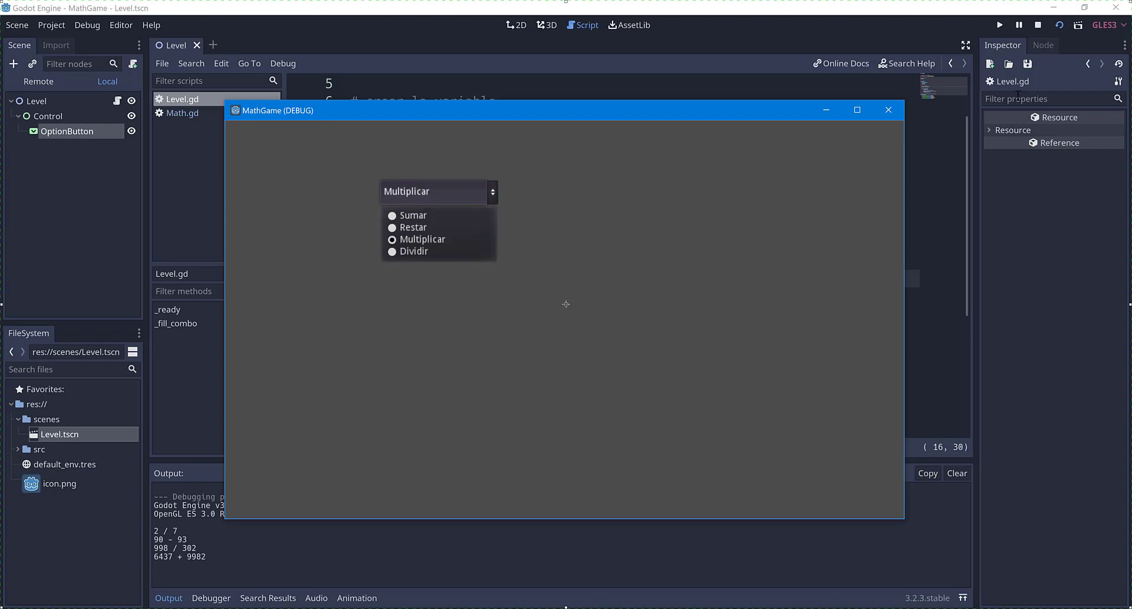
{"action": "left_click", "coordinate": [889, 109]}
Add a Button node to the Level scene and size it on the canvas
{"action": "left_click", "coordinate": [59, 114]}
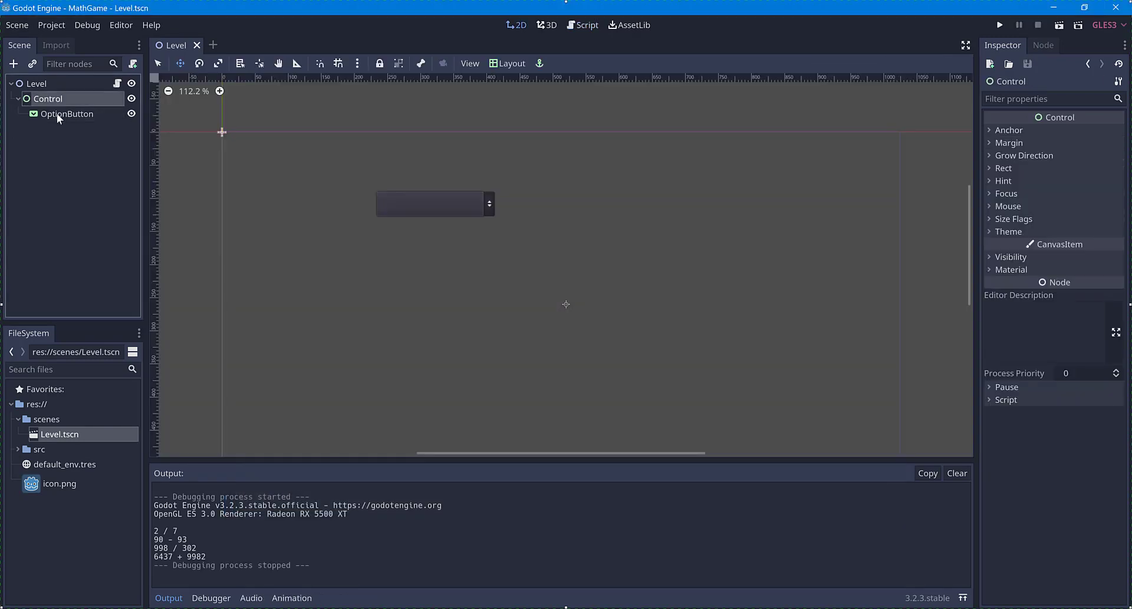
{"action": "left_click", "coordinate": [13, 63]}
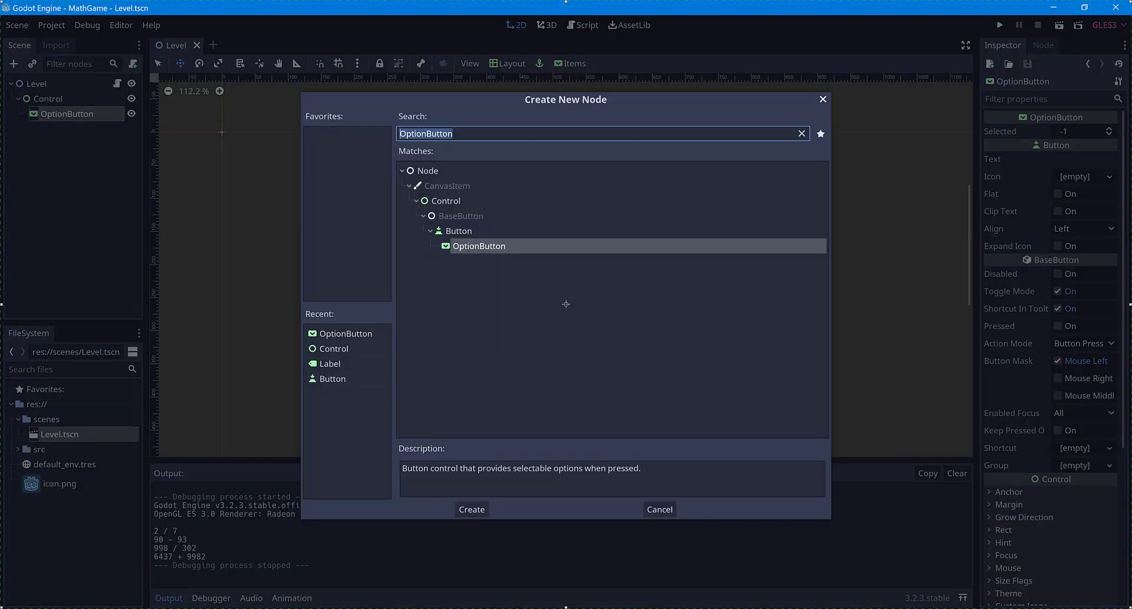
{"action": "type", "text": "button"}
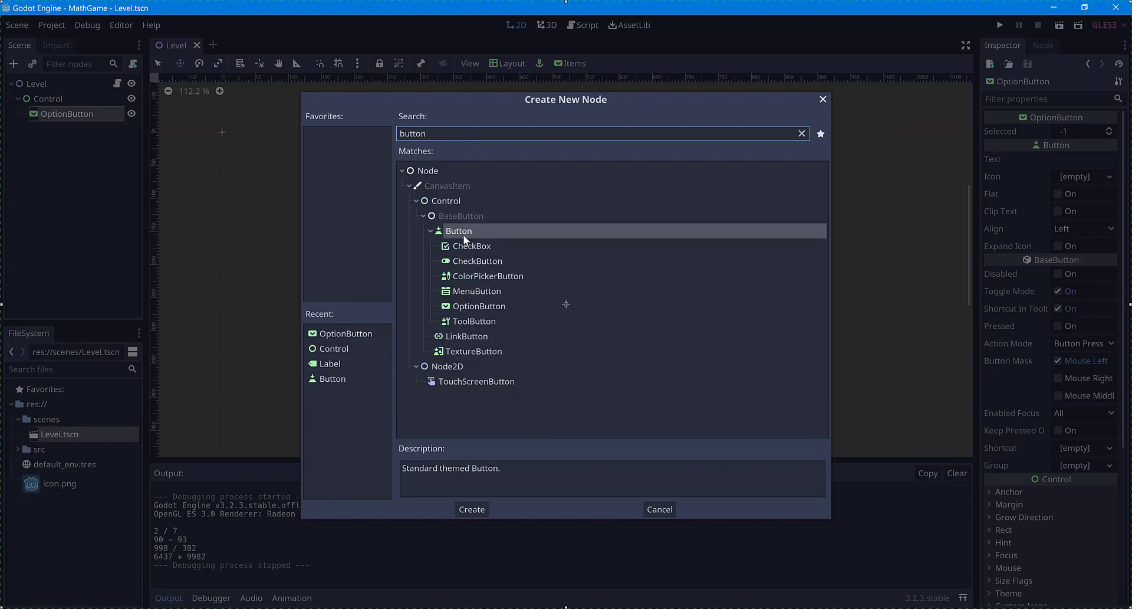
{"action": "double_click", "coordinate": [465, 235]}
{"action": "mouse_move", "coordinate": [386, 213]}
{"action": "left_mouse_down"}
{"action": "mouse_move", "coordinate": [387, 307]}
{"action": "mouse_move", "coordinate": [497, 322]}
{"action": "left_mouse_up"}
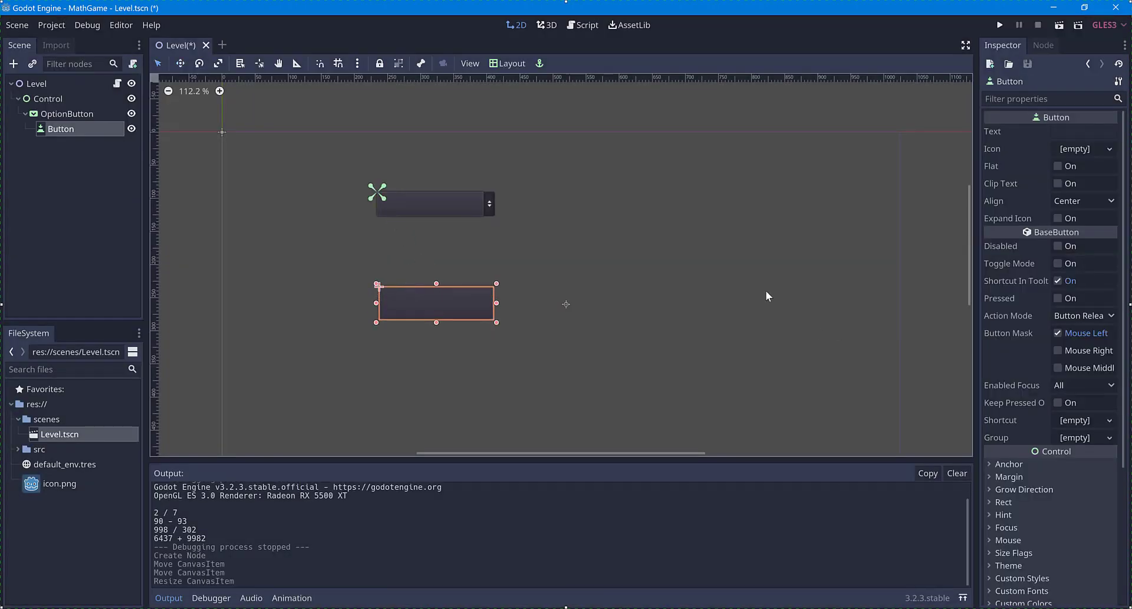
Set the button's text to 'Generar' and drag it lower below the dropdown
{"action": "left_click", "coordinate": [1084, 131]}
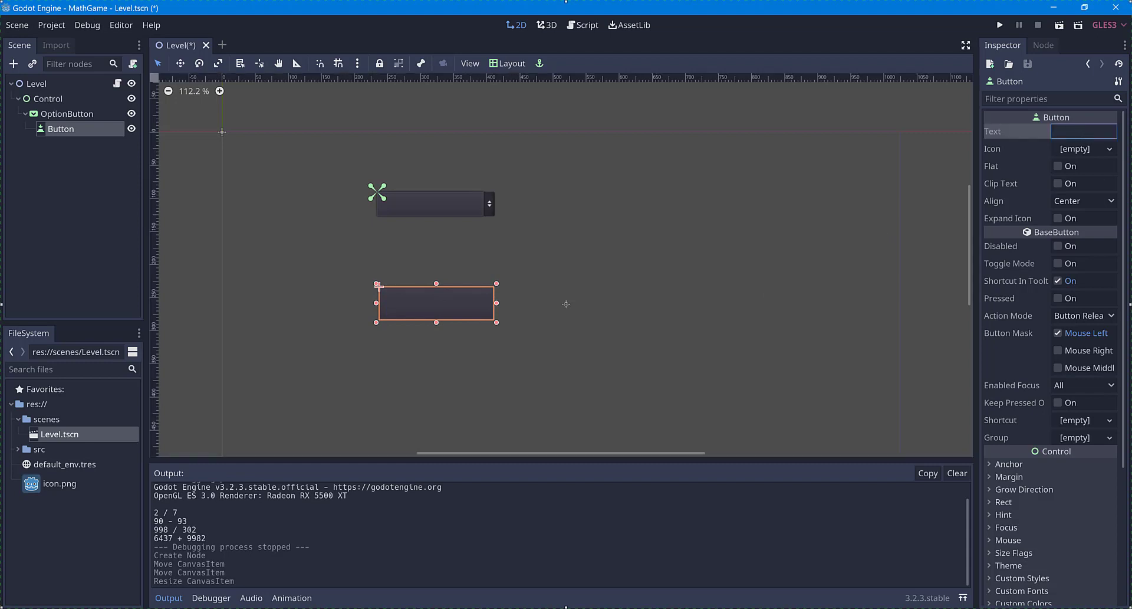
{"action": "type", "text": "G"}
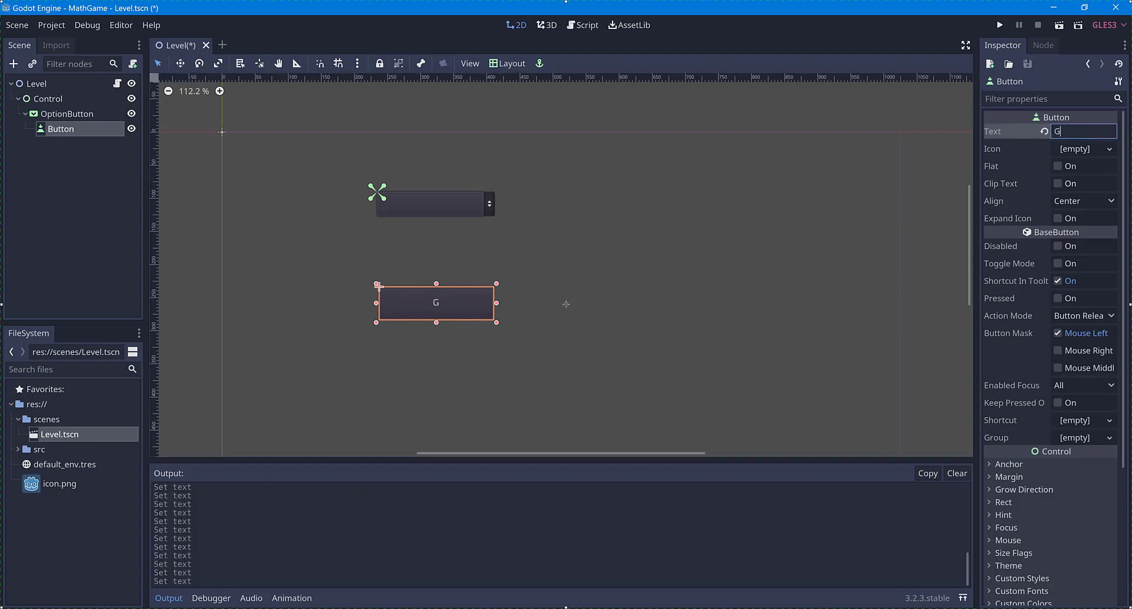
{"action": "type", "text": "enerar"}
{"action": "left_click", "coordinate": [446, 300]}
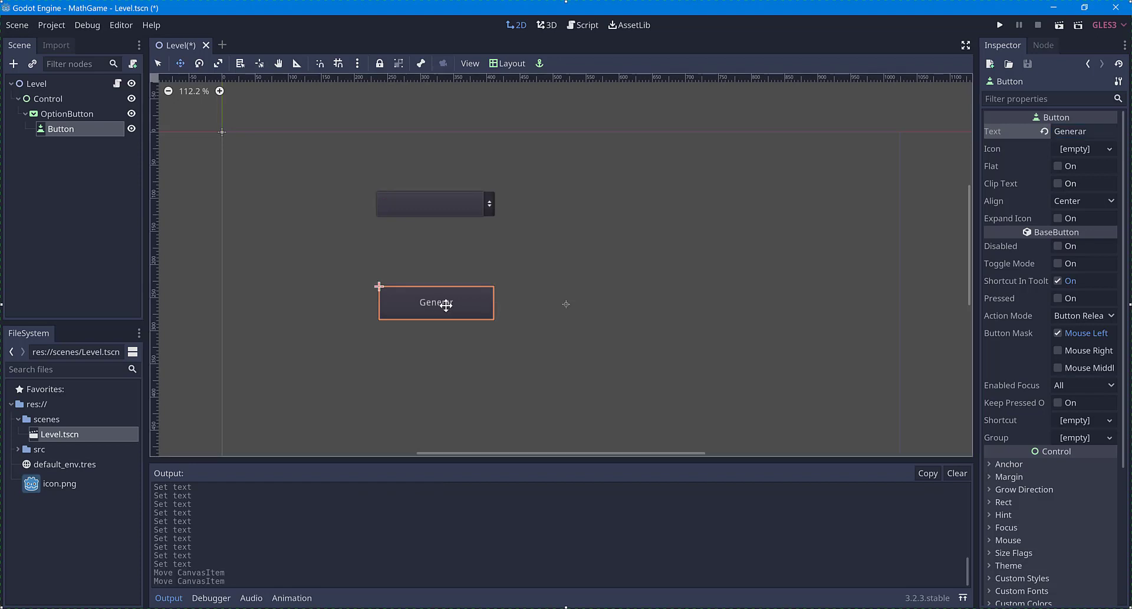
{"action": "left_click_drag", "start_coordinate": [445, 299], "coordinate": [449, 345]}
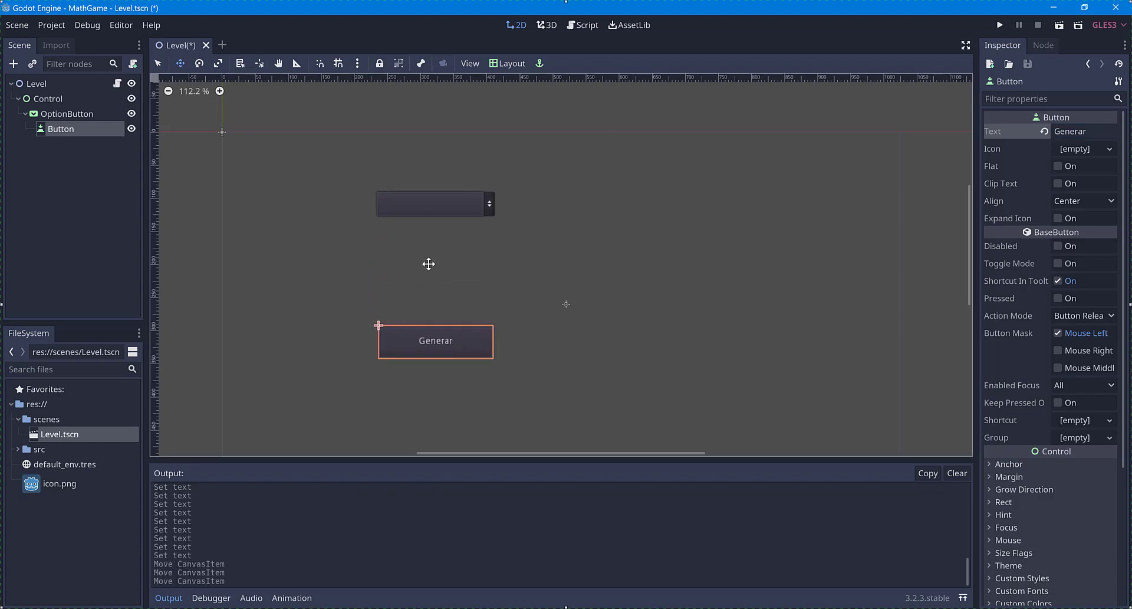
Add a Label with text '5X5' above the Generar button and adjust its box size
{"action": "left_click", "coordinate": [14, 65]}
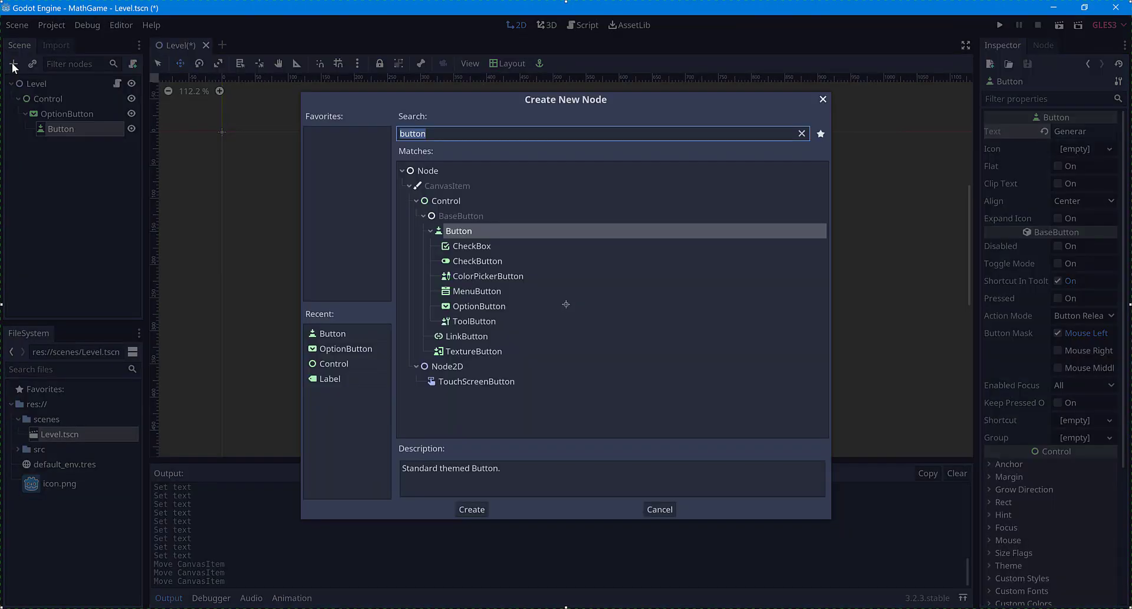
{"action": "type", "text": "labe"}
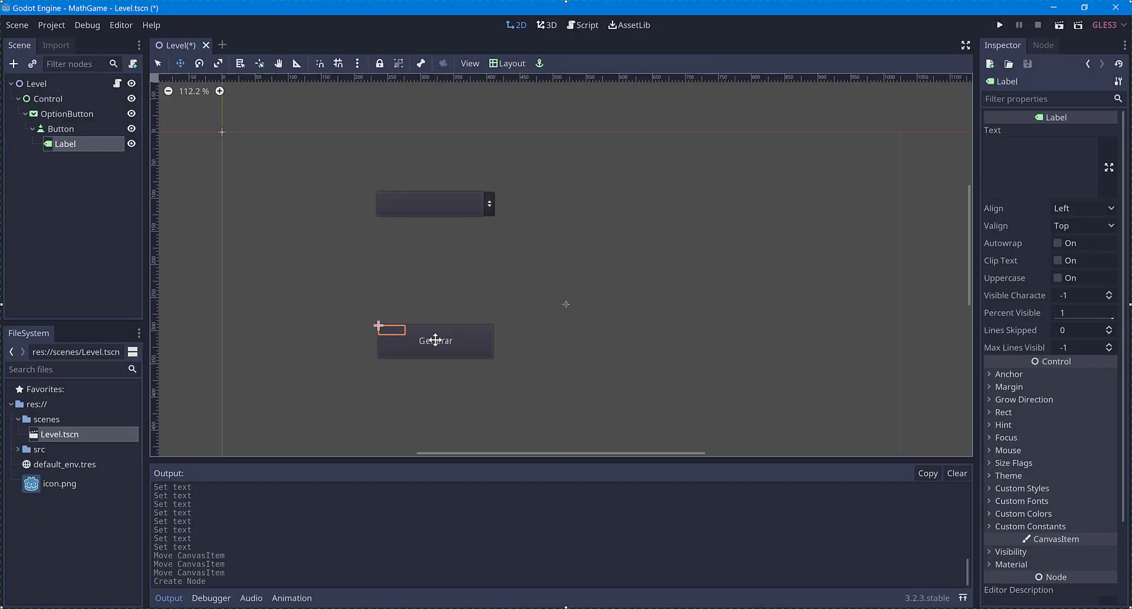
{"action": "mouse_move", "coordinate": [387, 326]}
{"action": "left_mouse_down"}
{"action": "mouse_move", "coordinate": [397, 258]}
{"action": "mouse_move", "coordinate": [385, 258]}
{"action": "left_mouse_up"}
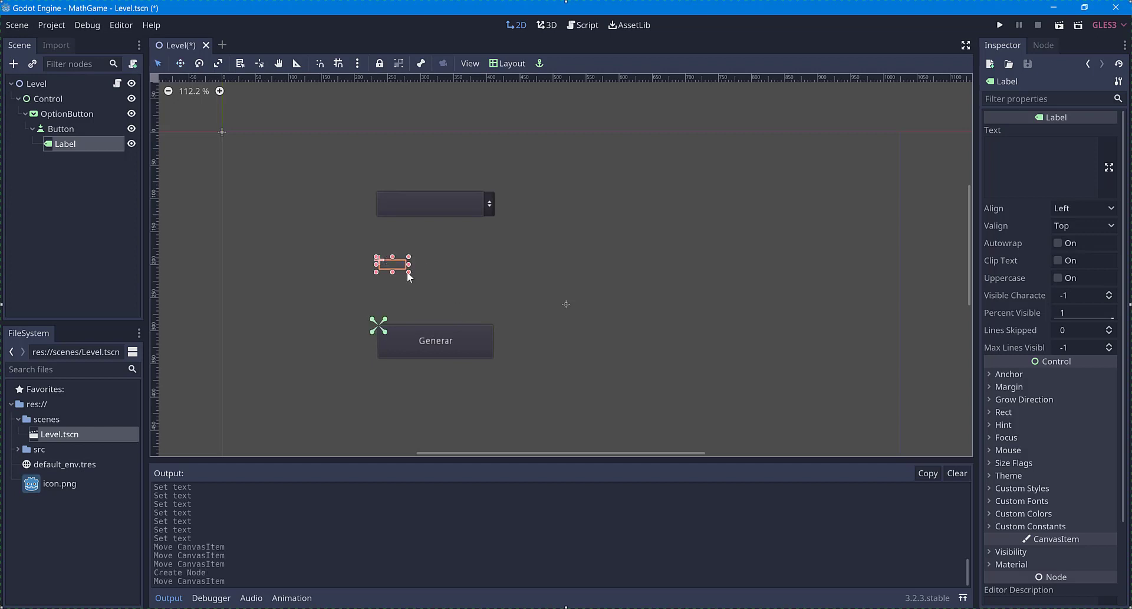
{"action": "left_click_drag", "start_coordinate": [408, 272], "coordinate": [494, 298]}
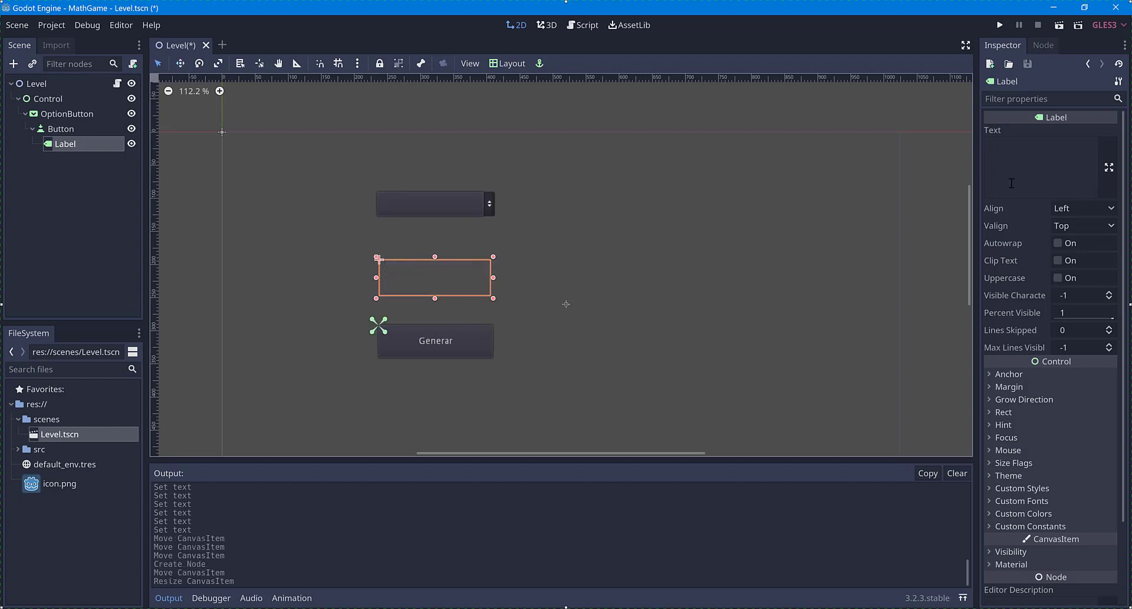
{"action": "left_click", "coordinate": [1024, 165]}
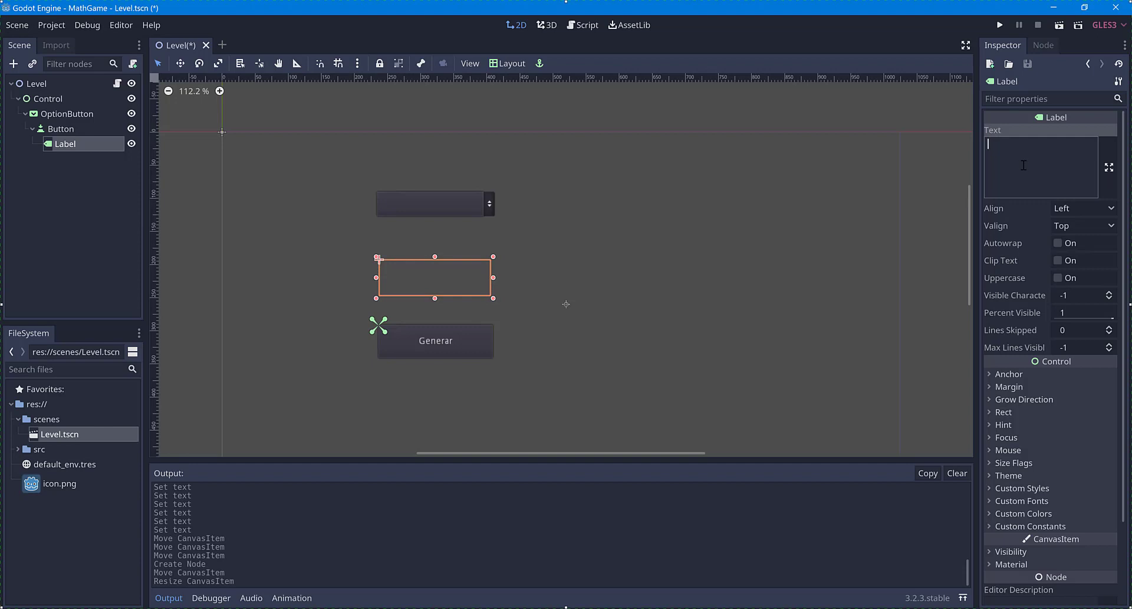
{"action": "type", "text": "5X5"}
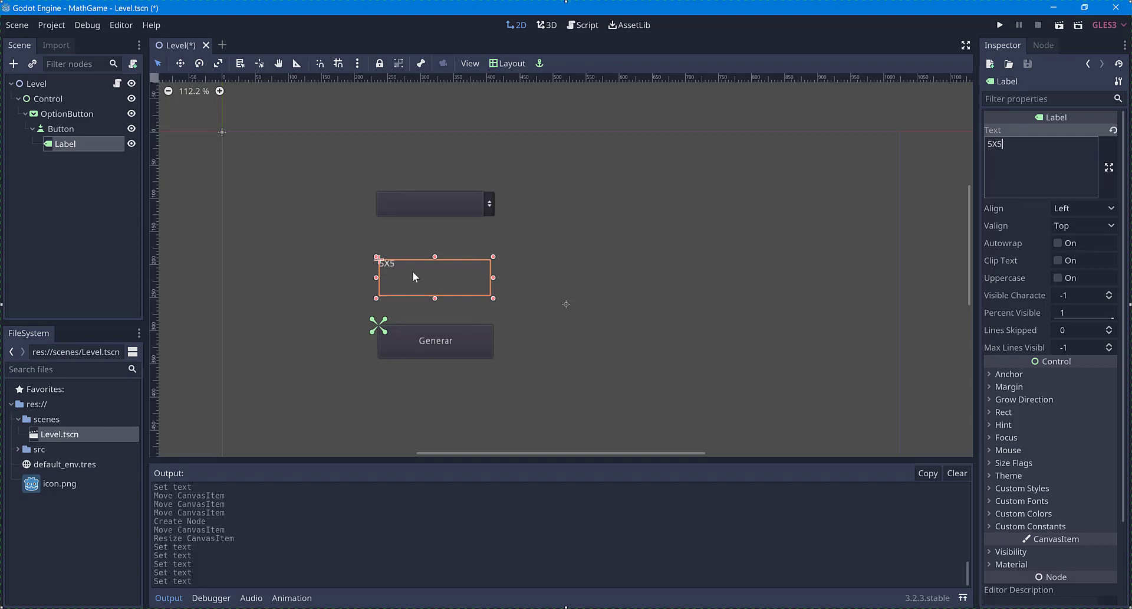
{"action": "left_click_drag", "start_coordinate": [413, 270], "coordinate": [444, 272]}
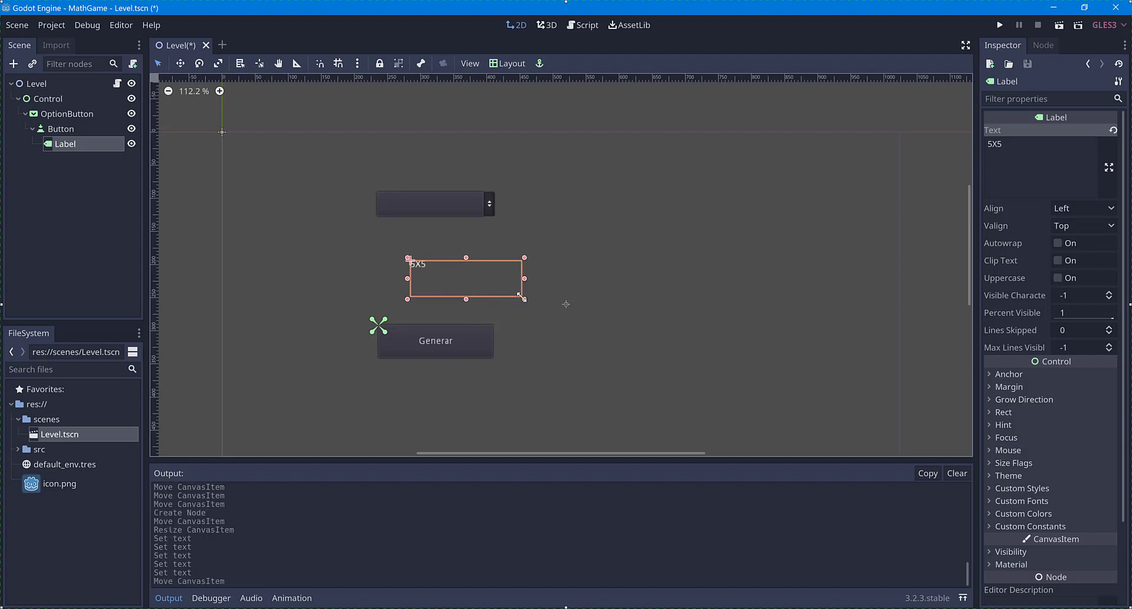
{"action": "left_click_drag", "start_coordinate": [525, 299], "coordinate": [433, 270]}
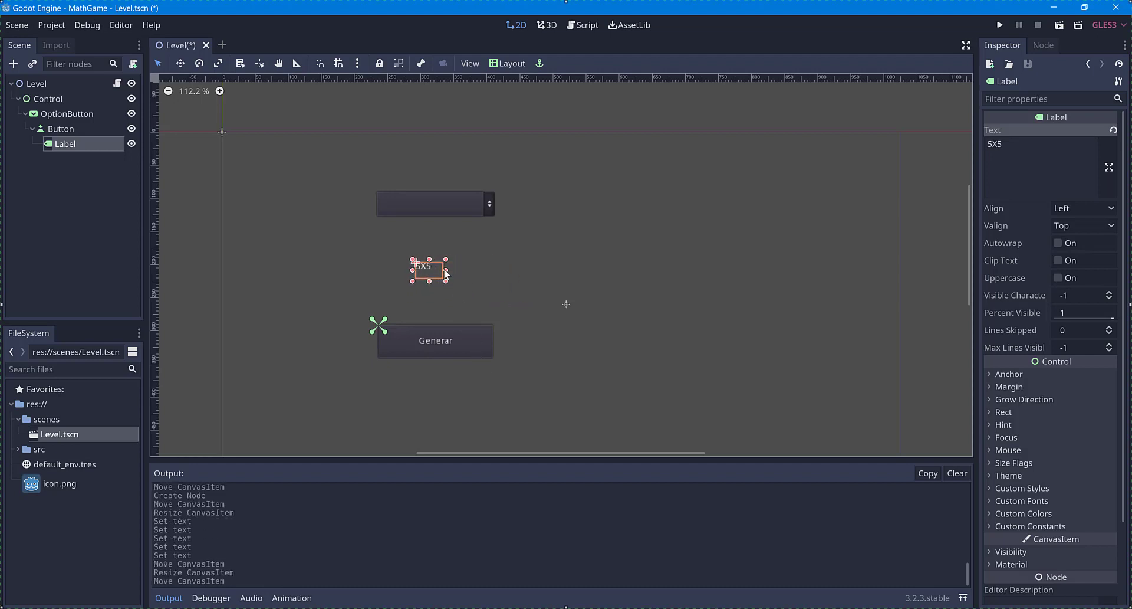
{"action": "mouse_move", "coordinate": [447, 281]}
{"action": "left_mouse_down"}
{"action": "mouse_move", "coordinate": [460, 283]}
{"action": "mouse_move", "coordinate": [407, 270]}
{"action": "left_mouse_up"}
Set the 5X5 label's Align and Valign to Center and reposition it between the controls
{"action": "left_click", "coordinate": [1084, 208]}
{"action": "left_click", "coordinate": [1089, 239]}
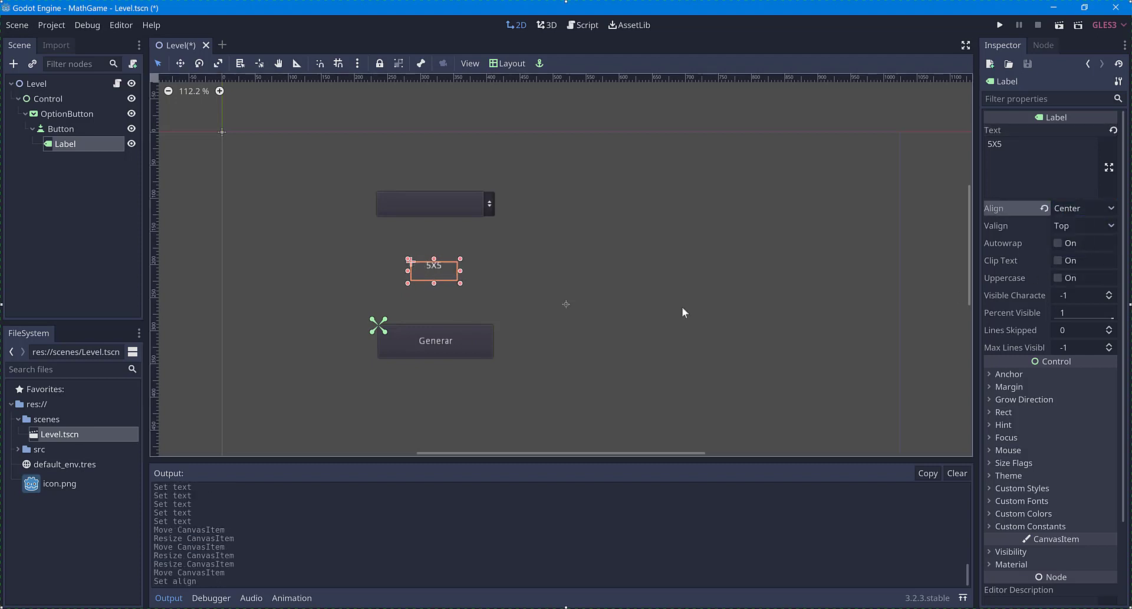
{"action": "left_click", "coordinate": [1056, 228]}
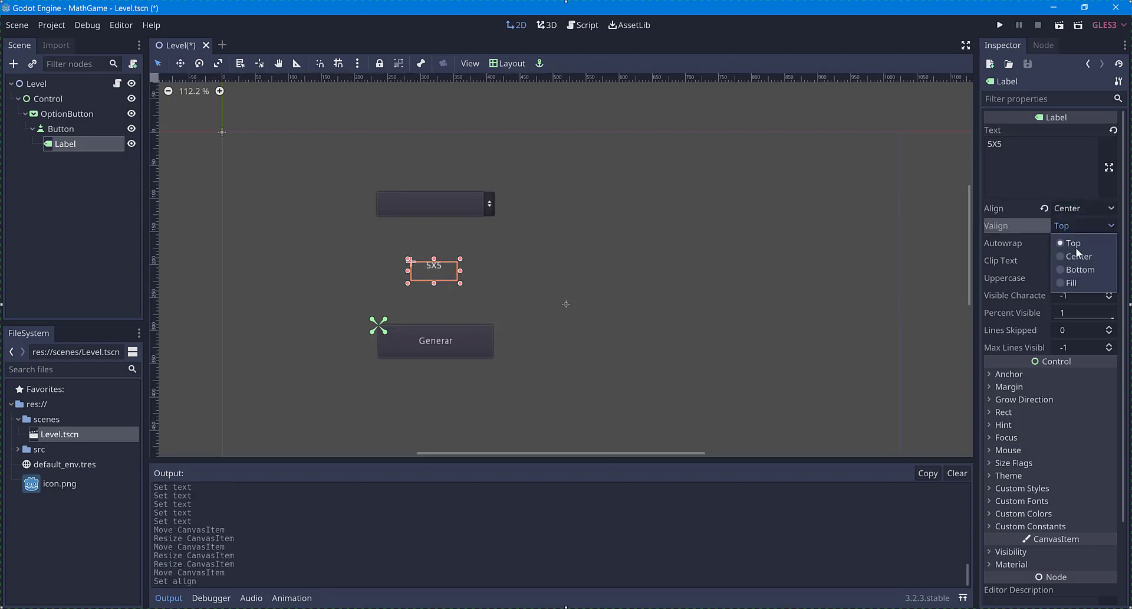
{"action": "left_click", "coordinate": [1075, 257]}
{"action": "mouse_move", "coordinate": [426, 269]}
{"action": "left_mouse_down"}
{"action": "mouse_move", "coordinate": [400, 273]}
{"action": "mouse_move", "coordinate": [500, 293]}
{"action": "mouse_move", "coordinate": [445, 275]}
{"action": "left_mouse_up"}
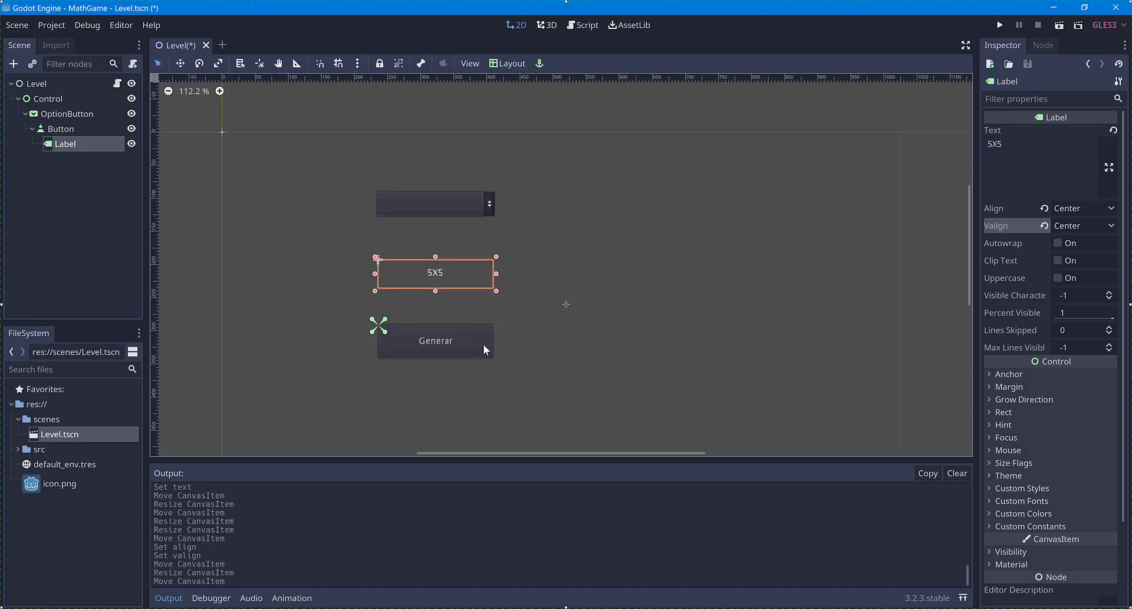
Select the Generar button in the 2D view
{"action": "left_click", "coordinate": [430, 342]}
{"action": "left_click", "coordinate": [422, 341]}
{"action": "left_click", "coordinate": [422, 341]}
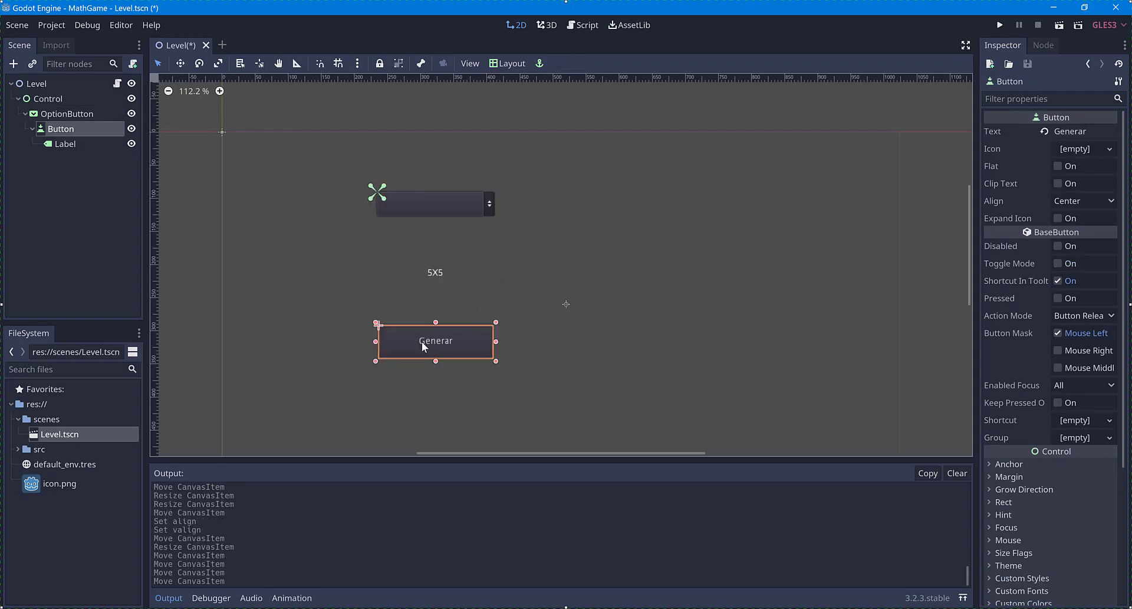
Connect the Generar button's pressed() signal to a new method in Level.gd
{"action": "left_click", "coordinate": [1043, 47]}
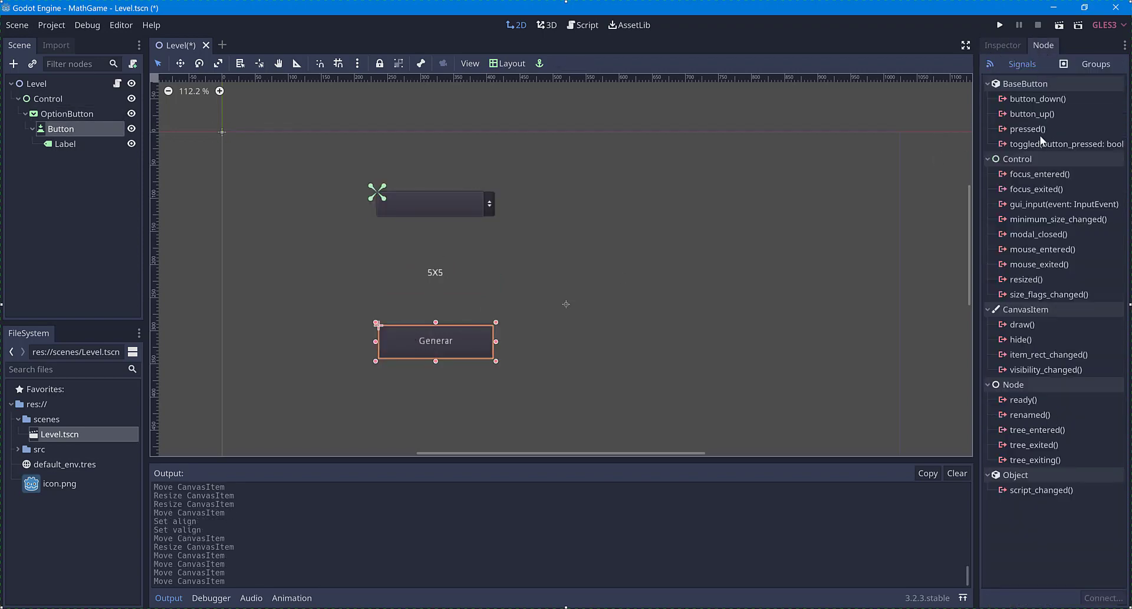
{"action": "left_click", "coordinate": [1103, 598]}
{"action": "left_click", "coordinate": [521, 453]}
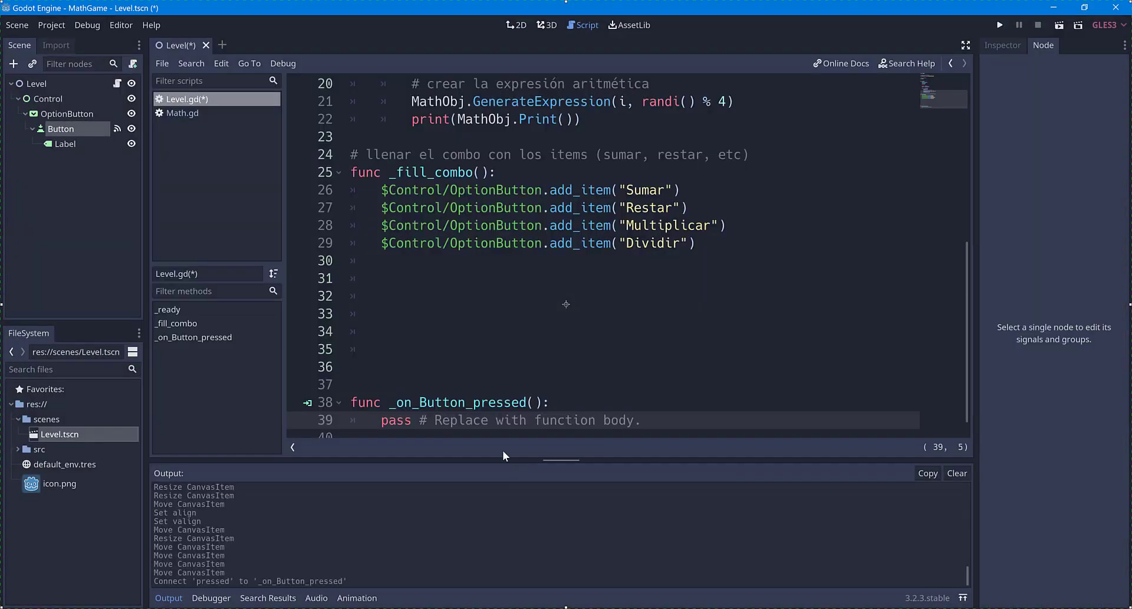
Delete the pass line in _on_Button_pressed and leave blank lines in its body
{"action": "left_click", "coordinate": [169, 598]}
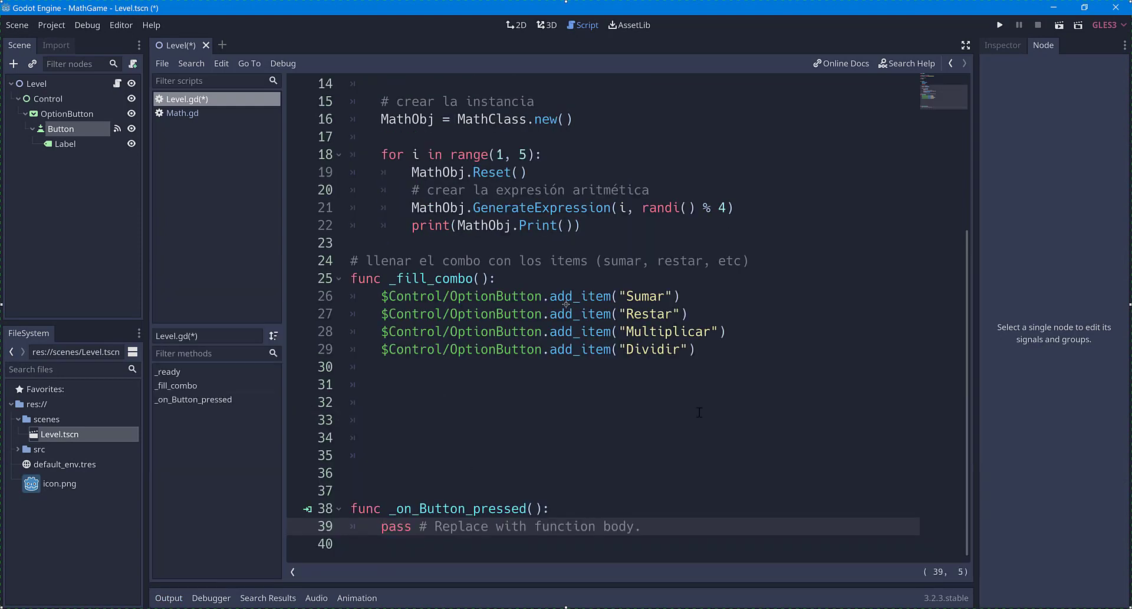
{"action": "key", "text": "shift+End"}
{"action": "key", "text": "Delete"}
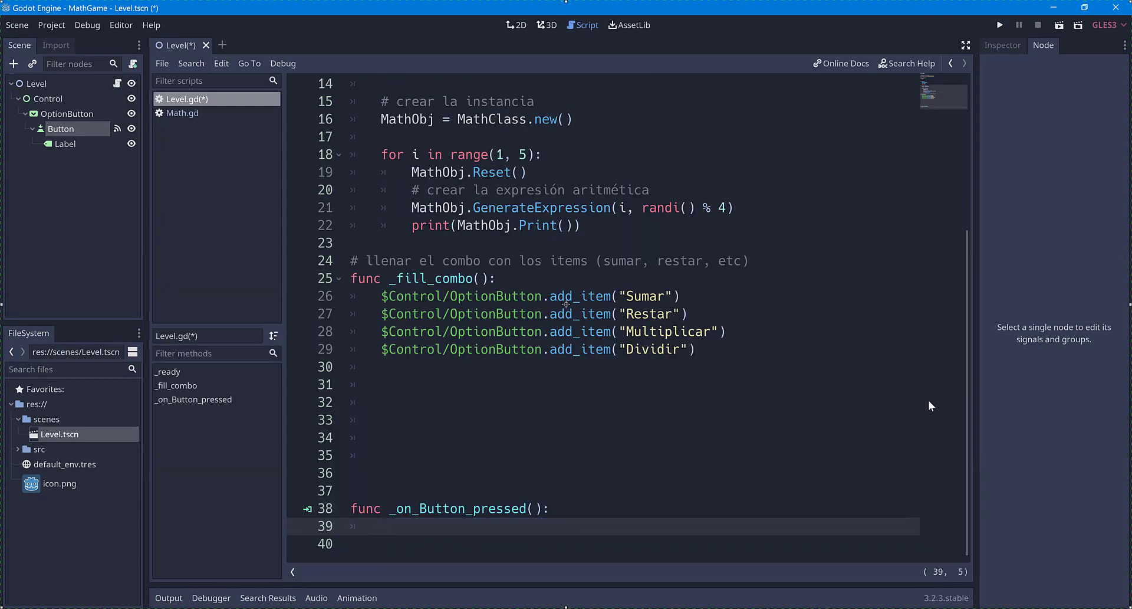
{"action": "key", "text": "Return"}
{"action": "key", "text": "Return"}
{"action": "key", "text": "Return"}
{"action": "key", "text": "Return"}
{"action": "key", "text": "Return"}
{"action": "key", "text": "Up"}
{"action": "key", "text": "Up"}
{"action": "key", "text": "Up"}
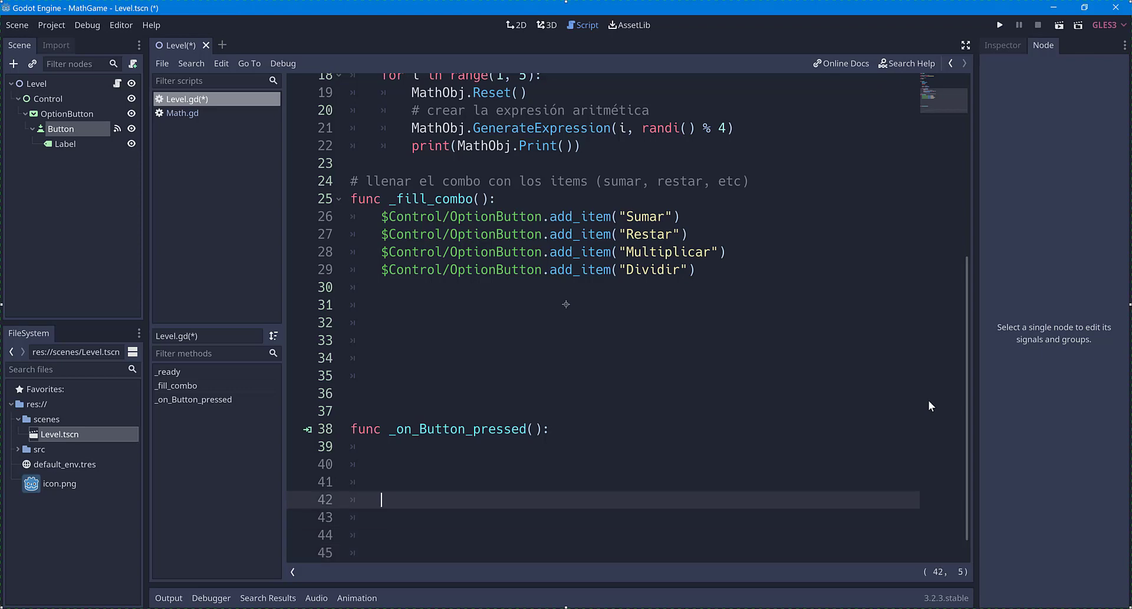
{"action": "key", "text": "Up"}
{"action": "key", "text": "Up"}
{"action": "key", "text": "Up"}
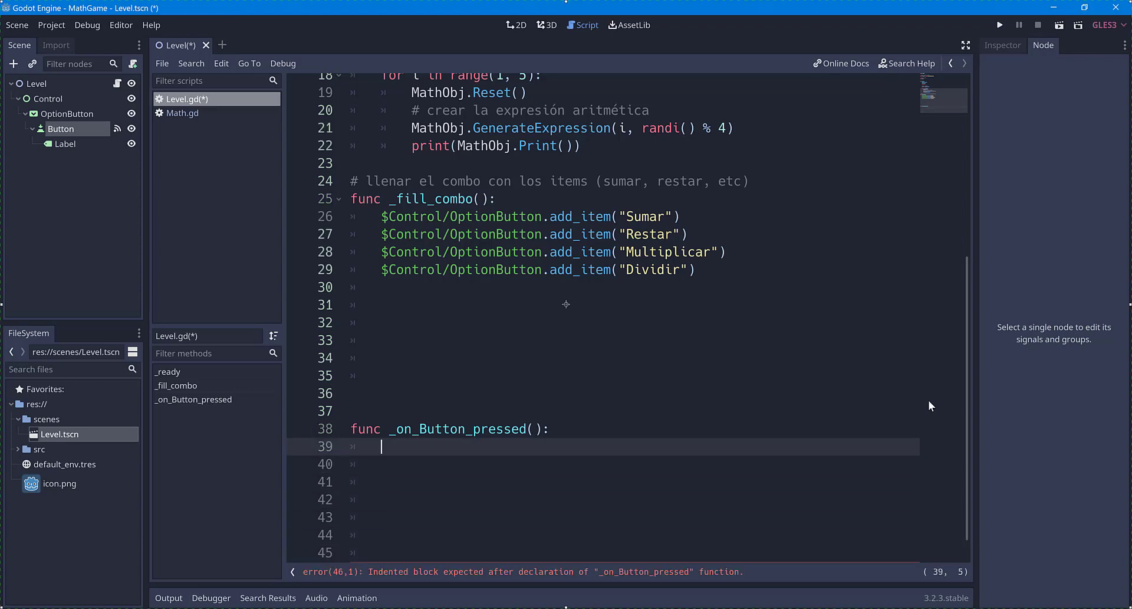
Write 'var i = $Control/OptionButton.selected' on line 39 and open the documentation for selected
{"action": "type", "text": "v"}
{"action": "type", "text": "ar i "}
{"action": "type", "text": "= $"}
{"action": "key", "text": "Down"}
{"action": "key", "text": "Down"}
{"action": "key", "text": "Return"}
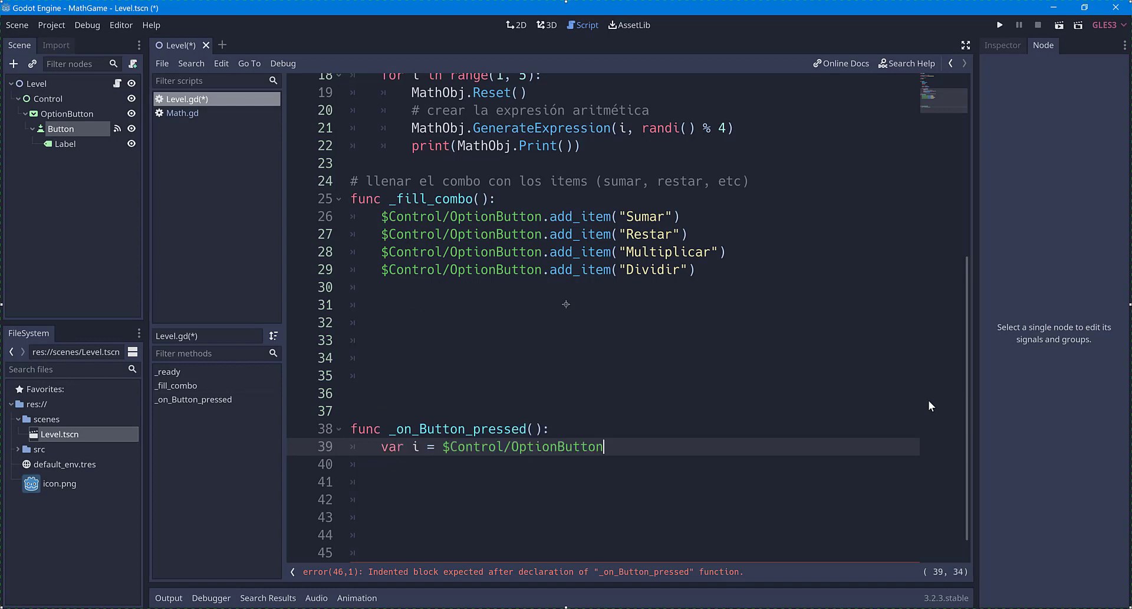
{"action": "type", "text": ".selec"}
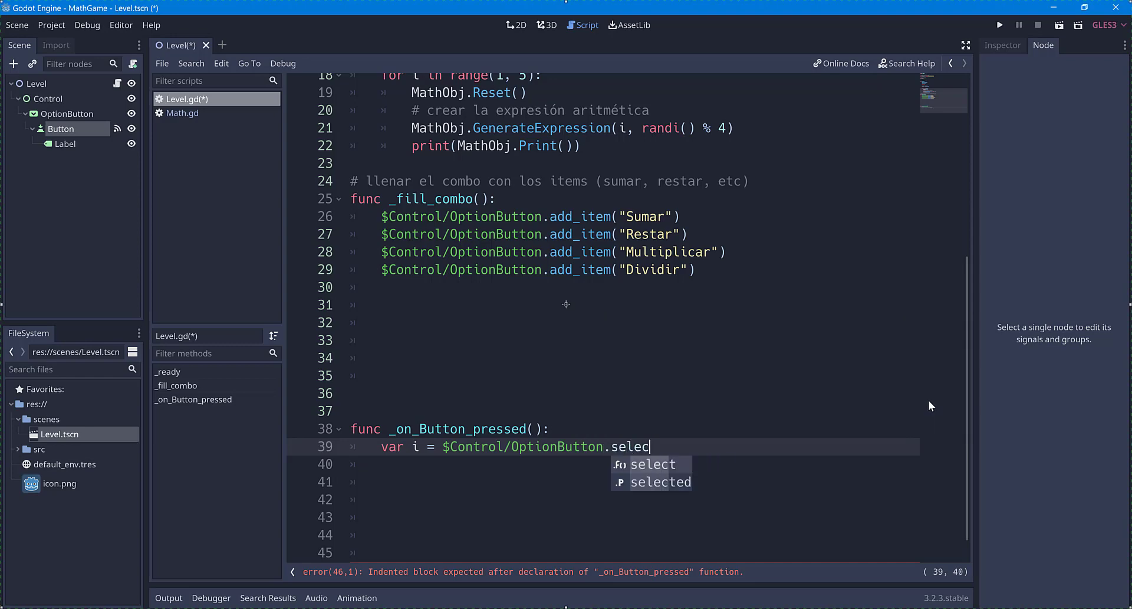
{"action": "type", "text": "ted"}
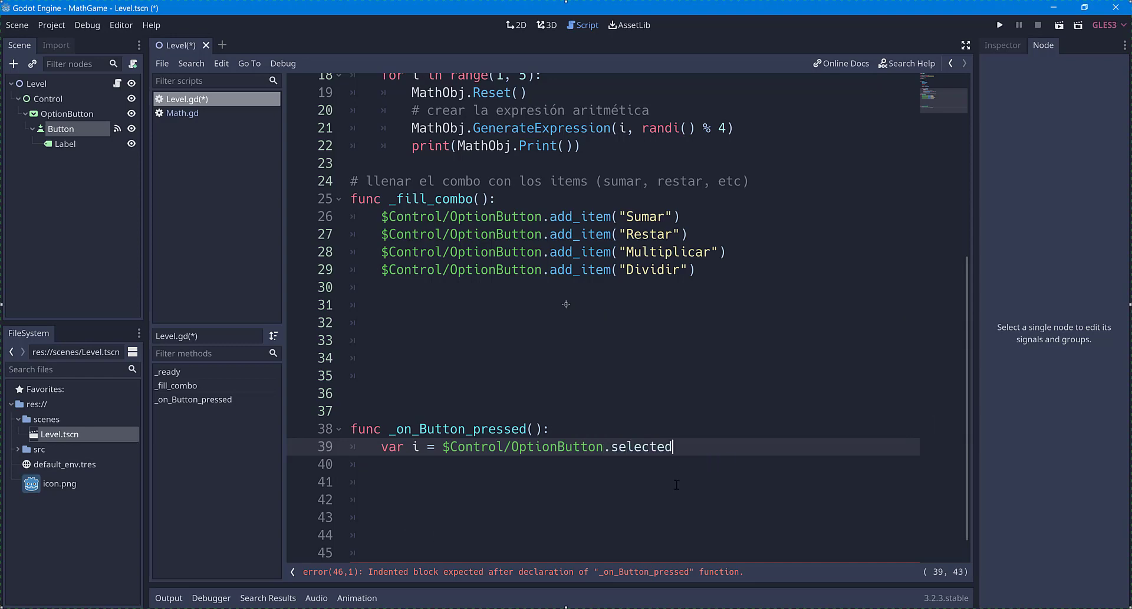
{"action": "left_click", "coordinate": [643, 447]}
{"action": "left_click", "coordinate": [644, 448], "text": "ctrl"}
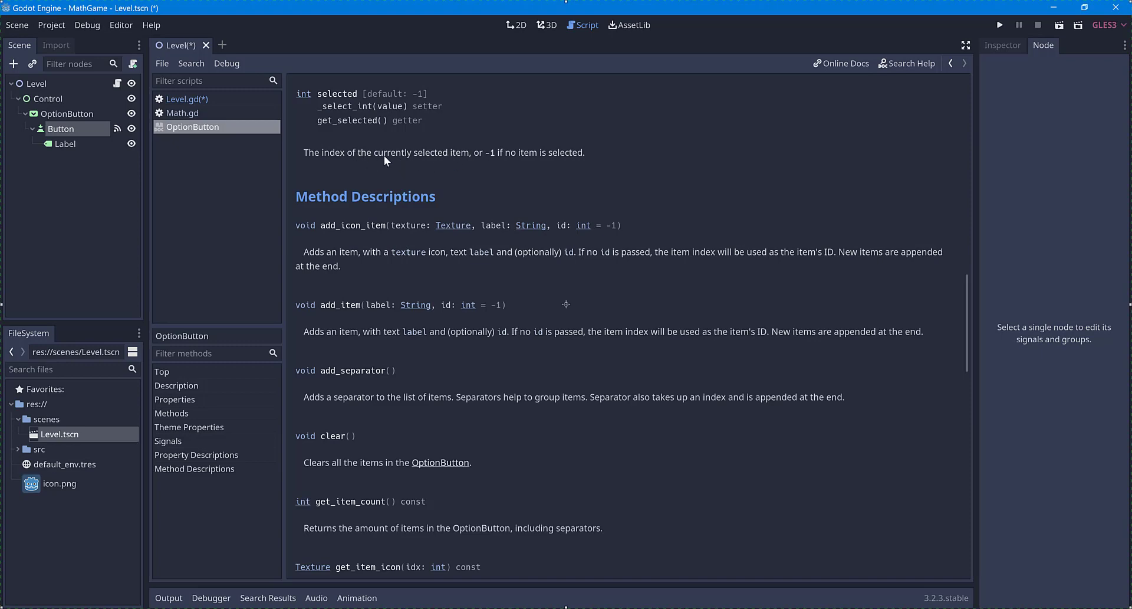
Save, press Generar in the running MathGame, stop it and return to _on_Button_pressed in Level.gd
{"action": "left_click", "coordinate": [184, 113]}
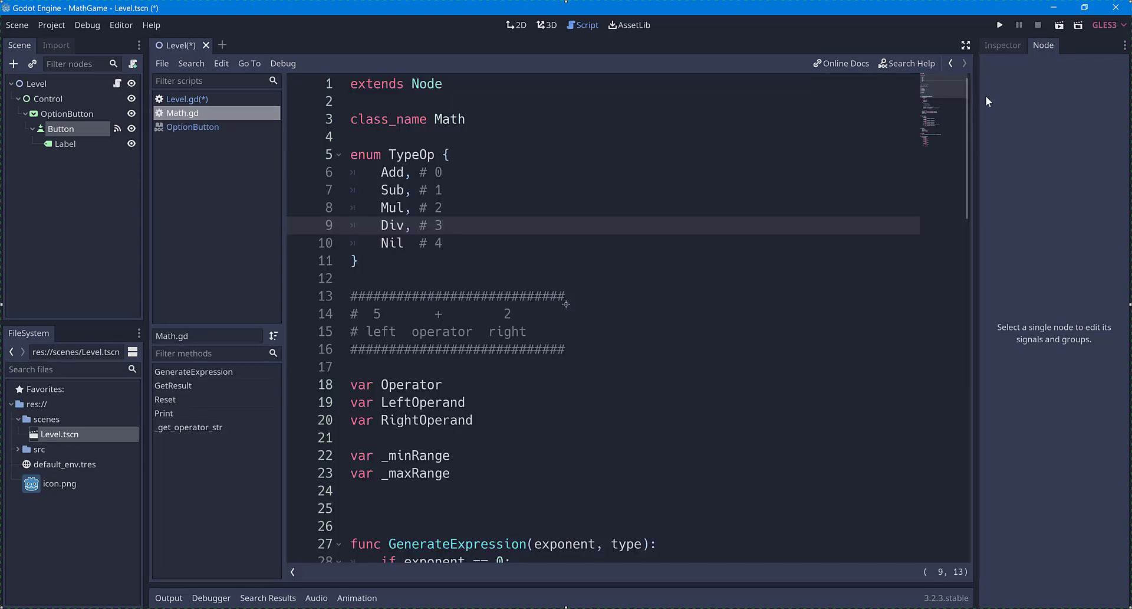
{"action": "key", "text": "ctrl+s"}
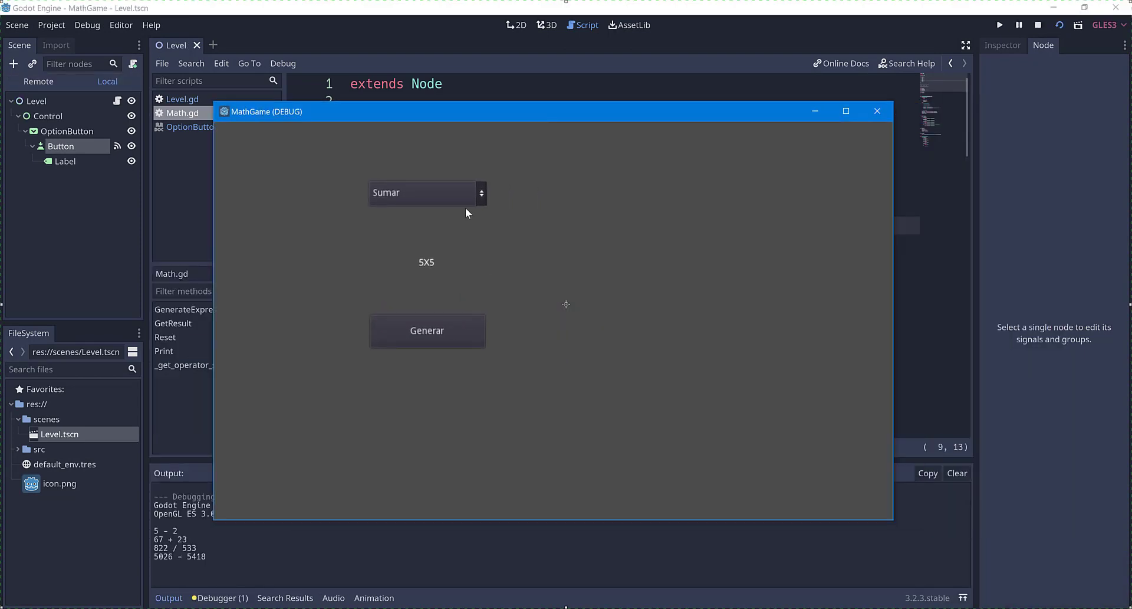
{"action": "left_click", "coordinate": [416, 336]}
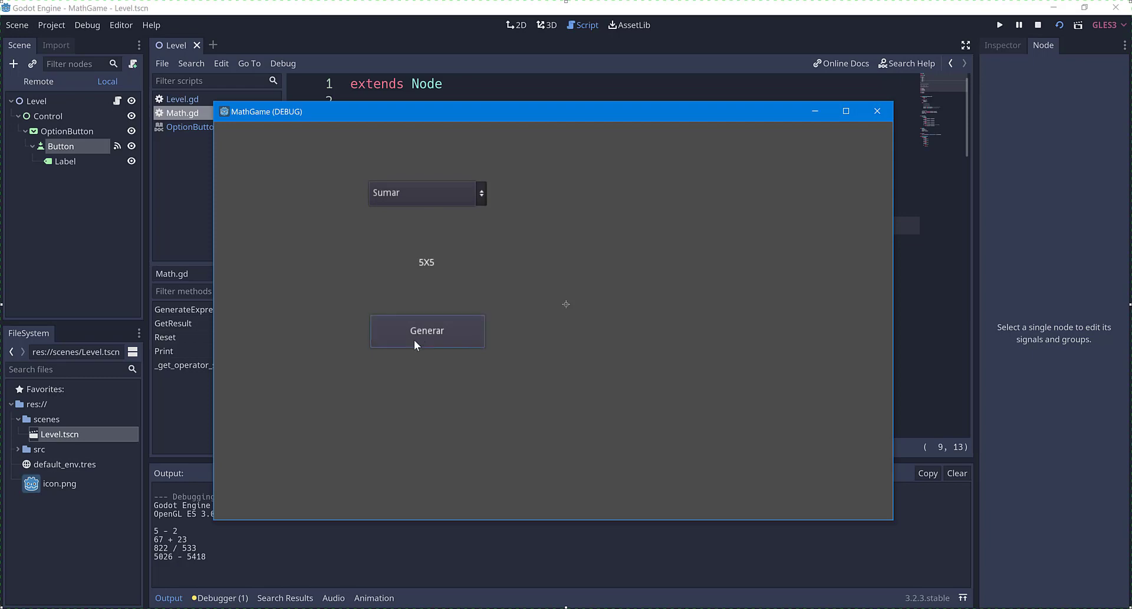
{"action": "left_click", "coordinate": [878, 111]}
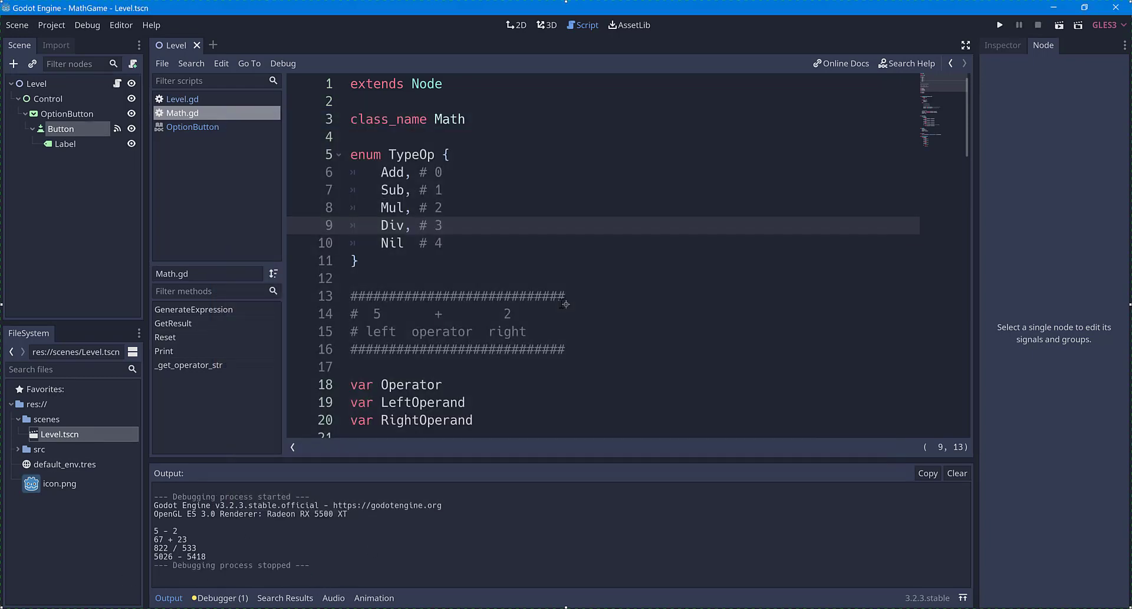
{"action": "left_click", "coordinate": [183, 98]}
{"action": "scroll", "coordinate": [444, 333], "scroll_direction": "down", "scroll_amount": 3}
Add print("Seleced: ", i) on line 40 of the button handler
{"action": "left_click", "coordinate": [390, 313]}
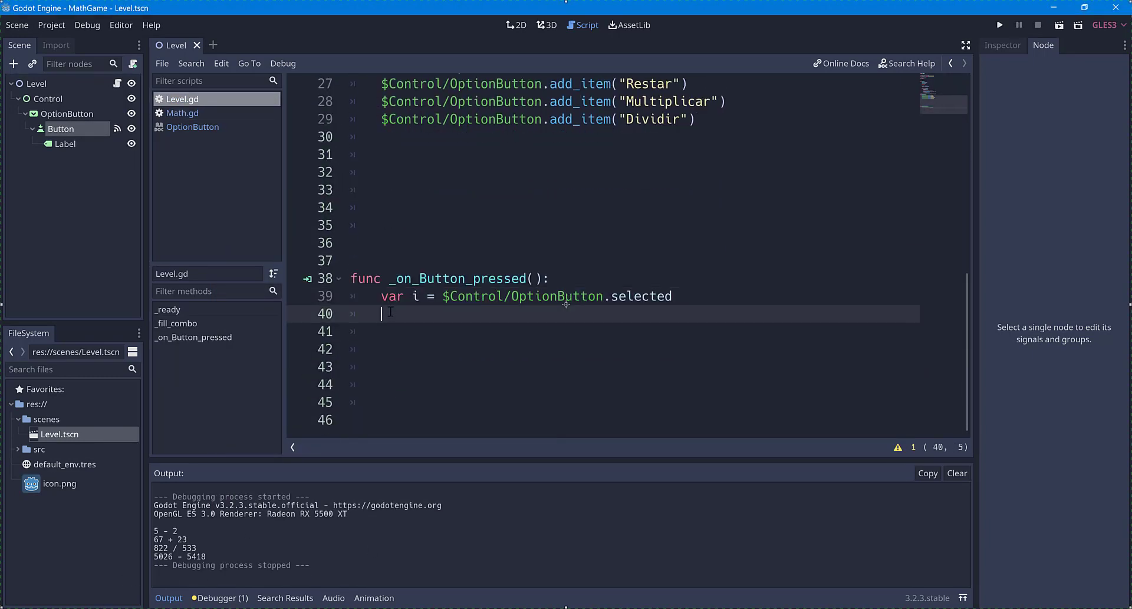
{"action": "type", "text": "pri"}
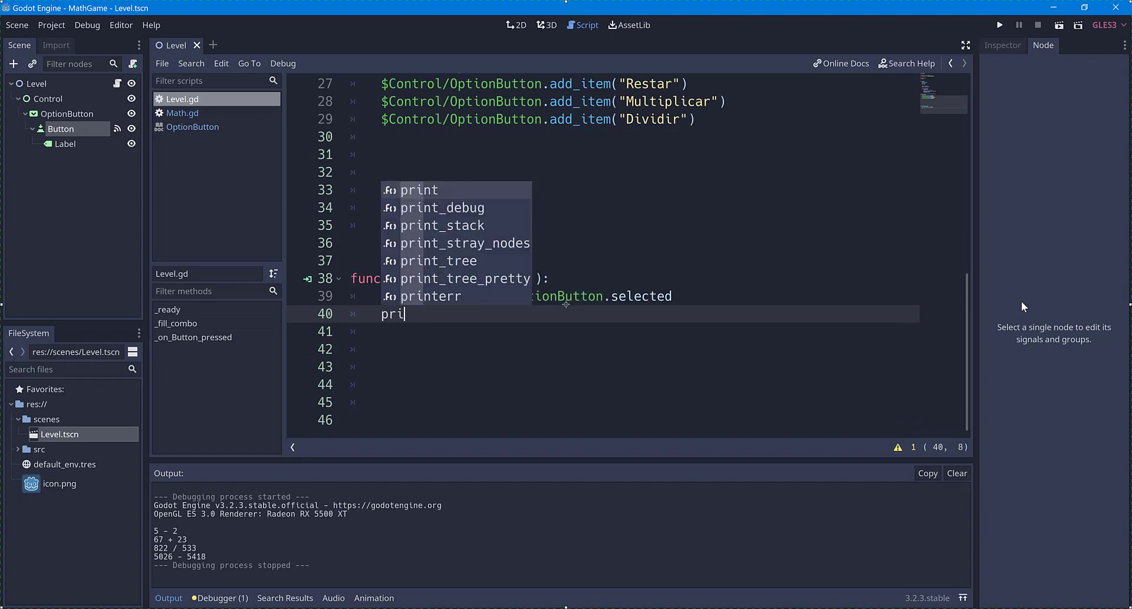
{"action": "type", "text": "nt(\""}
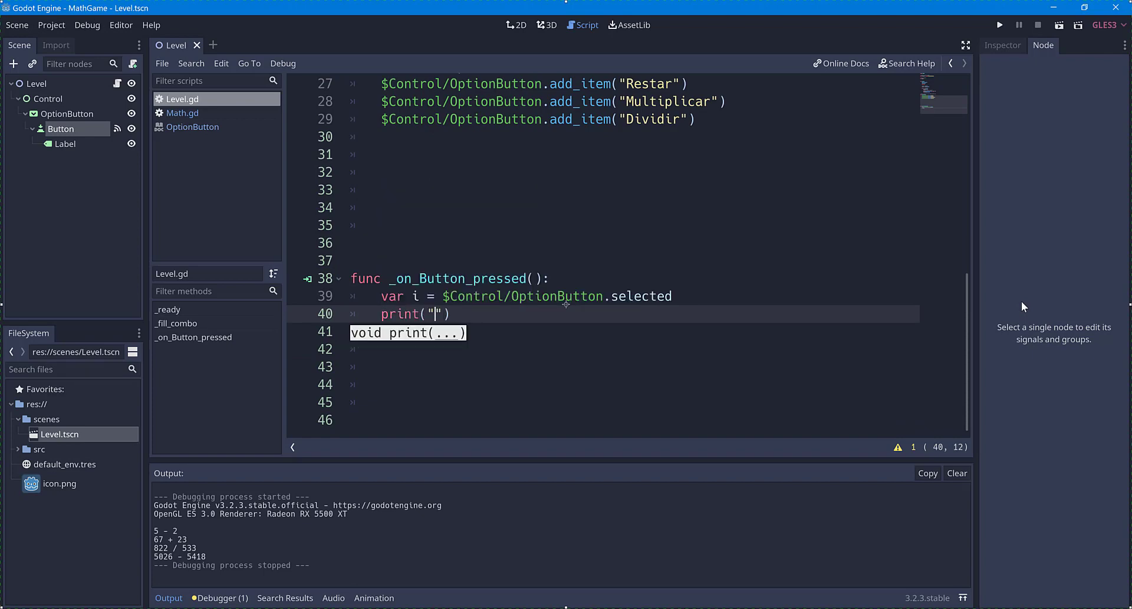
{"action": "type", "text": "Seleced: "}
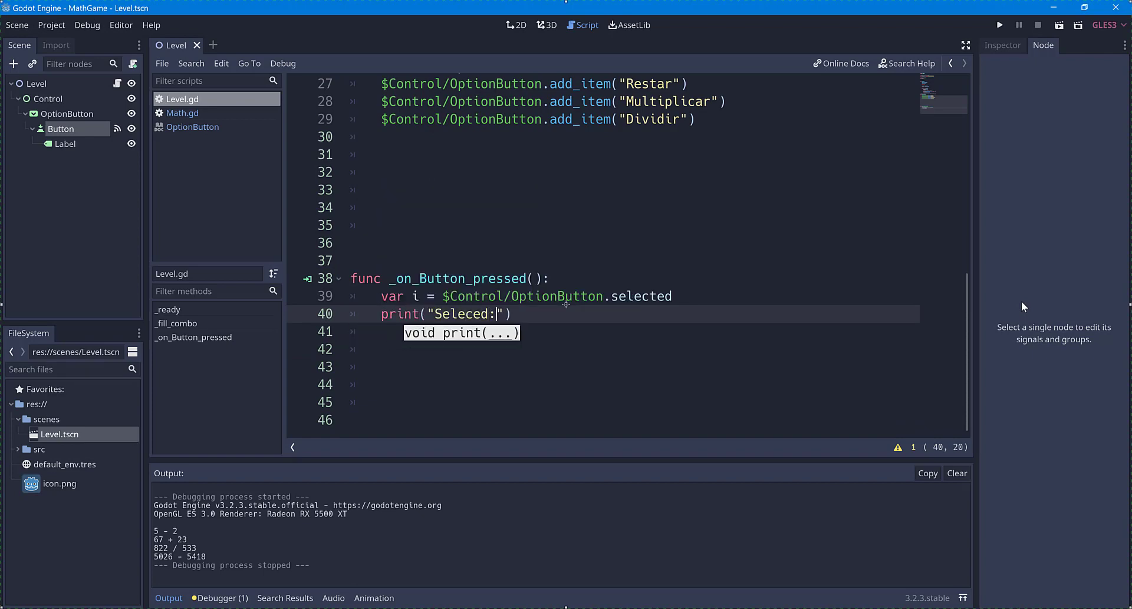
{"action": "type", "text": "\", "}
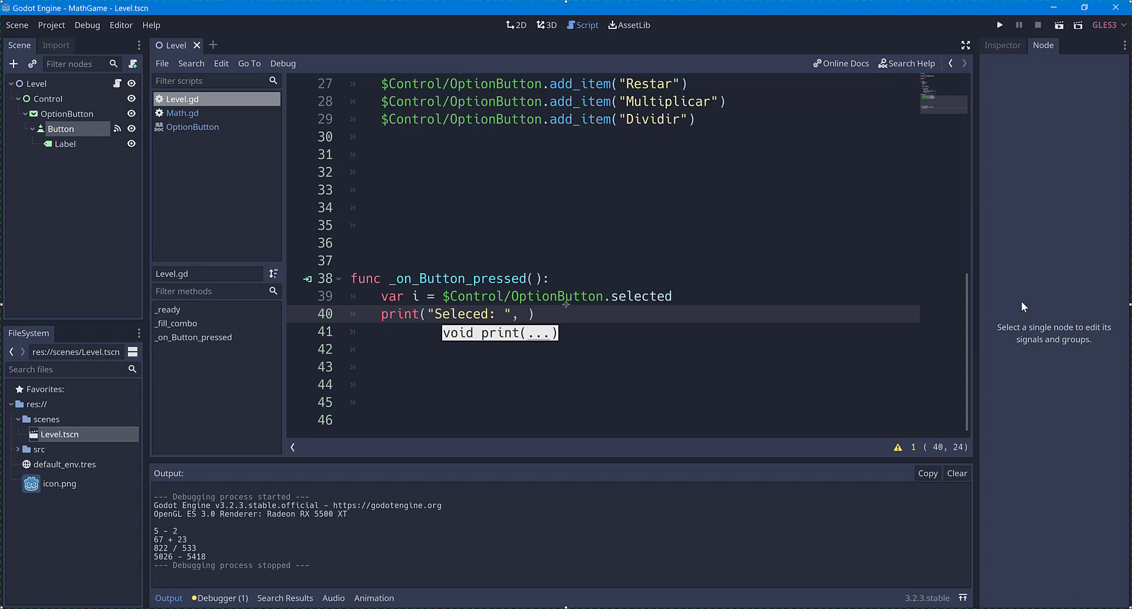
{"action": "type", "text": "i"}
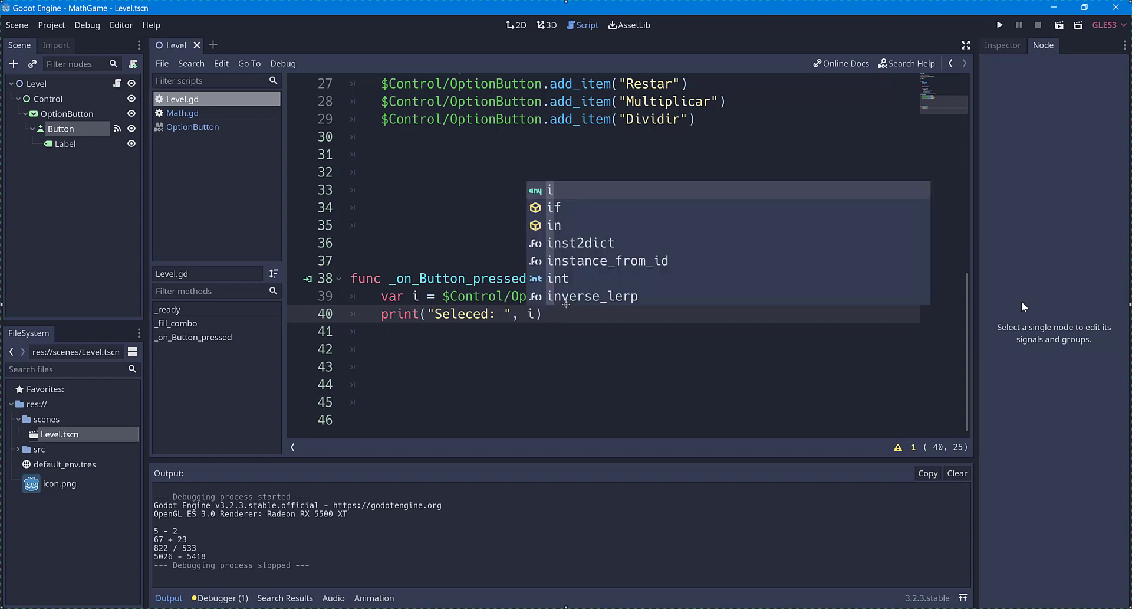
{"action": "left_click", "coordinate": [580, 353]}
Run the game and press Generar with Sumar, Restar, Multiplicar and Dividir to log indexes 0–3
{"action": "key", "text": "F5"}
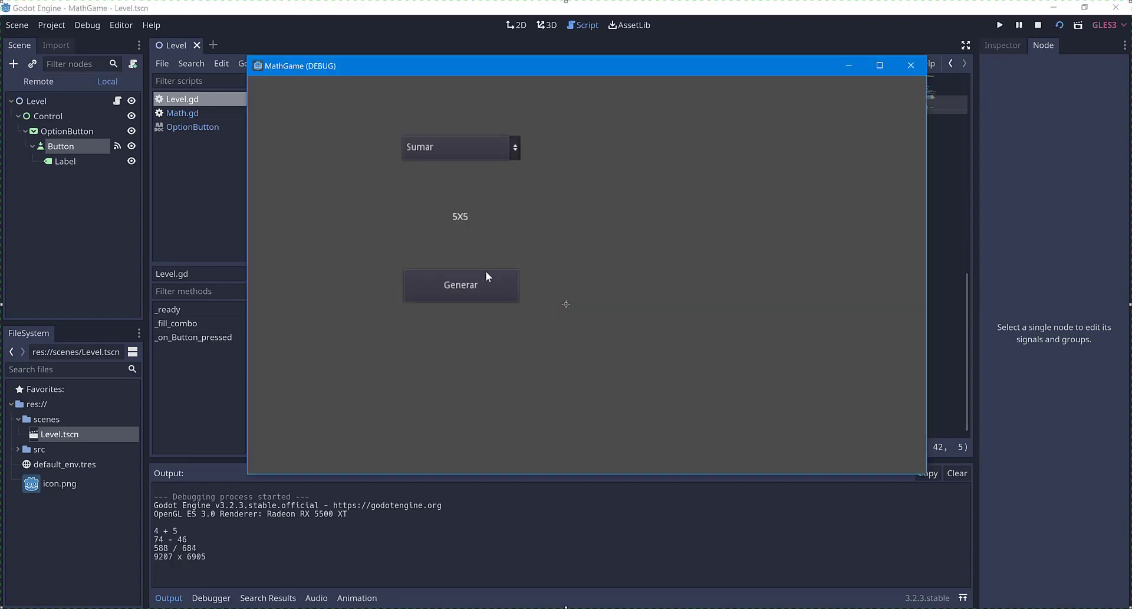
{"action": "left_click", "coordinate": [469, 286]}
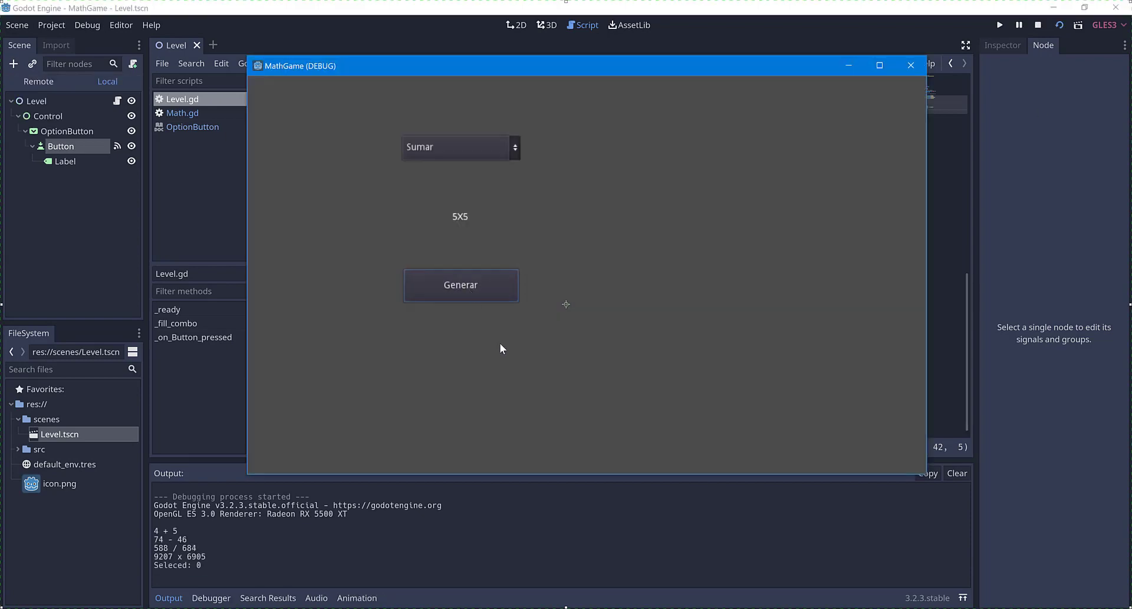
{"action": "left_click", "coordinate": [459, 151]}
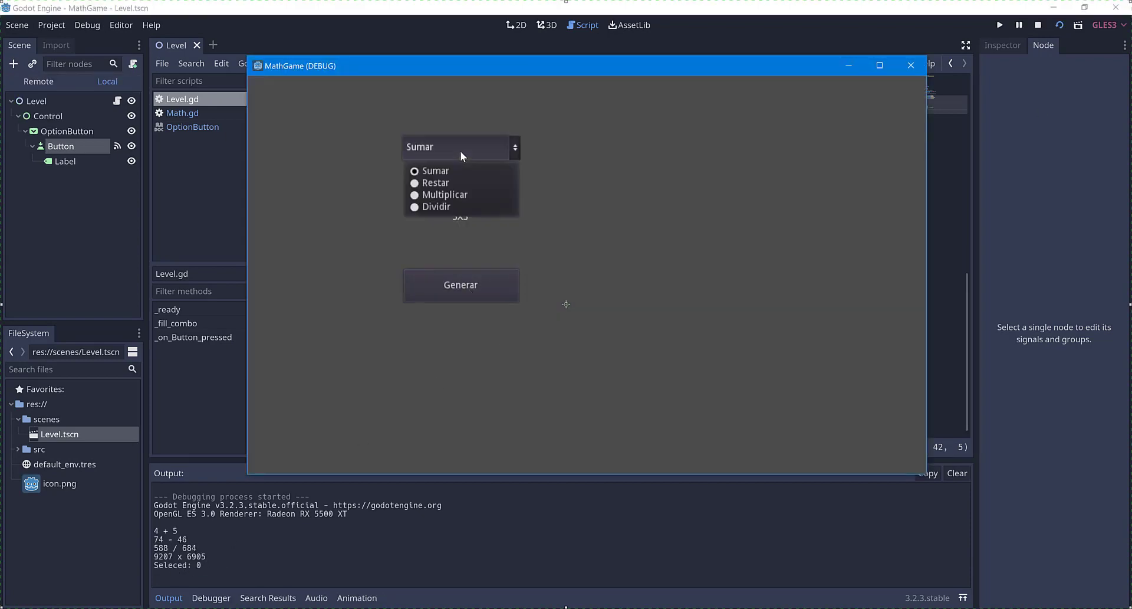
{"action": "left_click", "coordinate": [433, 183]}
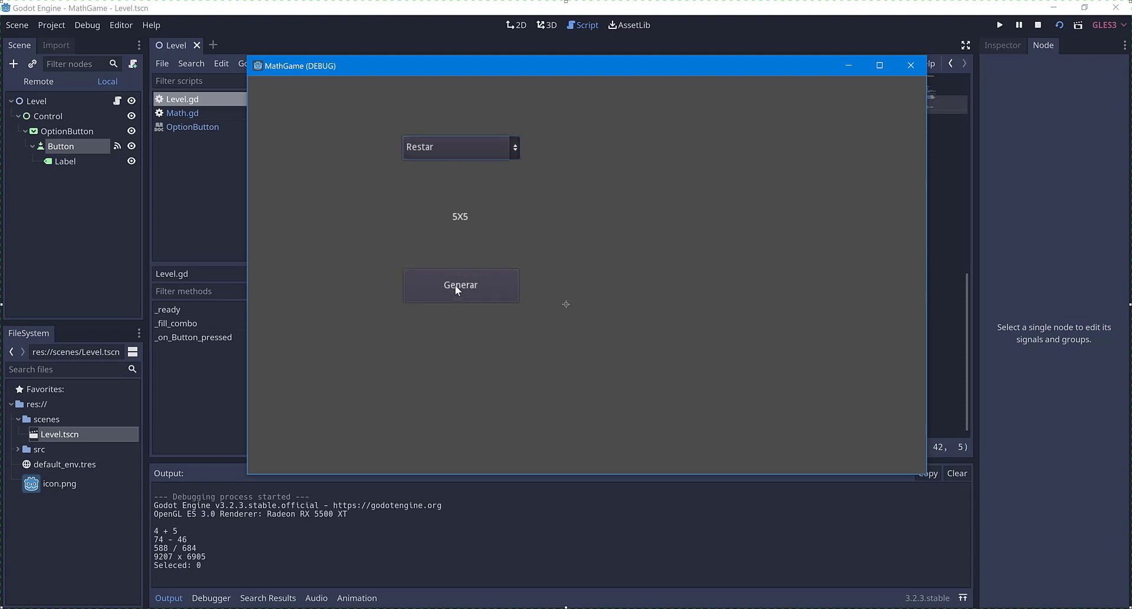
{"action": "left_click", "coordinate": [467, 155]}
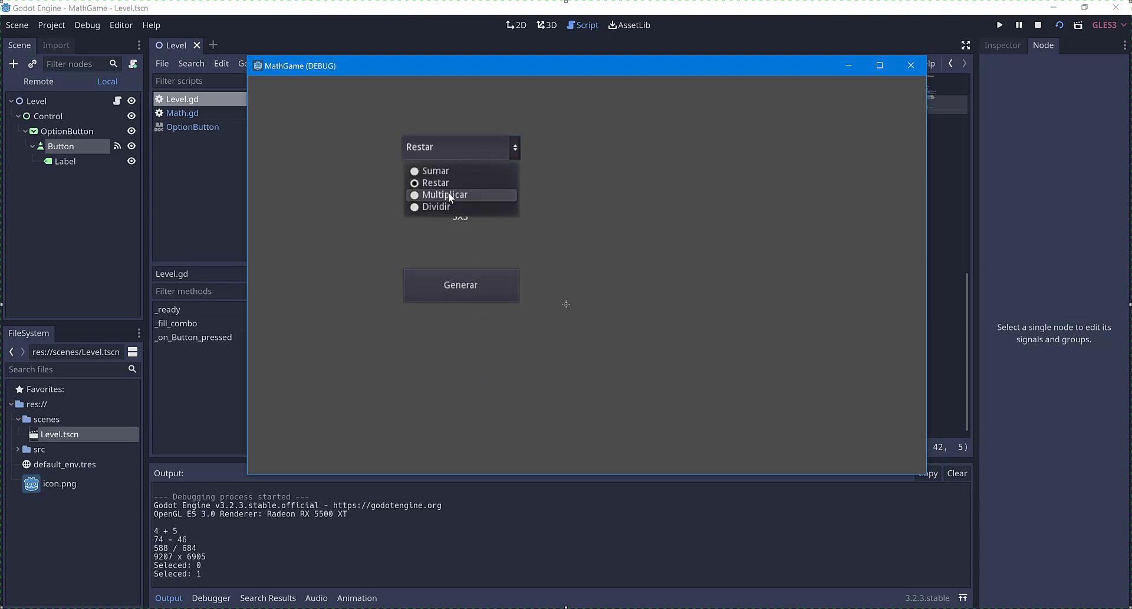
{"action": "left_click", "coordinate": [448, 194]}
{"action": "left_click", "coordinate": [448, 151]}
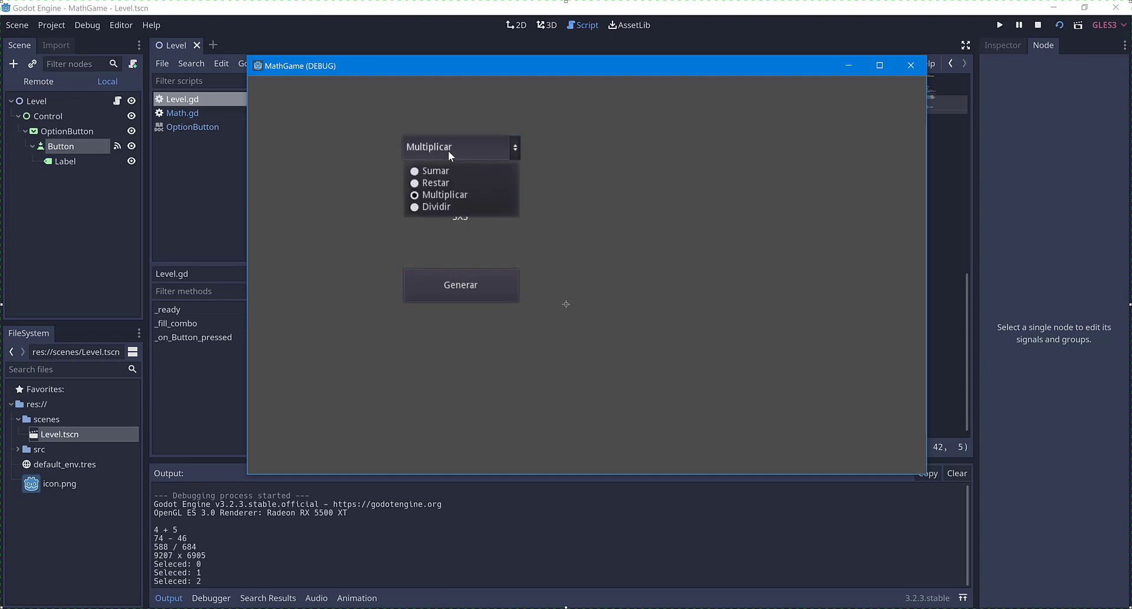
{"action": "left_click", "coordinate": [436, 207]}
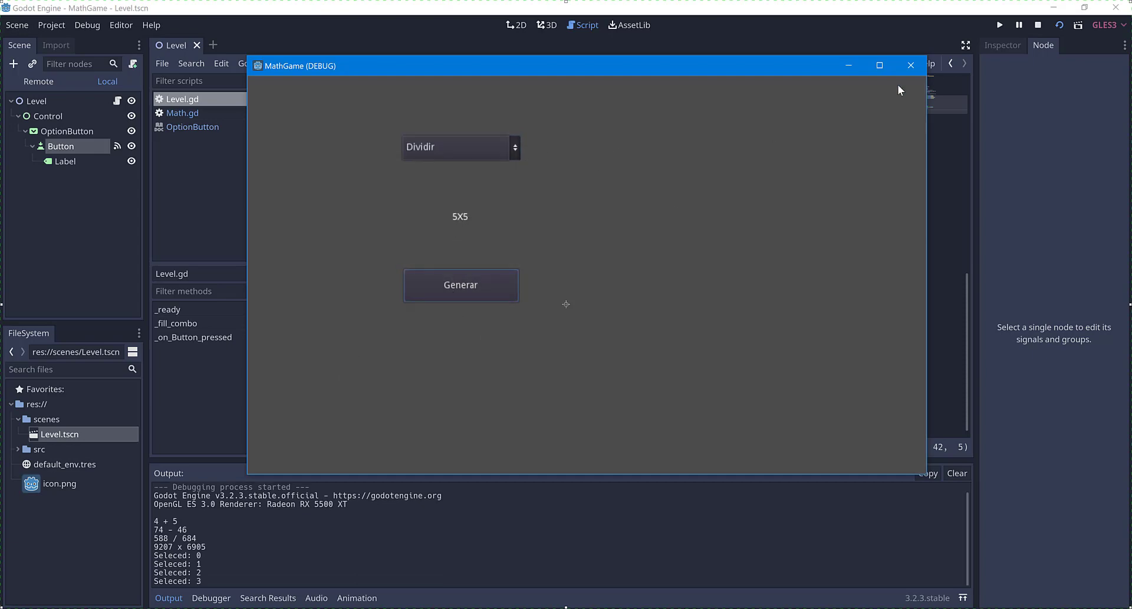
{"action": "left_click", "coordinate": [910, 64]}
Check the numeric values of Sub, Mul and Div in Math.gd's TypeOp enum
{"action": "left_click", "coordinate": [182, 114]}
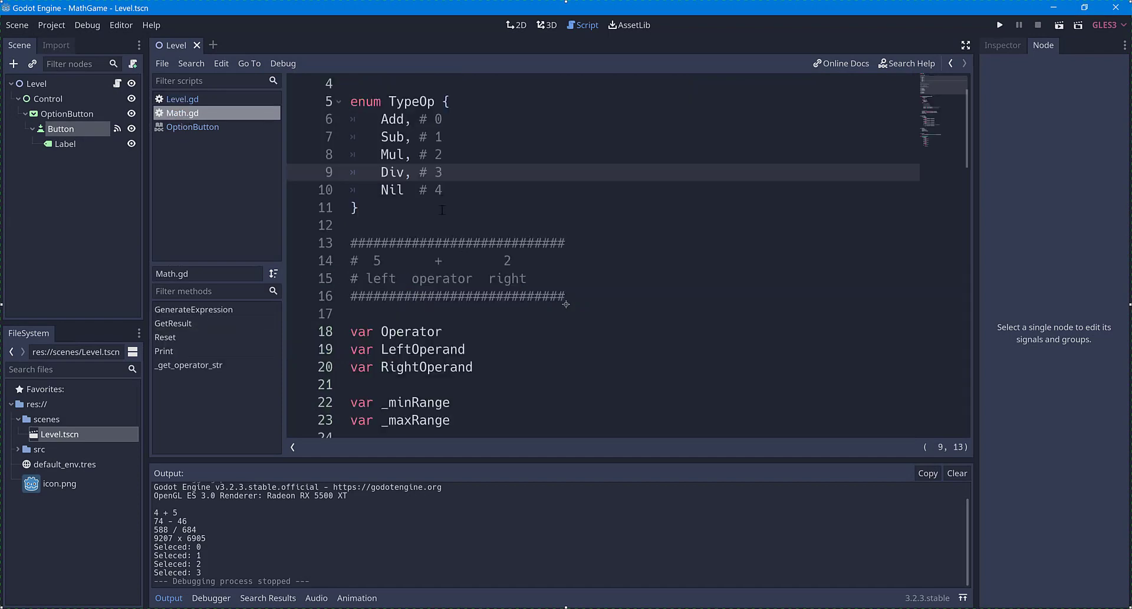
{"action": "double_click", "coordinate": [437, 118]}
{"action": "double_click", "coordinate": [437, 137]}
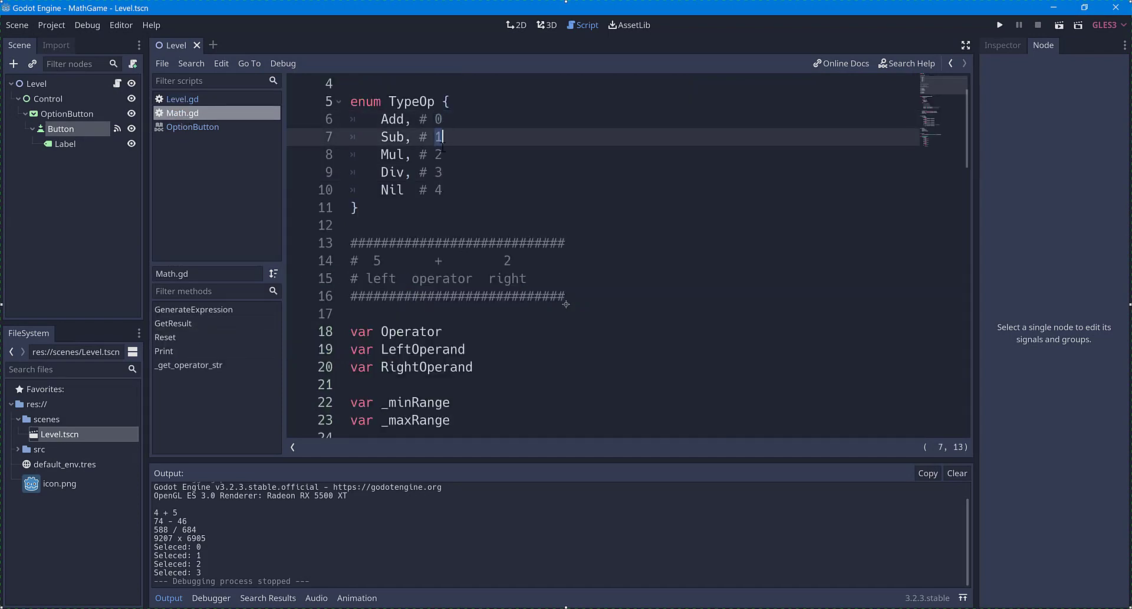
{"action": "double_click", "coordinate": [437, 153]}
{"action": "double_click", "coordinate": [437, 172]}
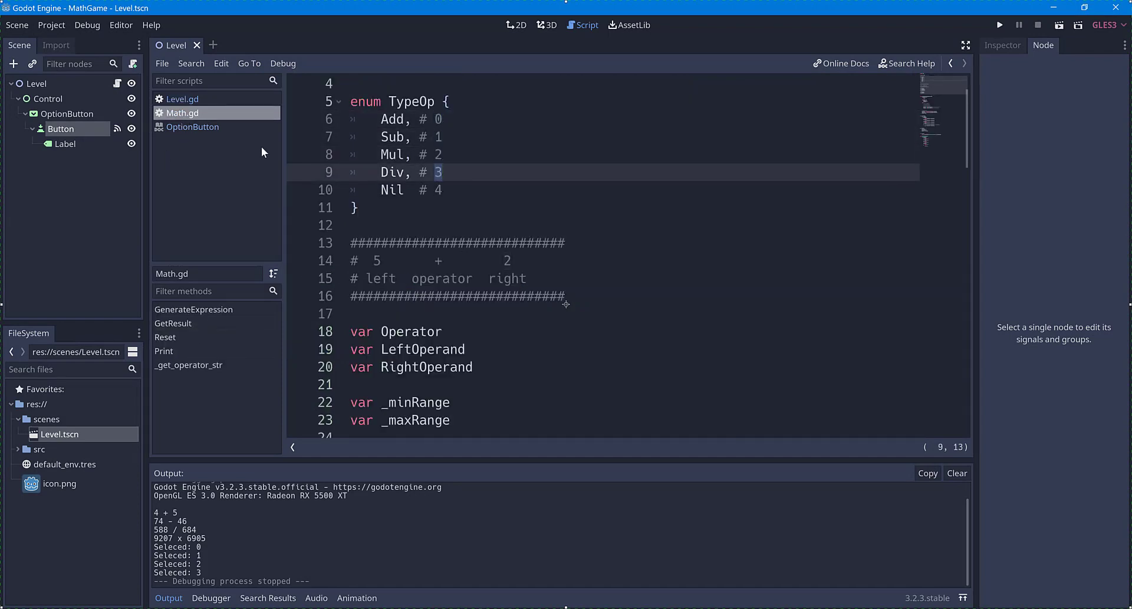
In Level.gd, review the print line and GenerateExpression(i, randi() % 4), then show the Level scene
{"action": "left_click", "coordinate": [176, 101]}
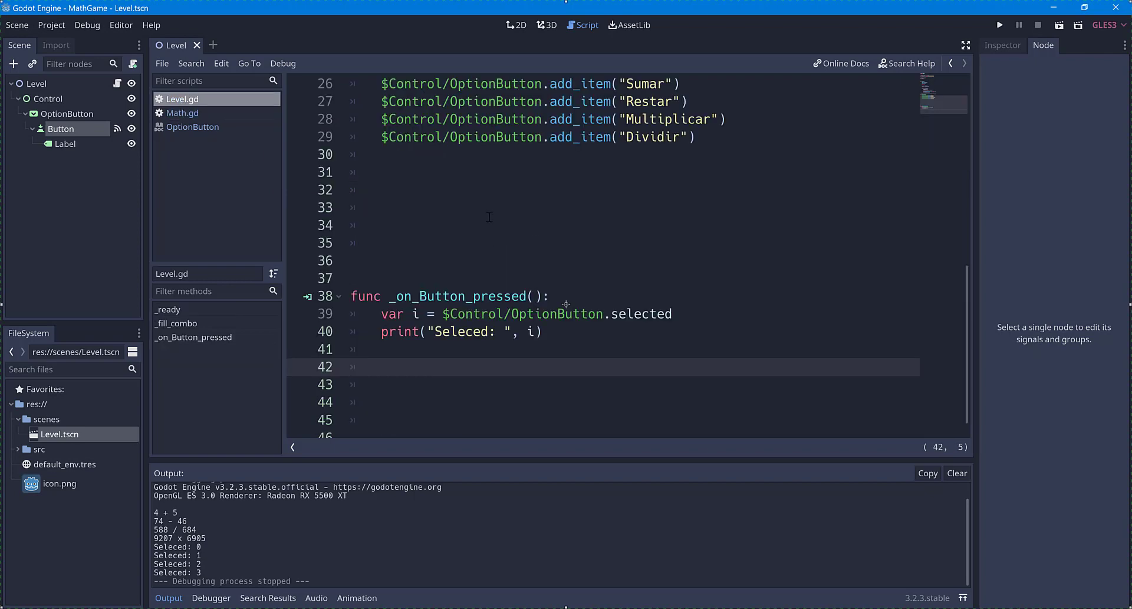
{"action": "left_click", "coordinate": [558, 334]}
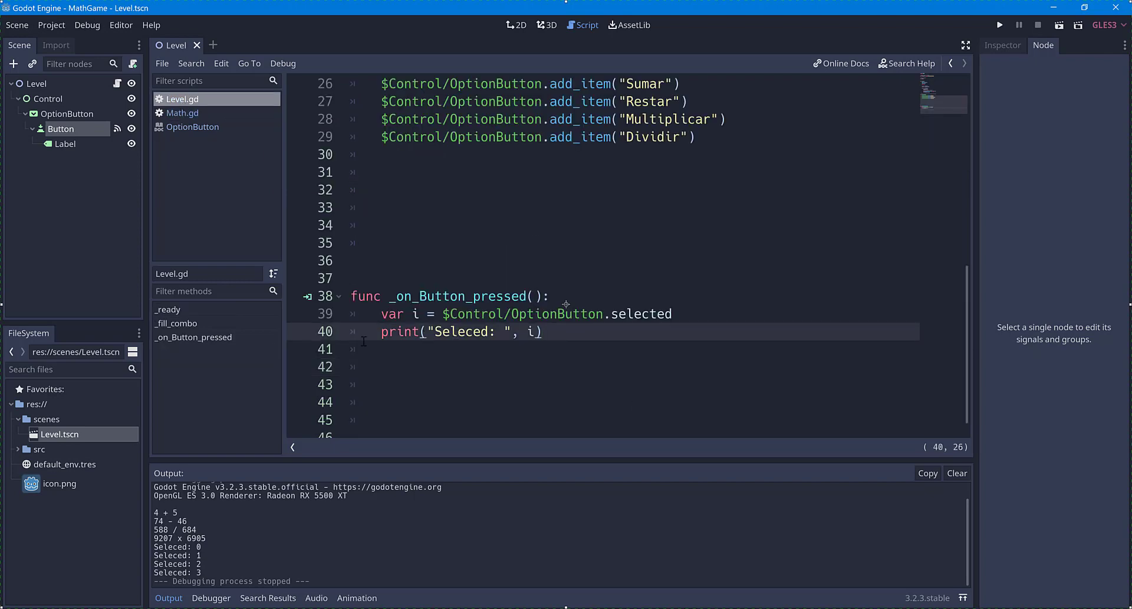
{"action": "left_click_drag", "start_coordinate": [381, 332], "coordinate": [543, 332]}
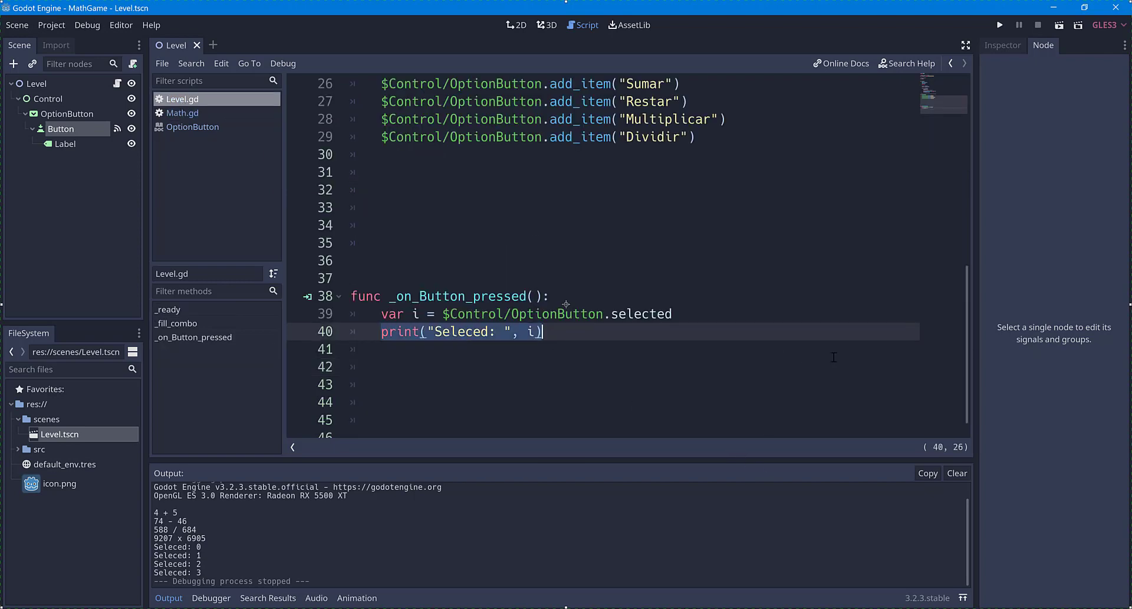
{"action": "scroll", "coordinate": [514, 250], "scroll_direction": "up", "scroll_amount": 4}
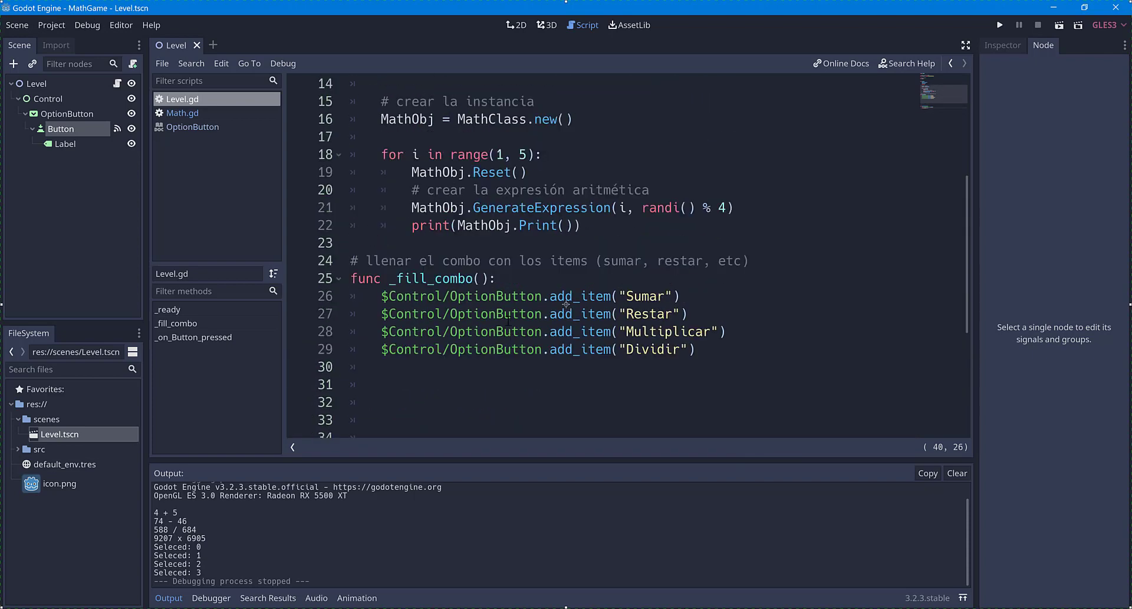
{"action": "scroll", "coordinate": [562, 341], "scroll_direction": "up", "scroll_amount": 2}
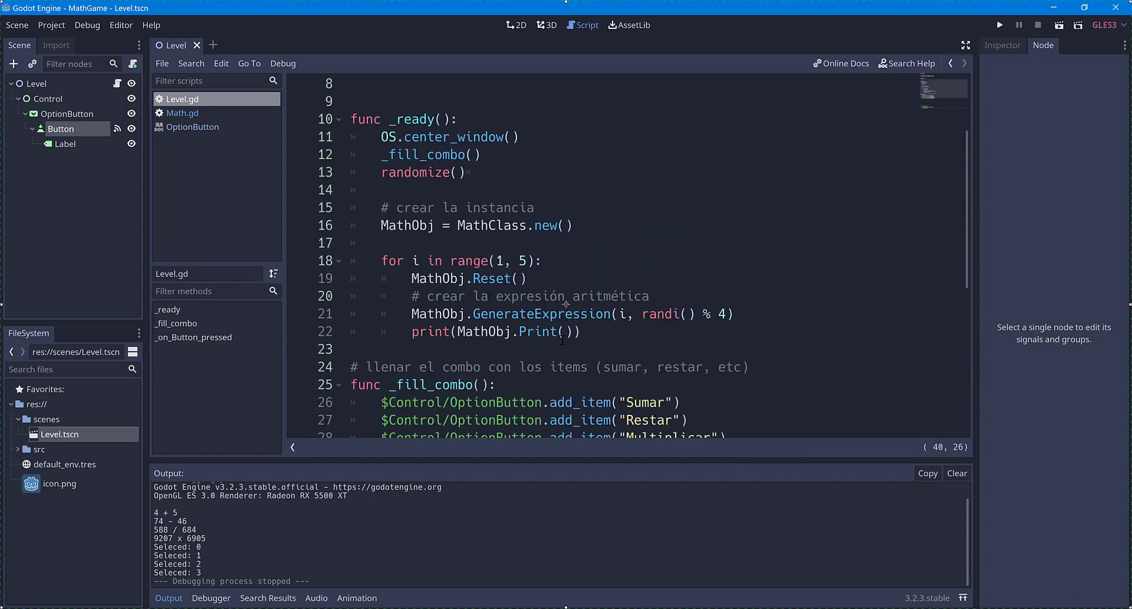
{"action": "double_click", "coordinate": [623, 313]}
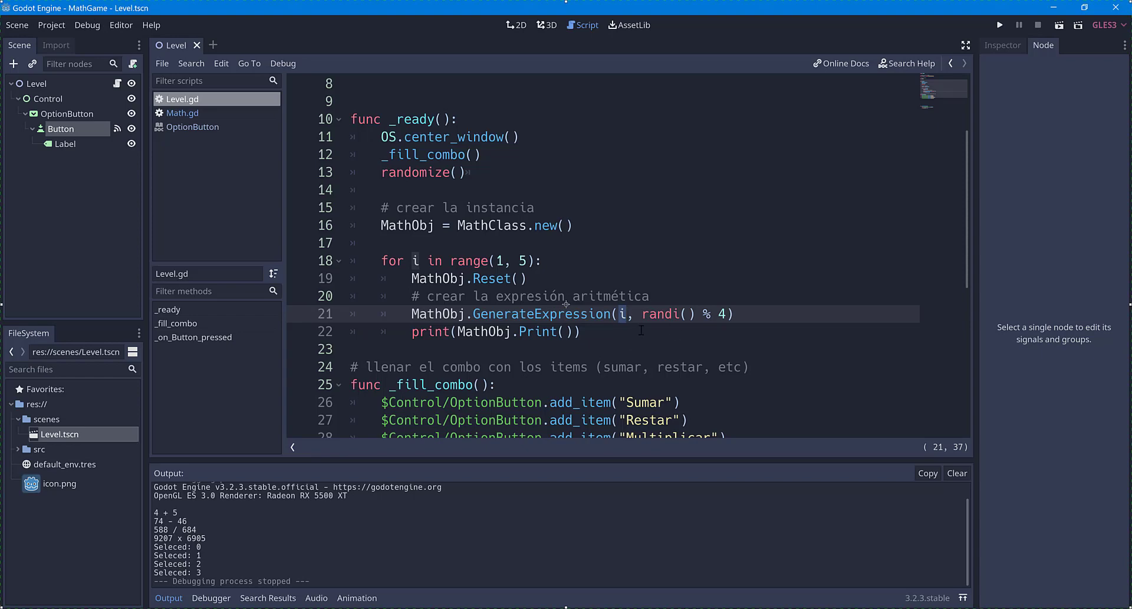
{"action": "left_click_drag", "start_coordinate": [642, 313], "coordinate": [725, 313]}
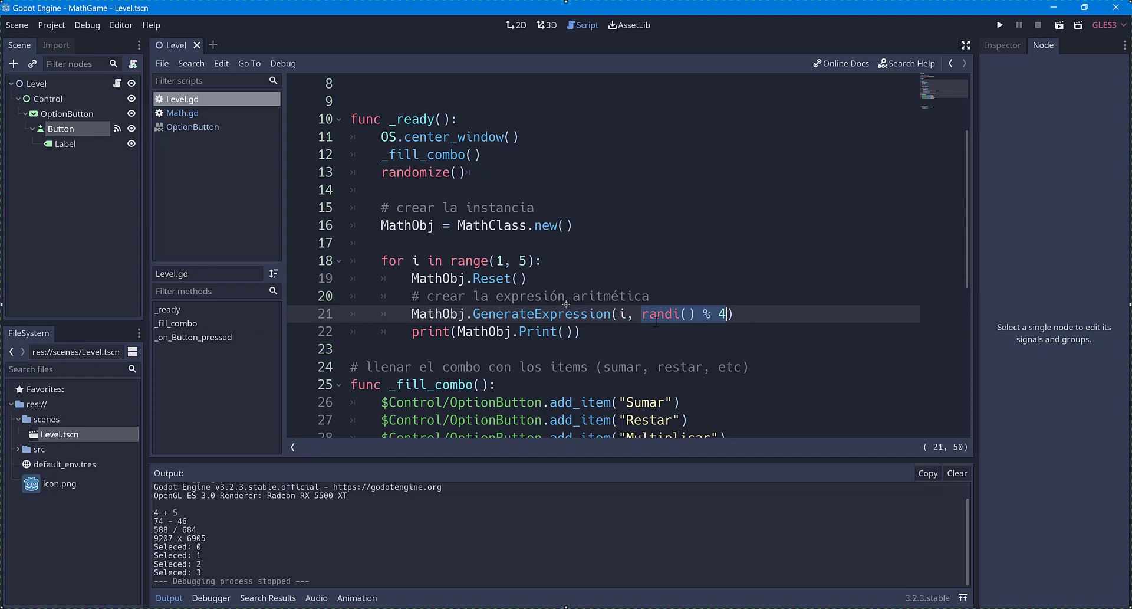
{"action": "double_click", "coordinate": [623, 315]}
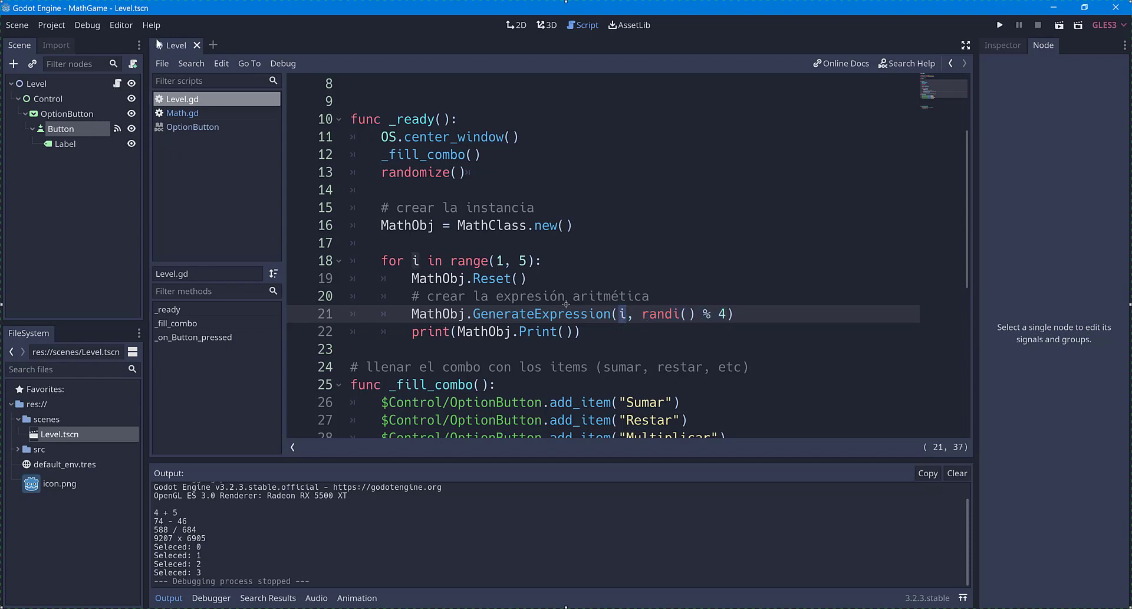
{"action": "left_click", "coordinate": [37, 87]}
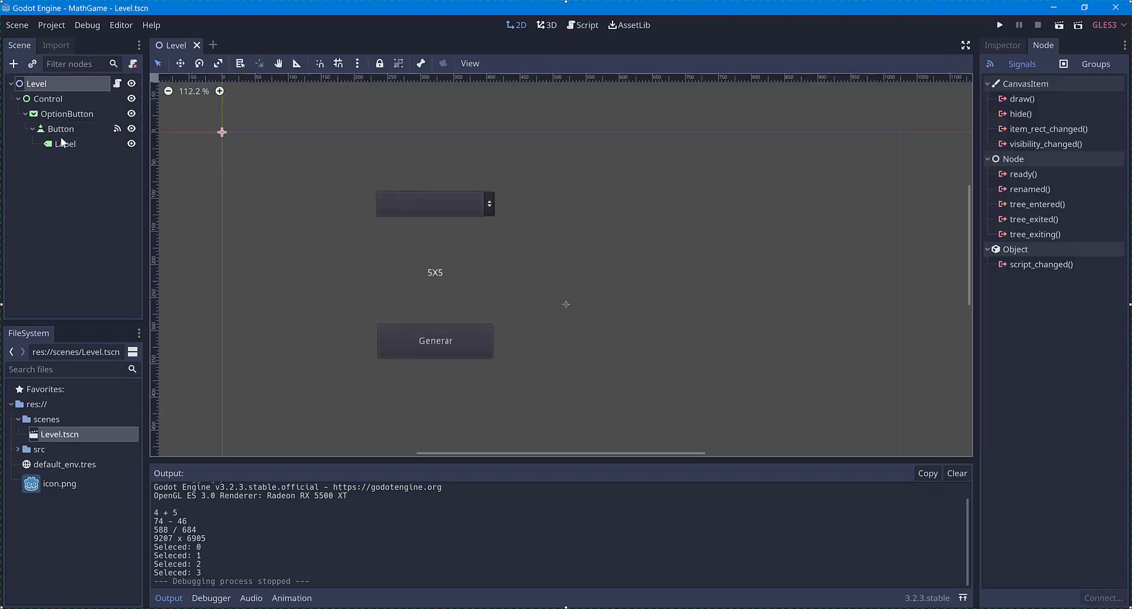
Add a TextEdit child under Control and stretch it into a wide thin field above the dropdown
{"action": "left_click", "coordinate": [48, 99]}
{"action": "left_click", "coordinate": [14, 64]}
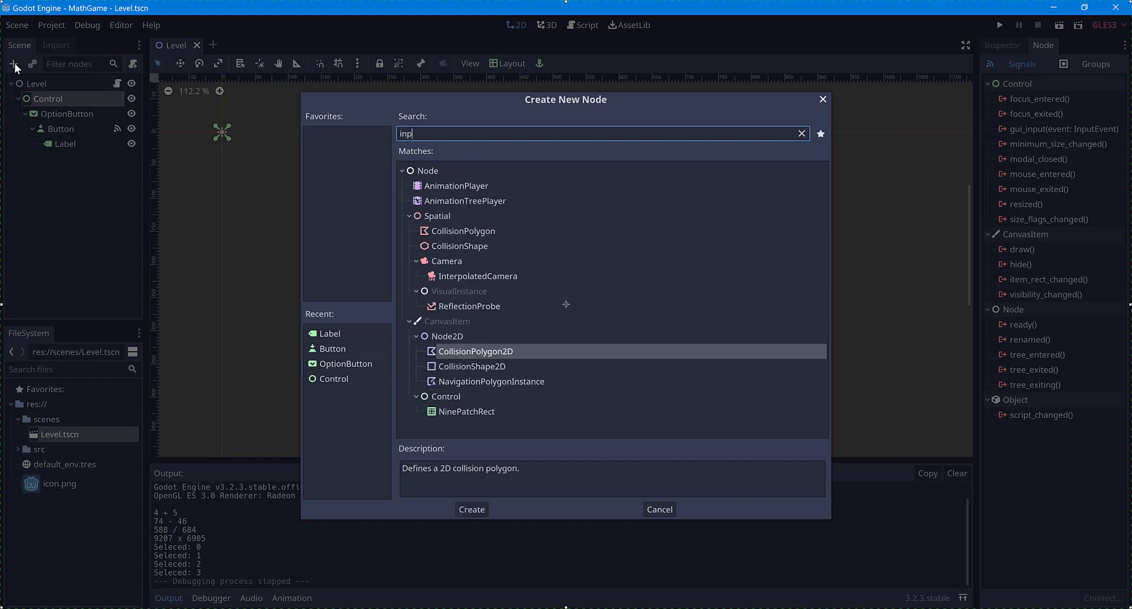
{"action": "key", "text": "BackSpace"}
{"action": "key", "text": "BackSpace"}
{"action": "type", "text": "text"}
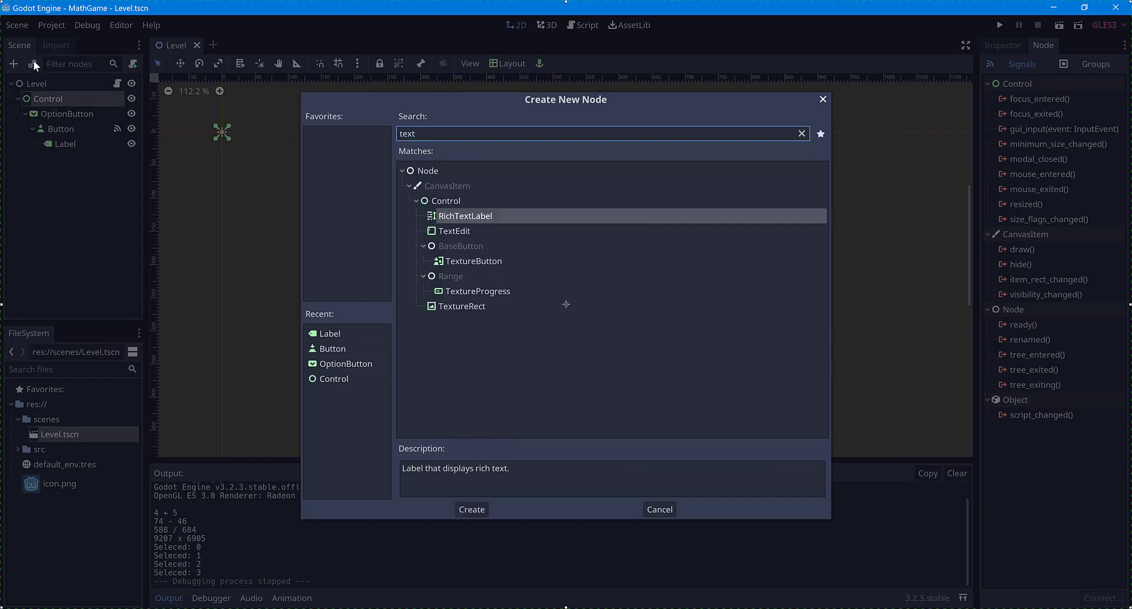
{"action": "left_click", "coordinate": [431, 231]}
{"action": "key", "text": "Return"}
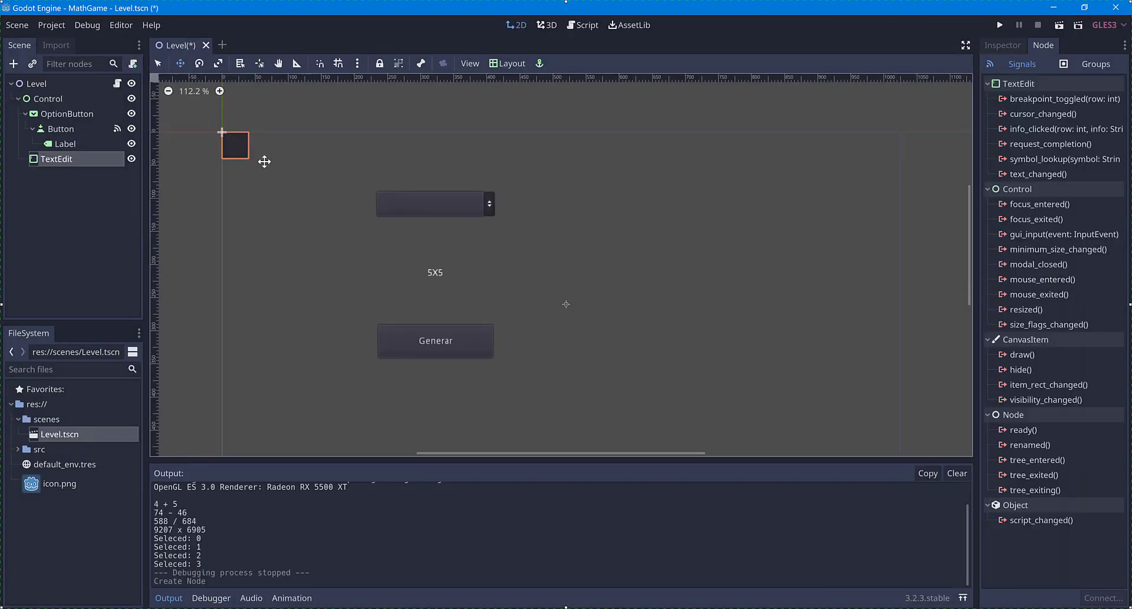
{"action": "left_click_drag", "start_coordinate": [236, 146], "coordinate": [390, 168]}
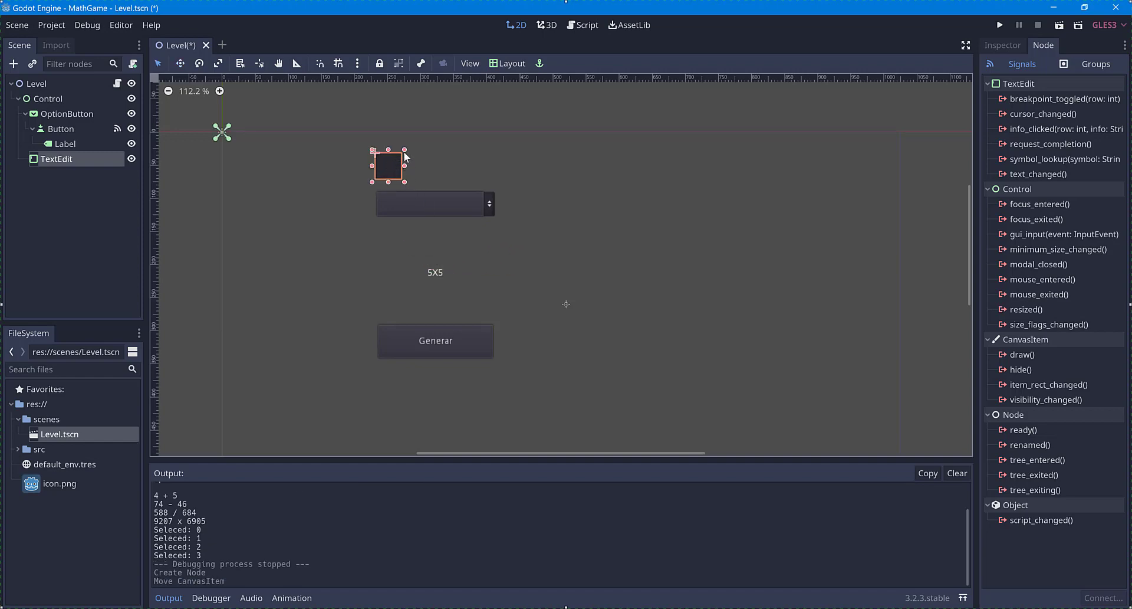
{"action": "left_click_drag", "start_coordinate": [404, 151], "coordinate": [493, 163]}
Duplicate the 5X5 label and move the copy above the text box
{"action": "left_click", "coordinate": [386, 260]}
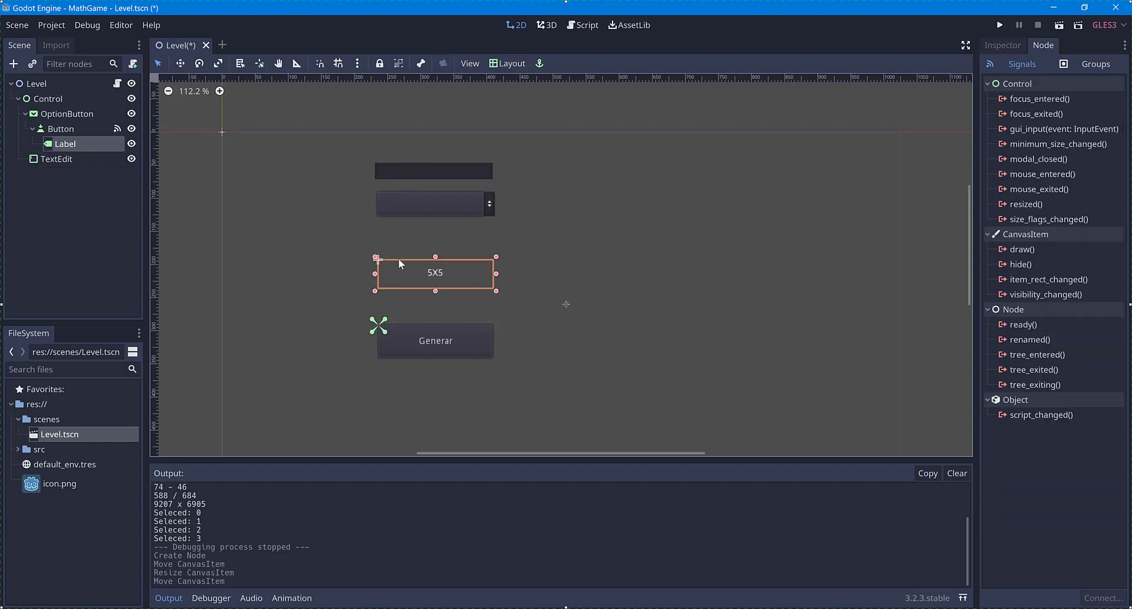
{"action": "key", "text": "ctrl+d"}
{"action": "key", "text": "w"}
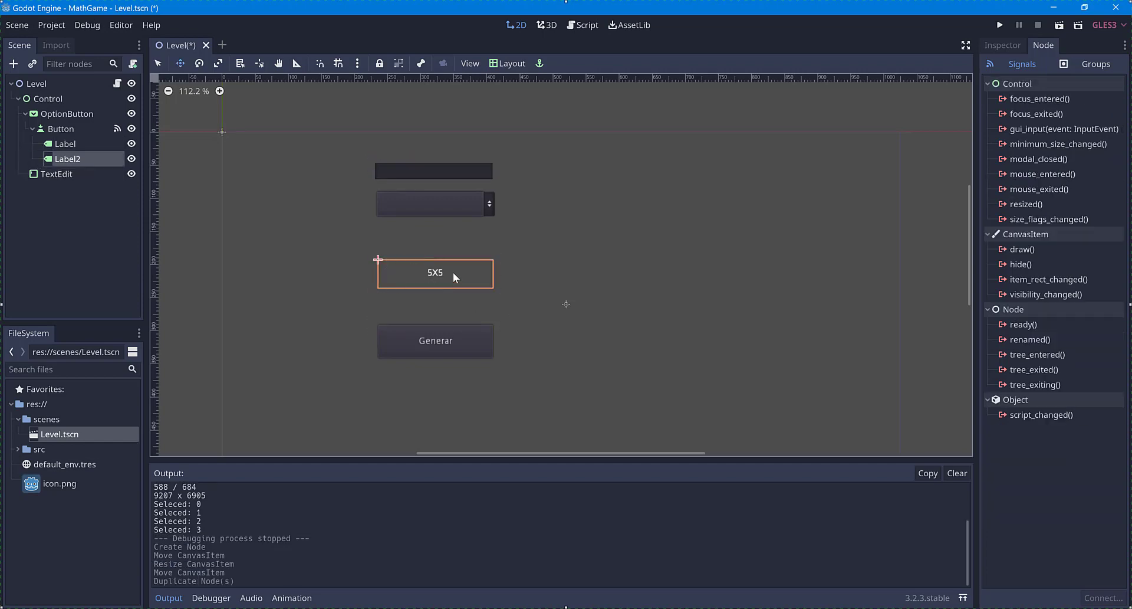
{"action": "left_click_drag", "start_coordinate": [435, 272], "coordinate": [431, 145]}
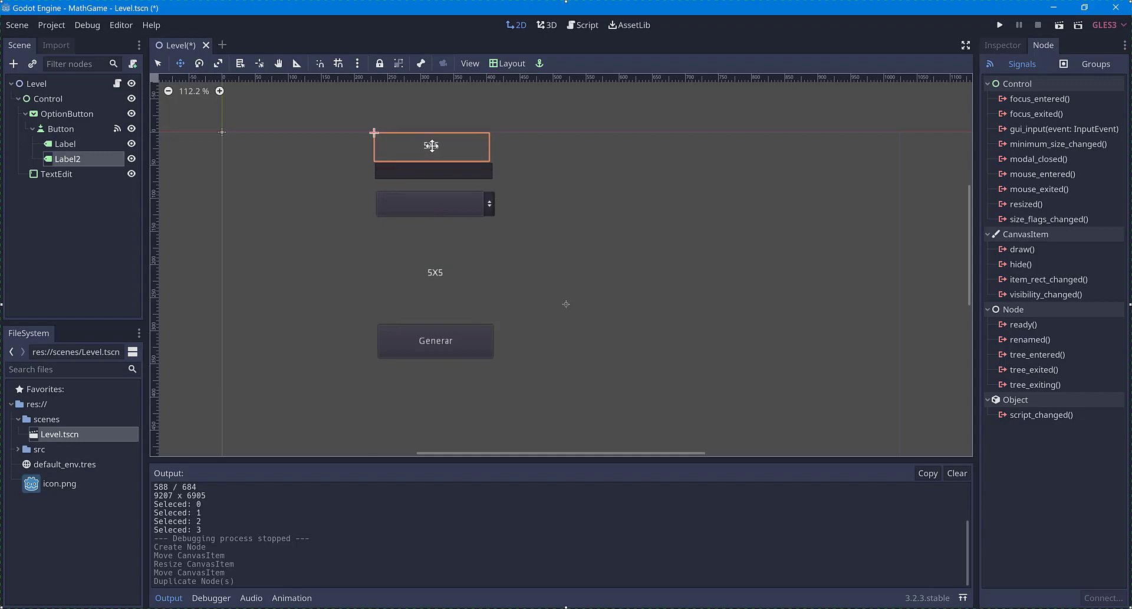
Change the copied label's text to 'Base' and shrink it to a small box
{"action": "left_click", "coordinate": [995, 46]}
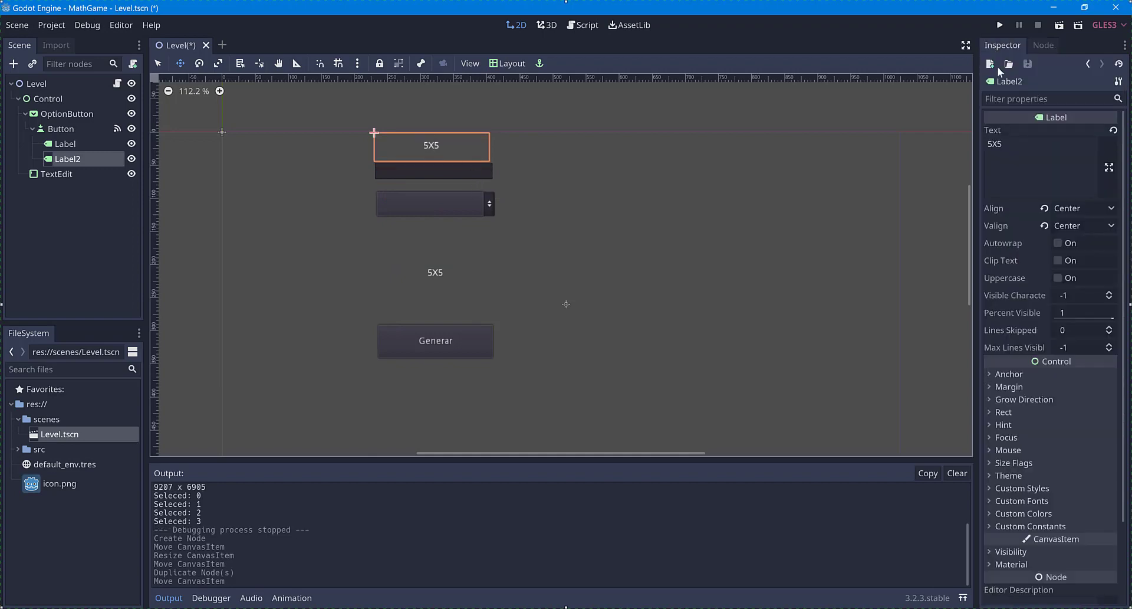
{"action": "double_click", "coordinate": [1030, 149]}
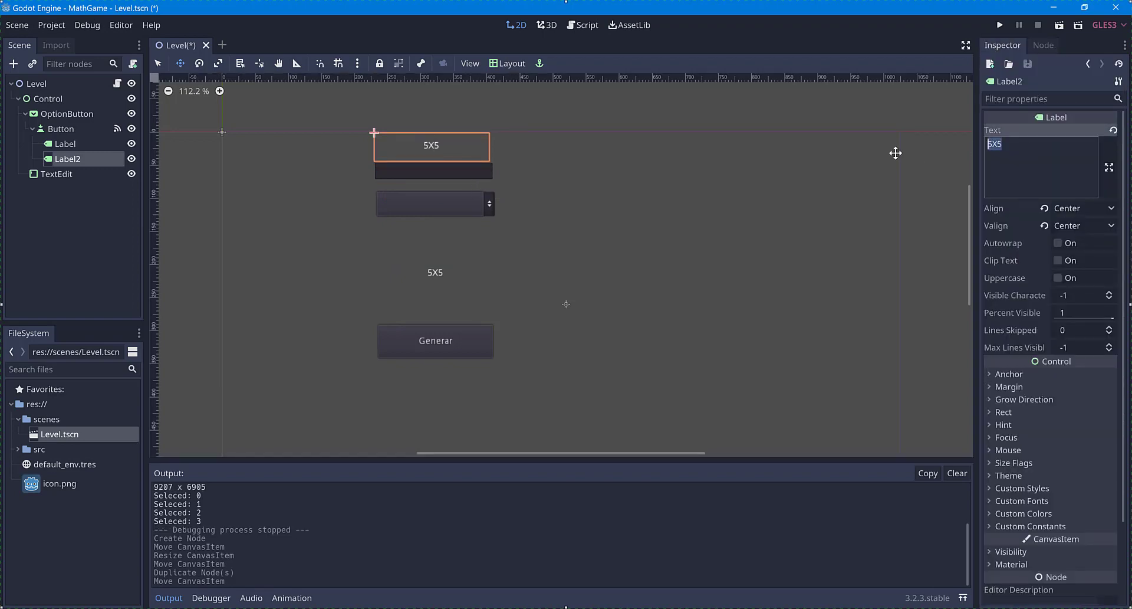
{"action": "type", "text": "Ba"}
{"action": "key", "text": "BackSpace"}
{"action": "key", "text": "BackSpace"}
{"action": "type", "text": "Ba"}
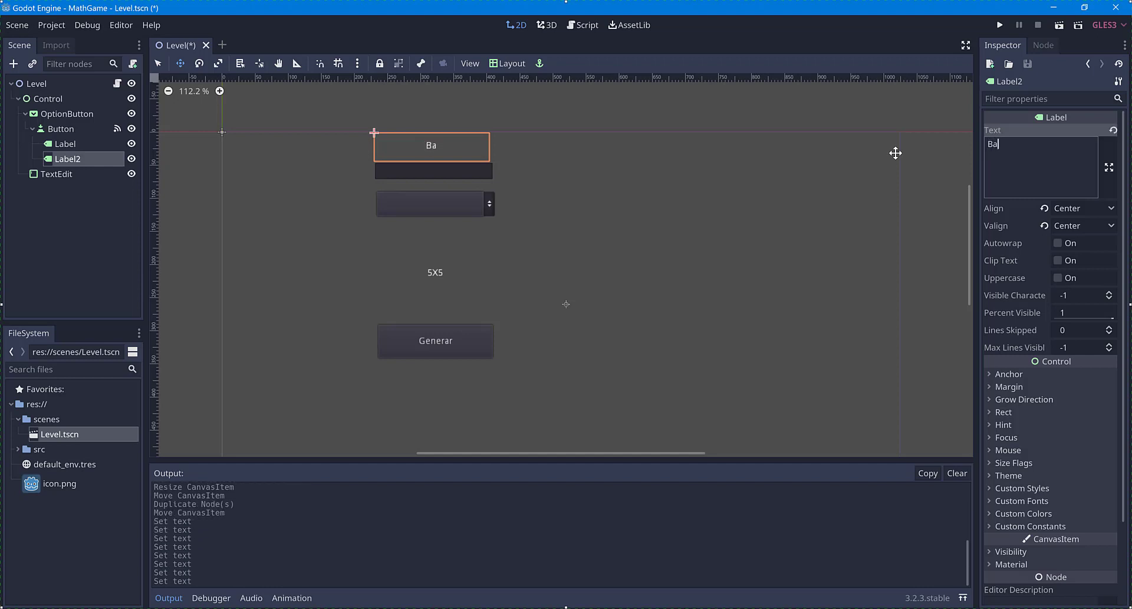
{"action": "type", "text": "se"}
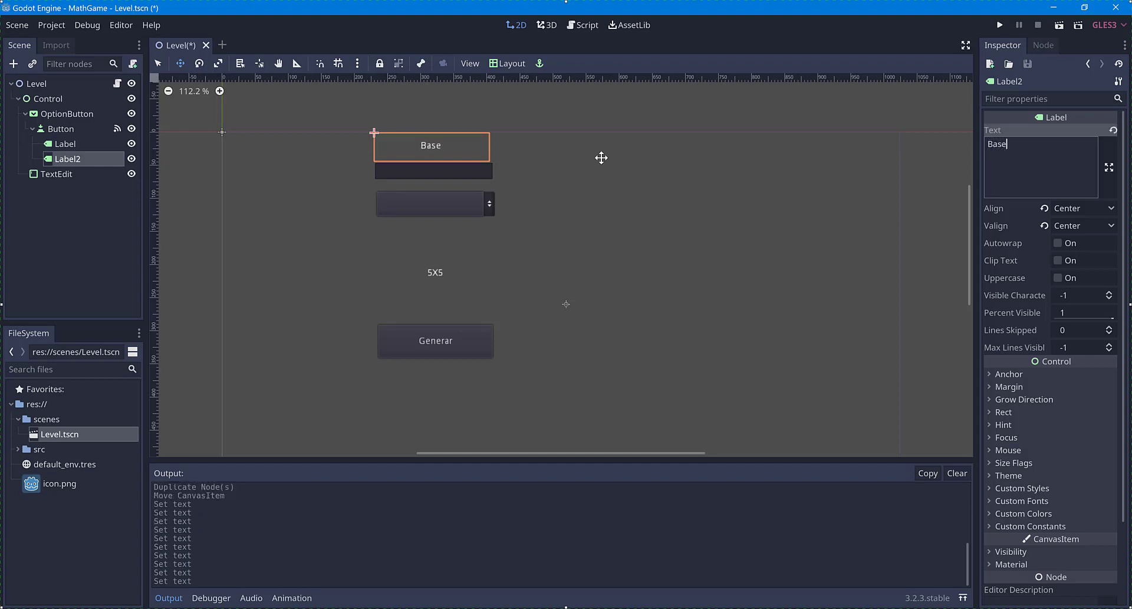
{"action": "left_click", "coordinate": [453, 146]}
{"action": "key", "text": "q"}
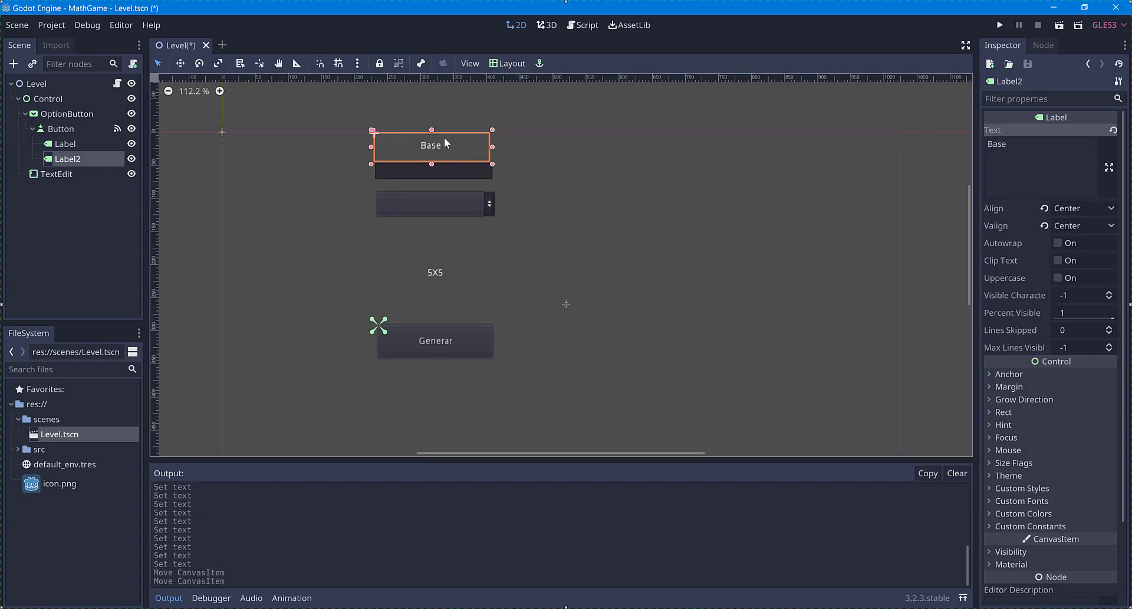
{"action": "mouse_move", "coordinate": [493, 130]}
{"action": "left_mouse_down"}
{"action": "mouse_move", "coordinate": [479, 144]}
{"action": "mouse_move", "coordinate": [357, 169]}
{"action": "left_mouse_up"}
Rename the caption to 'Cifras' so it labels the text input box
{"action": "left_click", "coordinate": [423, 172]}
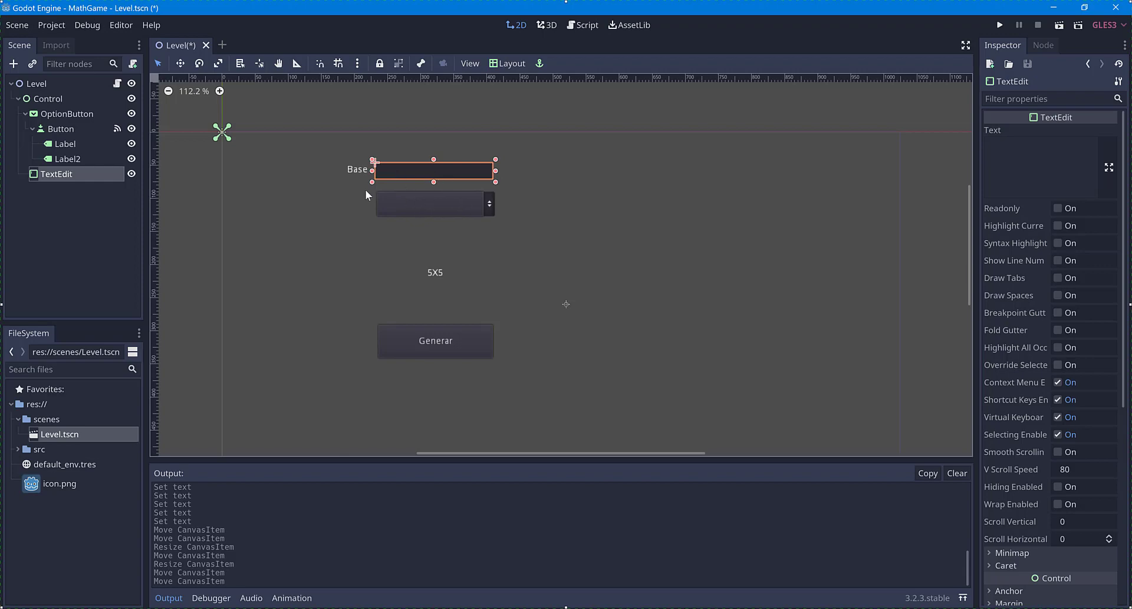
{"action": "left_click", "coordinate": [359, 171]}
{"action": "double_click", "coordinate": [1046, 143]}
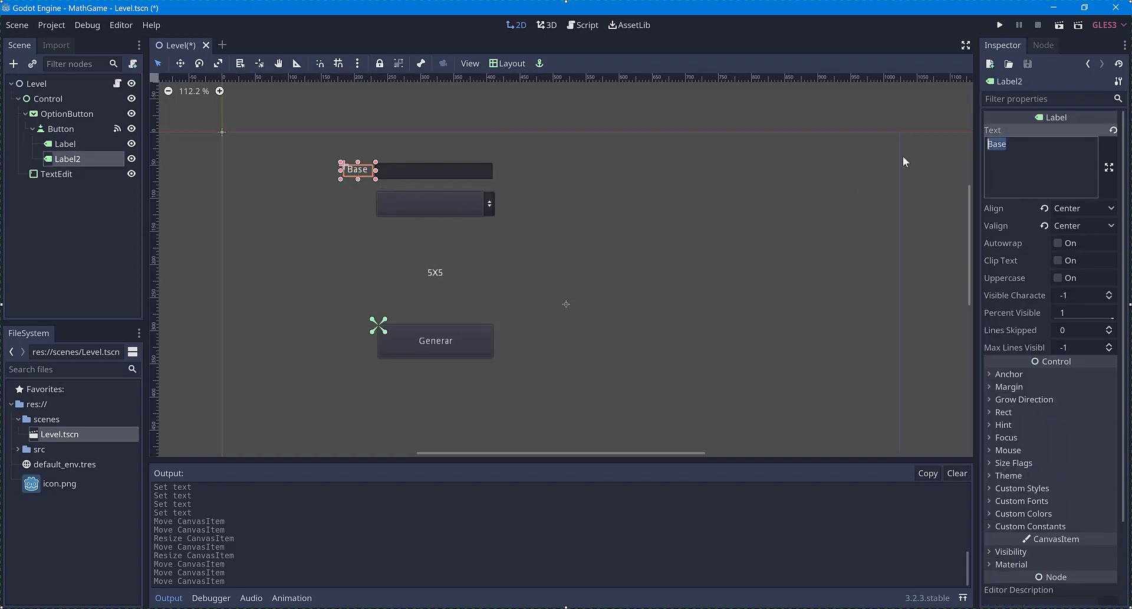
{"action": "type", "text": "Cifras"}
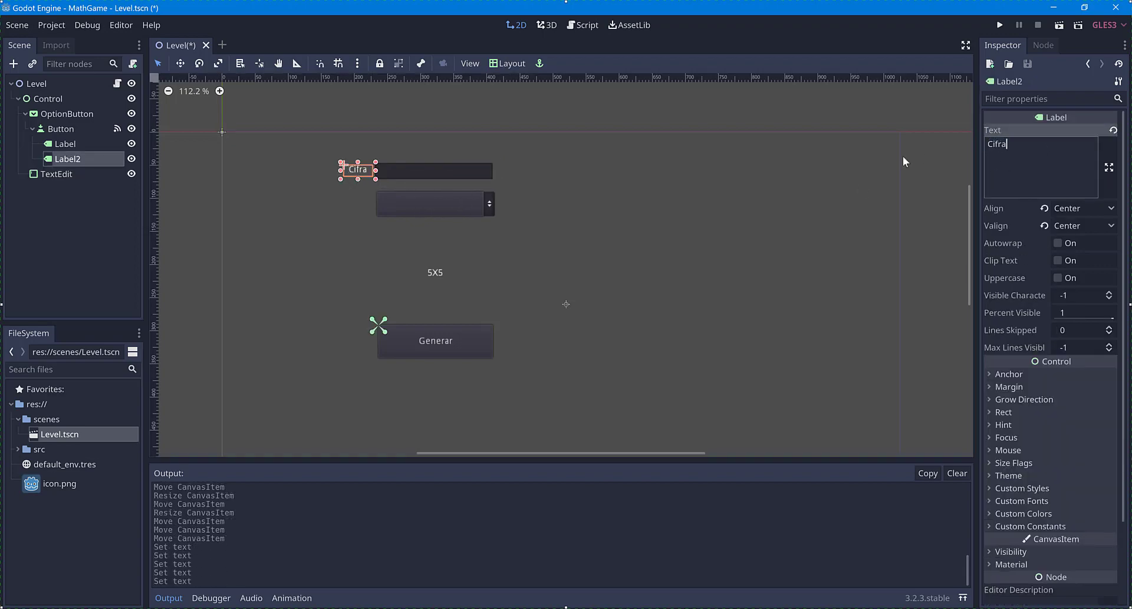
{"action": "left_click", "coordinate": [476, 177]}
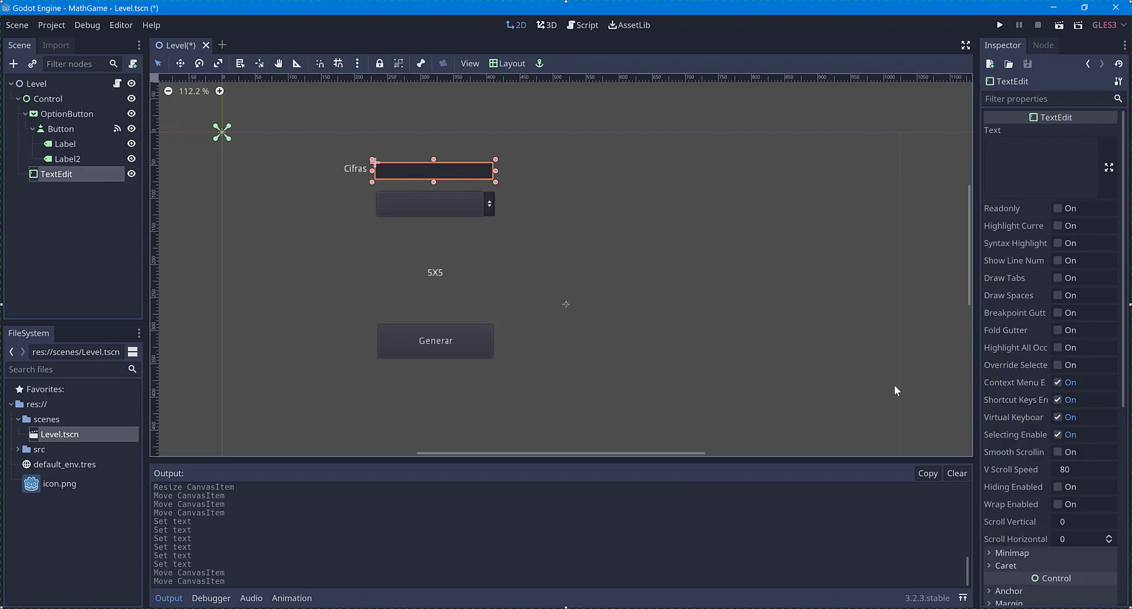
{"action": "left_click", "coordinate": [439, 351]}
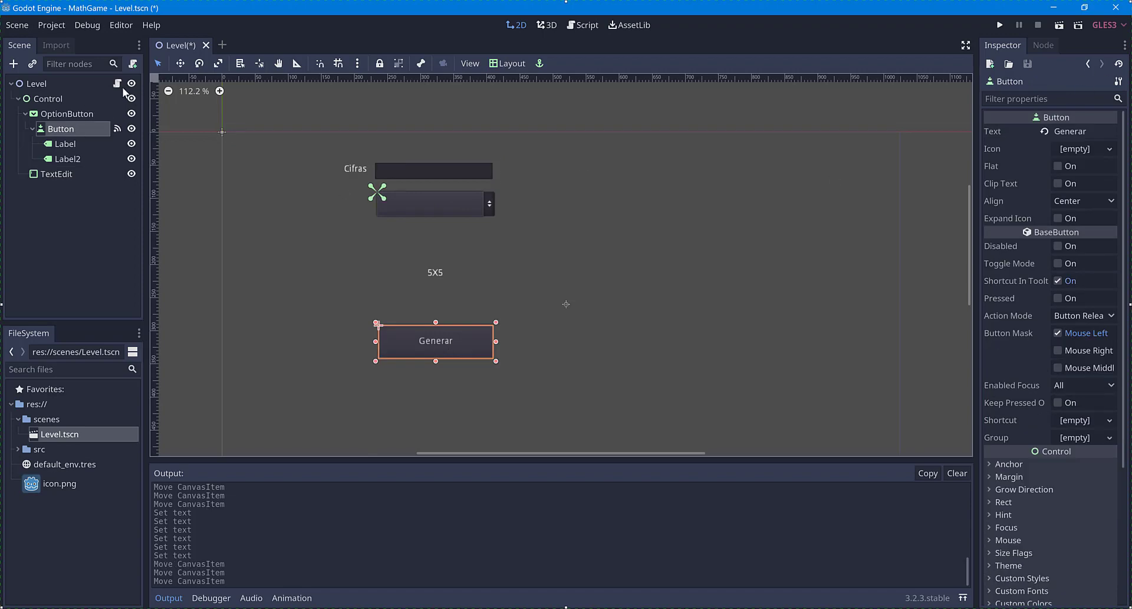
Add 'var c = $Control/TextEdit.text' on line 40 and check the text property's documentation
{"action": "left_click", "coordinate": [117, 83]}
{"action": "scroll", "coordinate": [468, 405], "scroll_direction": "down", "scroll_amount": 2}
{"action": "scroll", "coordinate": [467, 405], "scroll_direction": "down", "scroll_amount": 4}
{"action": "left_click", "coordinate": [468, 330]}
{"action": "type", "text": "v"}
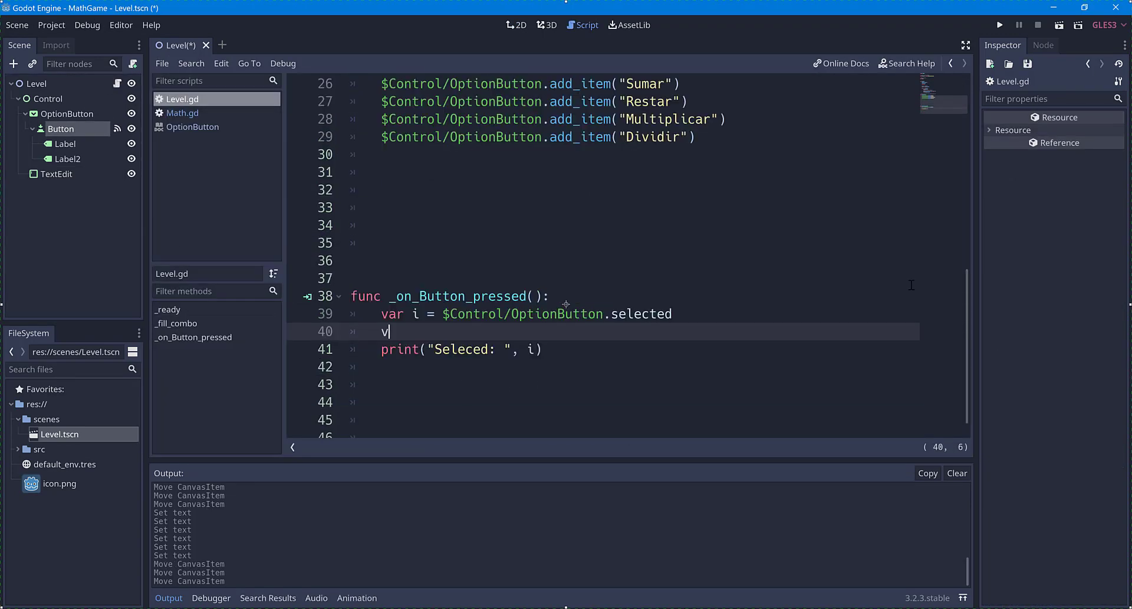
{"action": "type", "text": "ar c"}
{"action": "type", "text": " ="}
{"action": "type", "text": " $"}
{"action": "key", "text": "Down"}
{"action": "key", "text": "Down"}
{"action": "key", "text": "Down"}
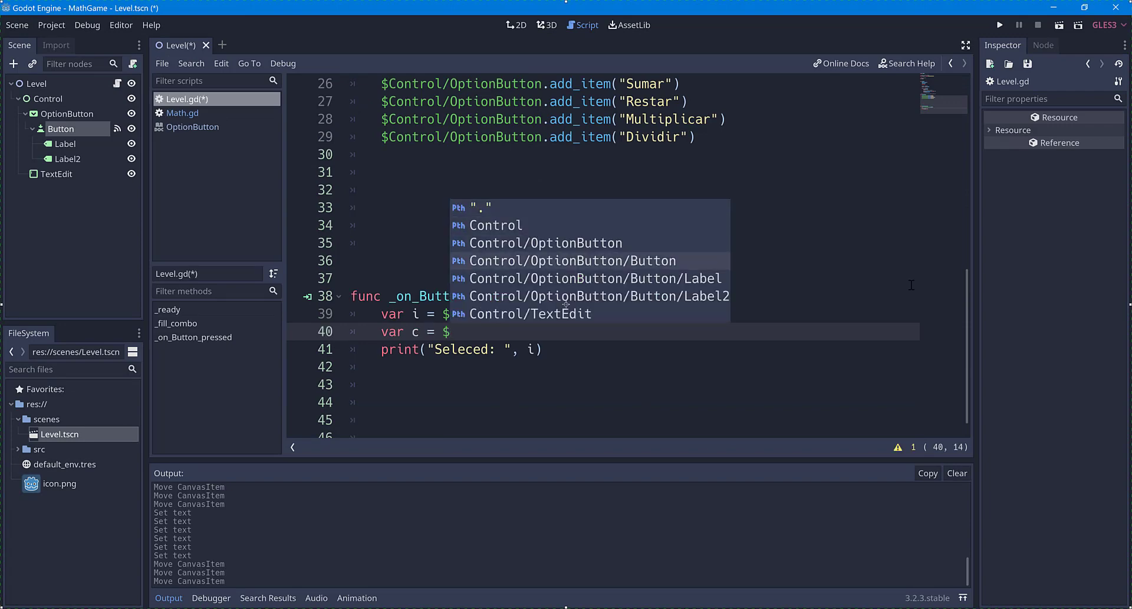
{"action": "key", "text": "Down"}
{"action": "key", "text": "Down"}
{"action": "key", "text": "Down"}
{"action": "key", "text": "Return"}
{"action": "type", "text": "."}
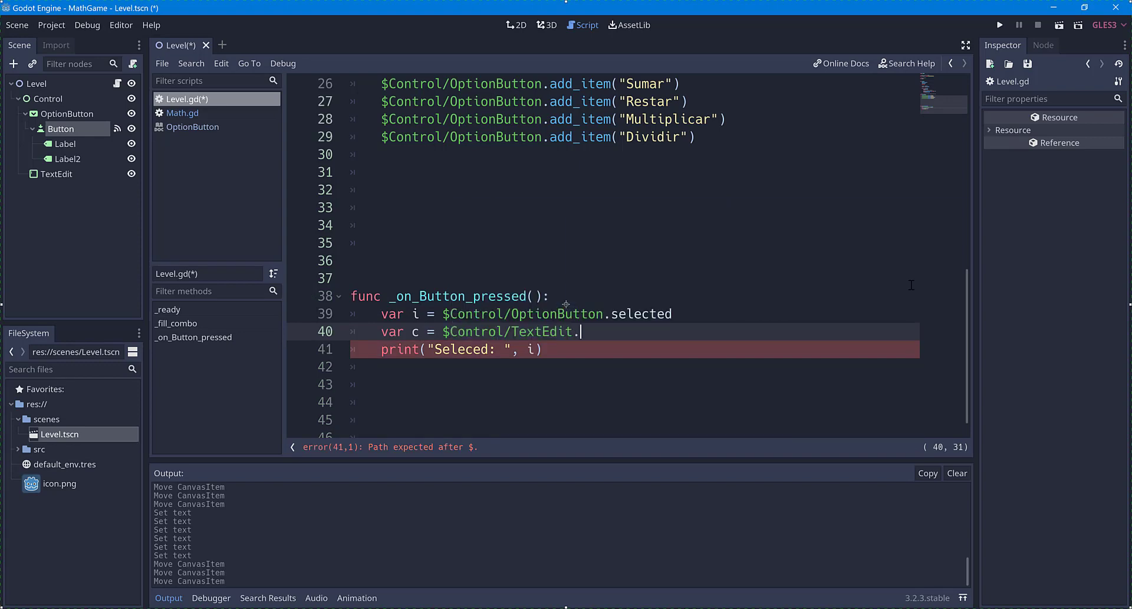
{"action": "type", "text": "tex"}
{"action": "key", "text": "Return"}
{"action": "key", "text": "Left"}
{"action": "key", "text": "Left"}
{"action": "key", "text": "Left"}
{"action": "key", "text": "Left"}
{"action": "key", "text": "Left"}
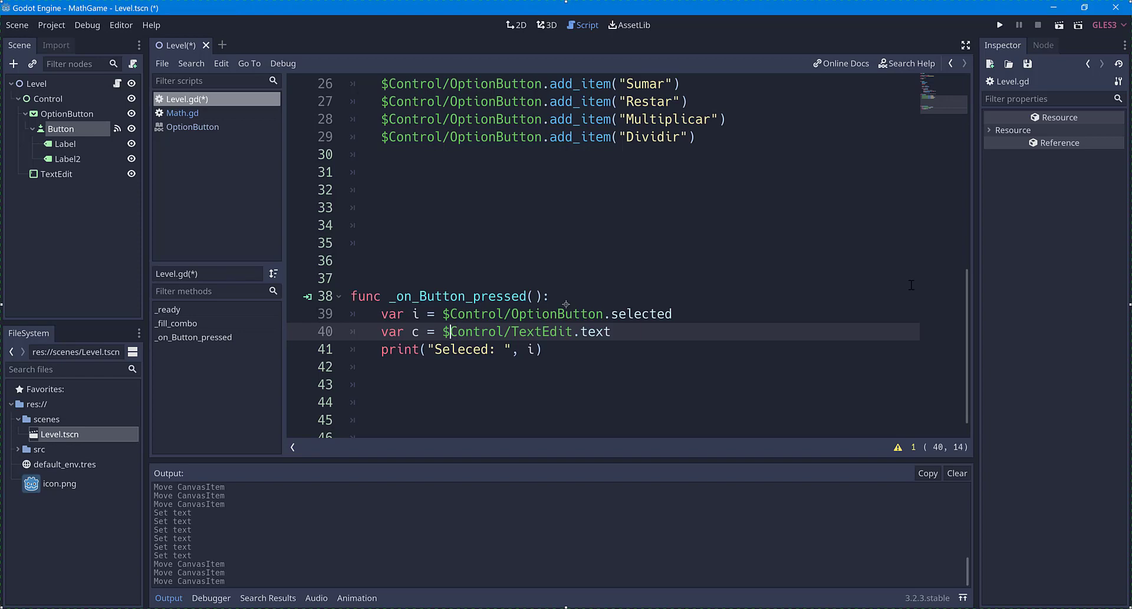
{"action": "left_click", "coordinate": [592, 331], "text": "ctrl"}
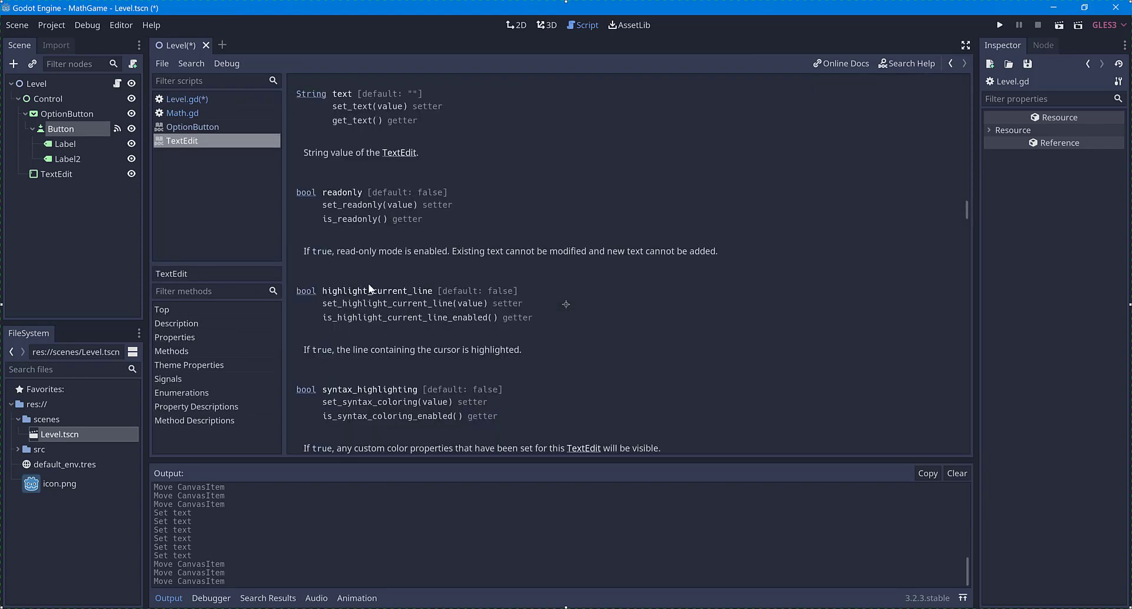
{"action": "left_click", "coordinate": [184, 100]}
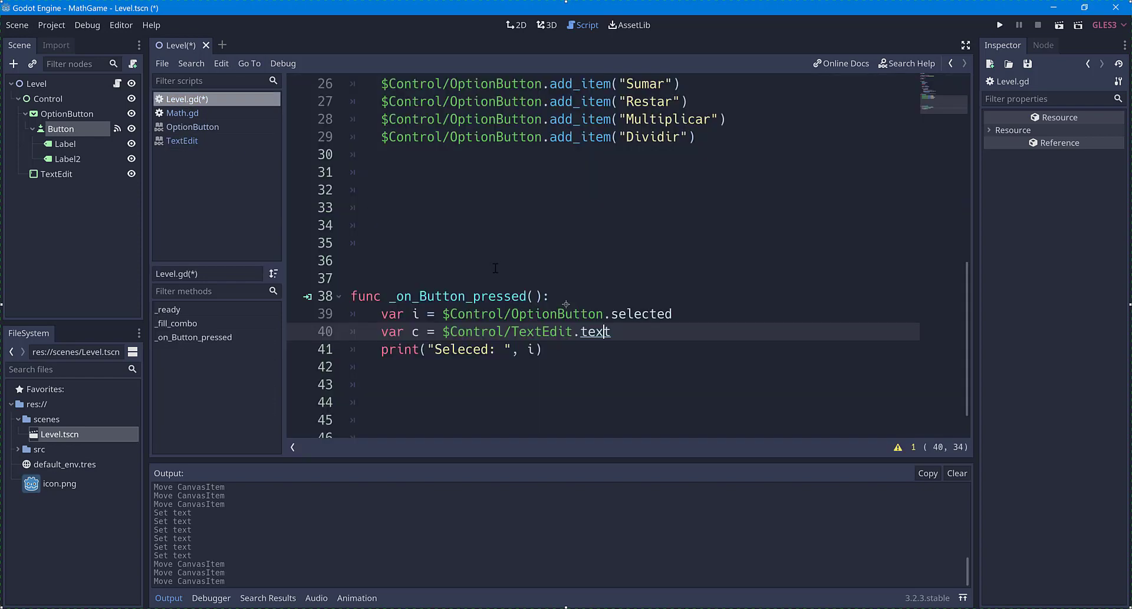
Wrap the TextEdit value in int() and append "Cifras: ", c to the print call
{"action": "left_click", "coordinate": [443, 331]}
{"action": "type", "text": "int("}
{"action": "key", "text": "End"}
{"action": "type", "text": ")"}
{"action": "left_click", "coordinate": [533, 349]}
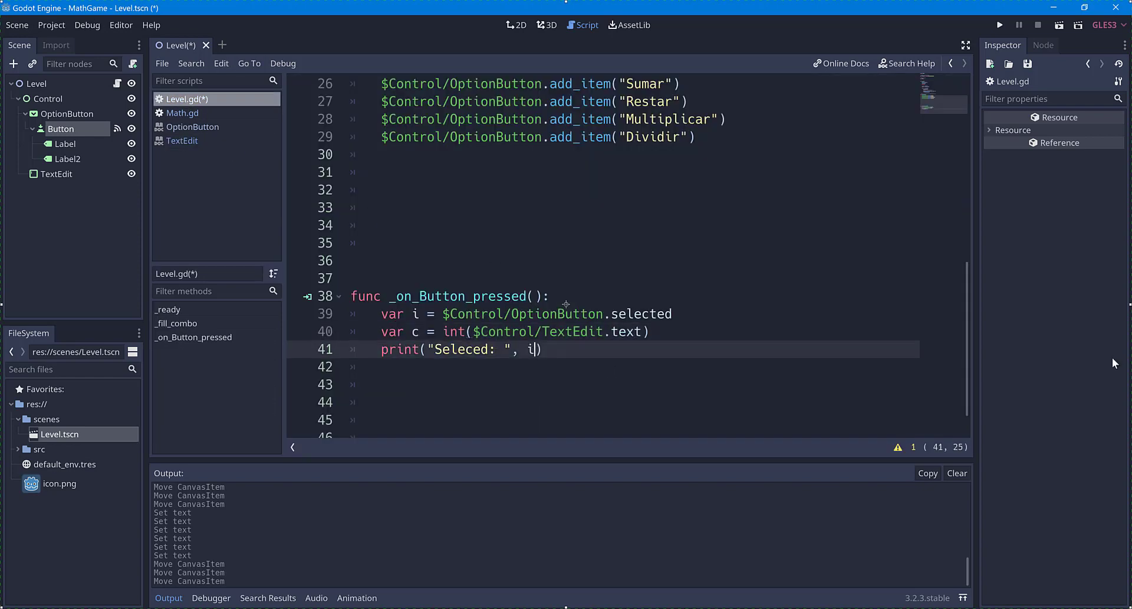
{"action": "type", "text": ", \""}
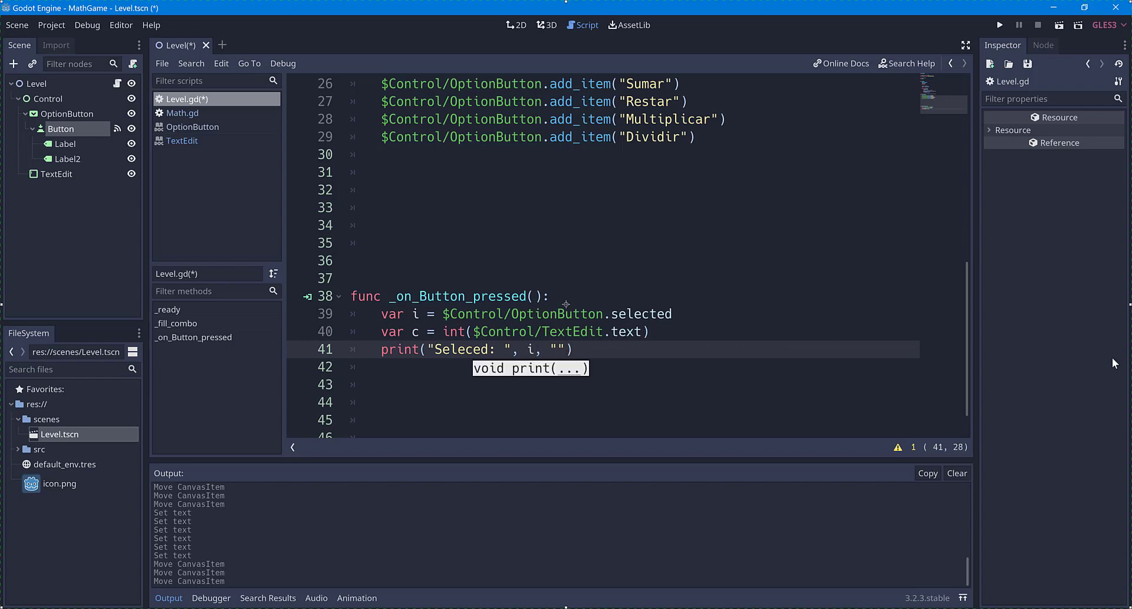
{"action": "type", "text": "Cifras: "}
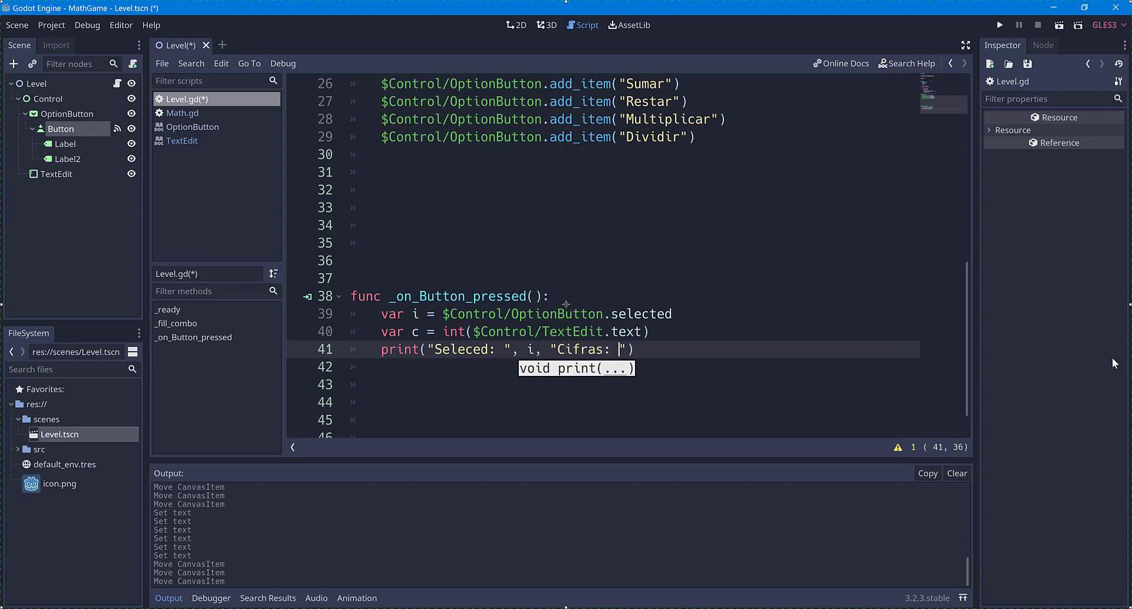
{"action": "type", "text": "\", c"}
Run the scene, enter 2 digits, choose Restar, press Generar, then stop the game
{"action": "key", "text": "Down"}
{"action": "key", "text": "Down"}
{"action": "left_click", "coordinate": [1061, 30]}
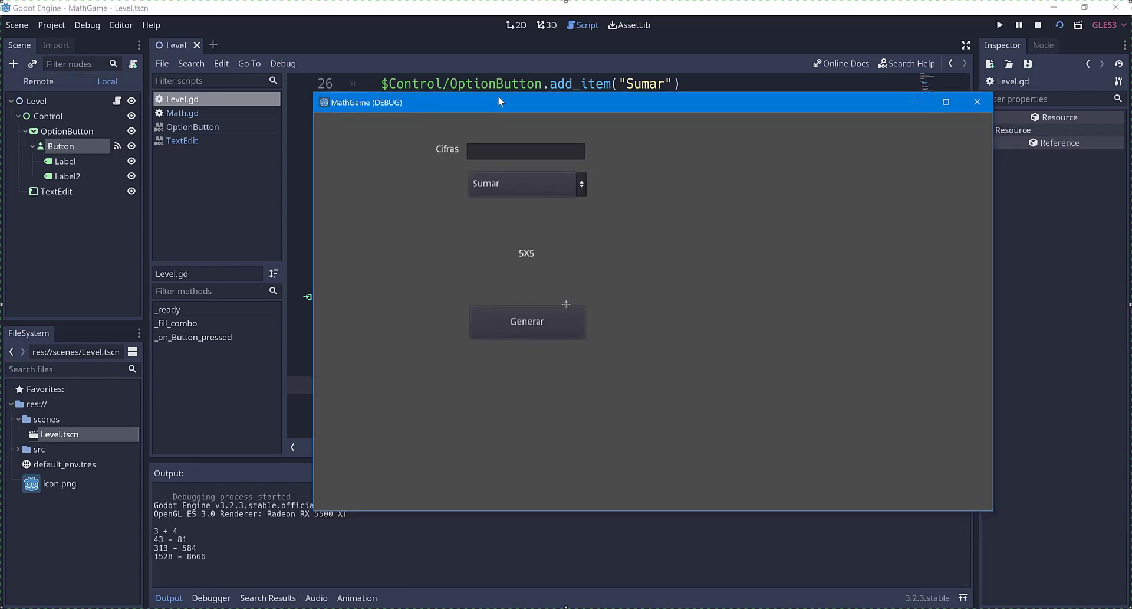
{"action": "left_click_drag", "start_coordinate": [498, 101], "coordinate": [486, 92]}
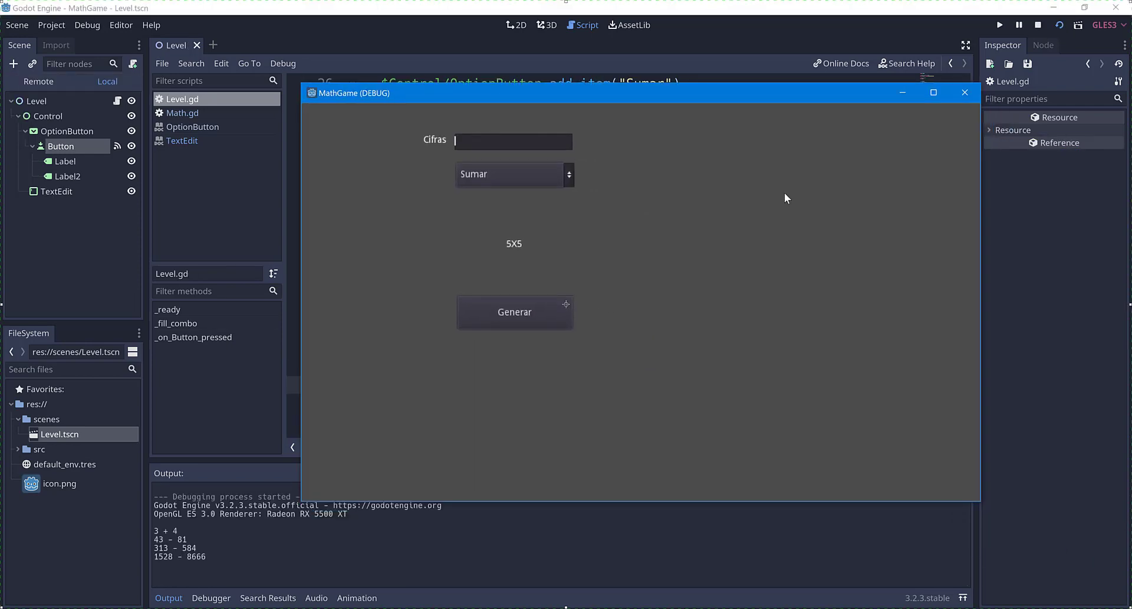
{"action": "type", "text": "2"}
{"action": "left_click", "coordinate": [505, 175]}
{"action": "left_click", "coordinate": [494, 205]}
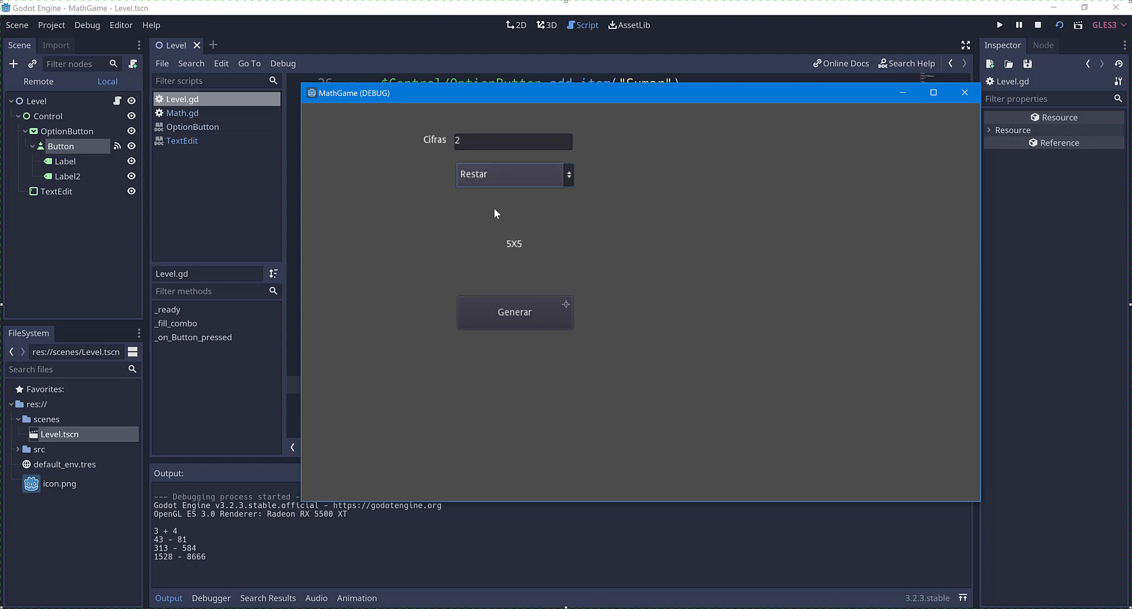
{"action": "left_click", "coordinate": [515, 314]}
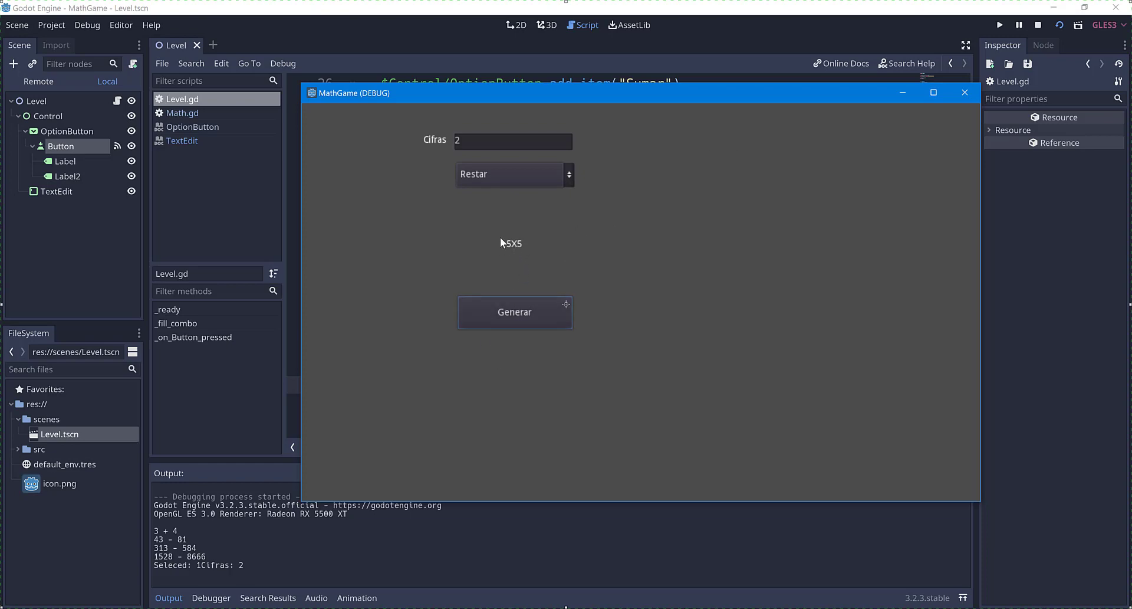
{"action": "left_click", "coordinate": [964, 94]}
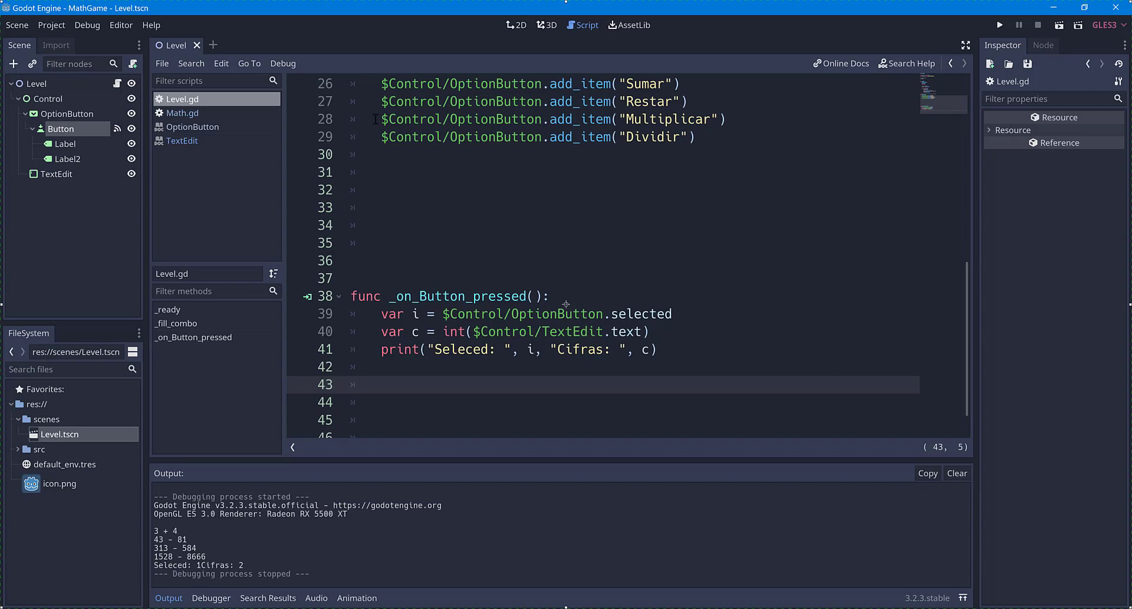
Replace the handler's print line with MathObj.Reset() taken from _ready
{"action": "left_click", "coordinate": [229, 112]}
{"action": "scroll", "coordinate": [486, 331], "scroll_direction": "down", "scroll_amount": 12}
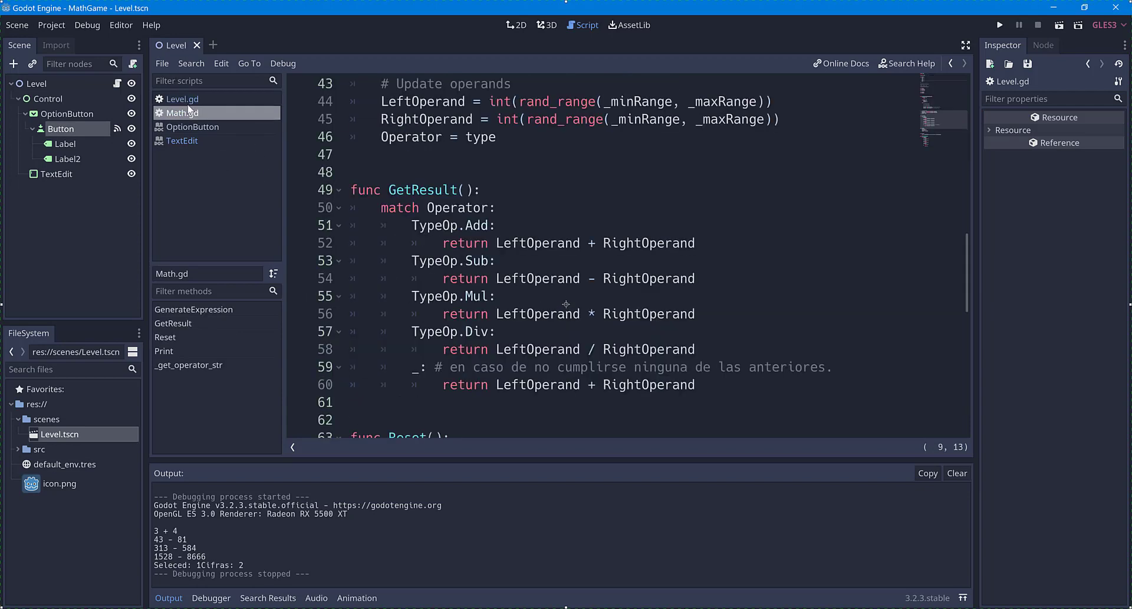
{"action": "left_click", "coordinate": [182, 99]}
{"action": "scroll", "coordinate": [375, 317], "scroll_direction": "down", "scroll_amount": 1}
{"action": "left_click_drag", "start_coordinate": [375, 317], "coordinate": [661, 314]}
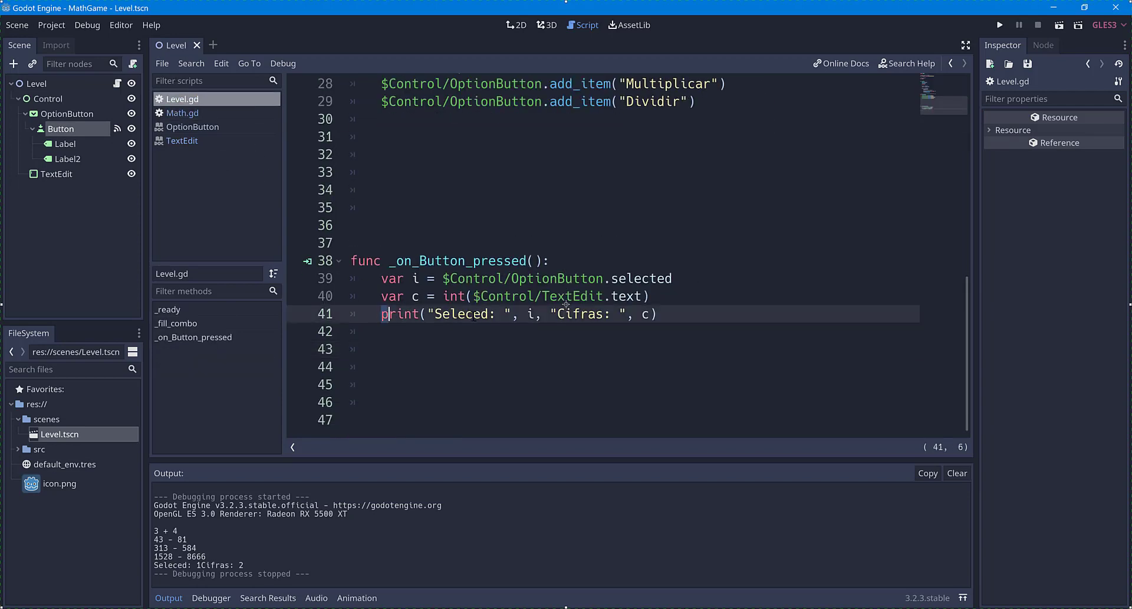
{"action": "scroll", "coordinate": [654, 251], "scroll_direction": "up", "scroll_amount": 6}
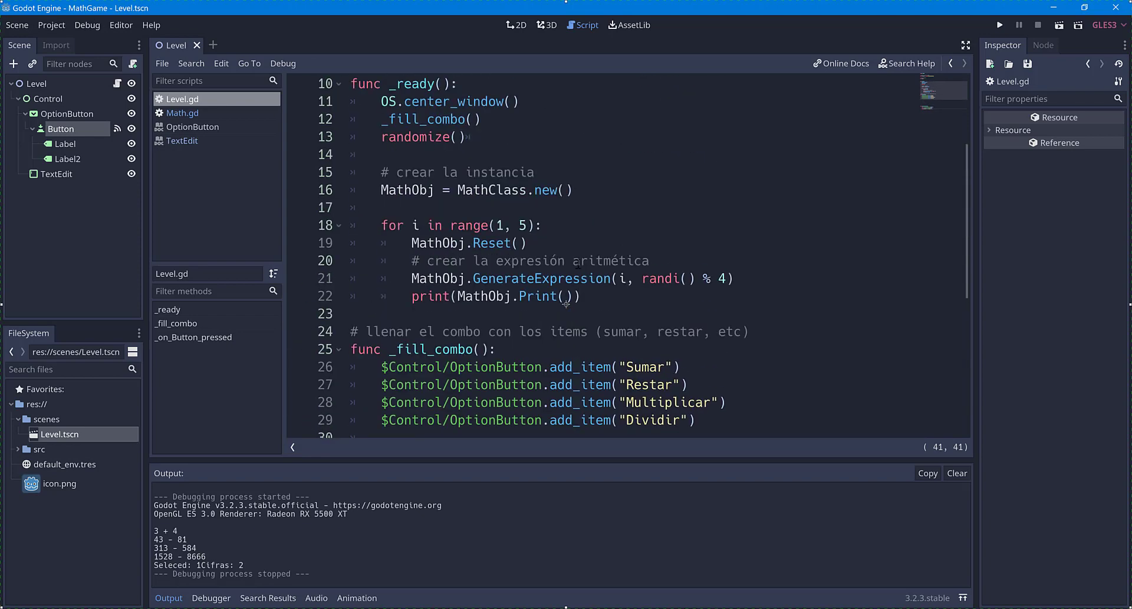
{"action": "scroll", "coordinate": [598, 353], "scroll_direction": "up", "scroll_amount": 1}
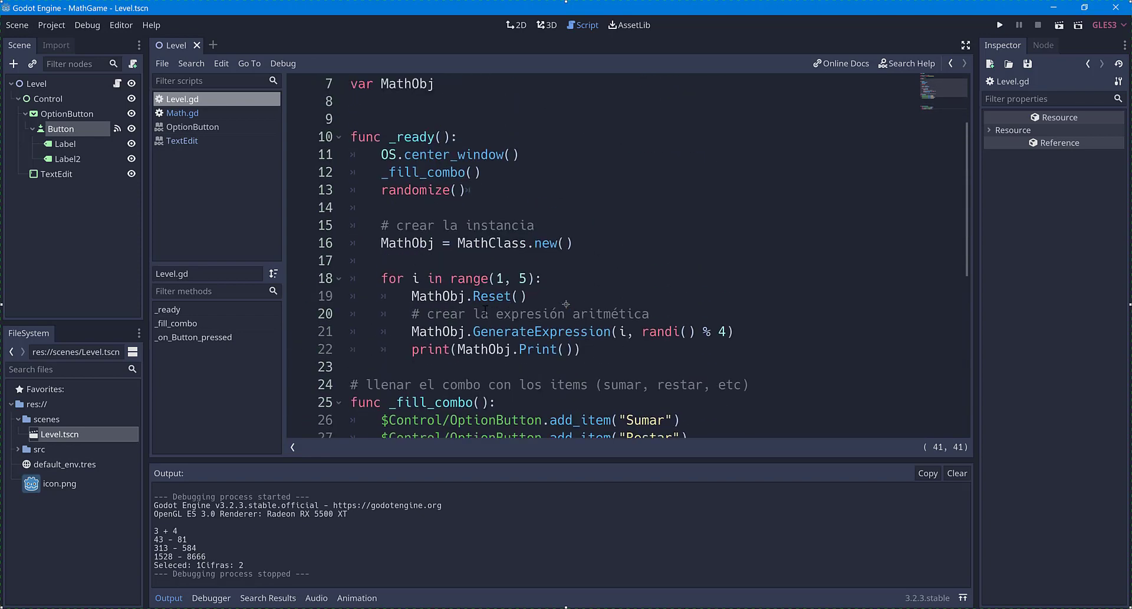
{"action": "left_click_drag", "start_coordinate": [411, 295], "coordinate": [528, 295]}
{"action": "key", "text": "ctrl+c"}
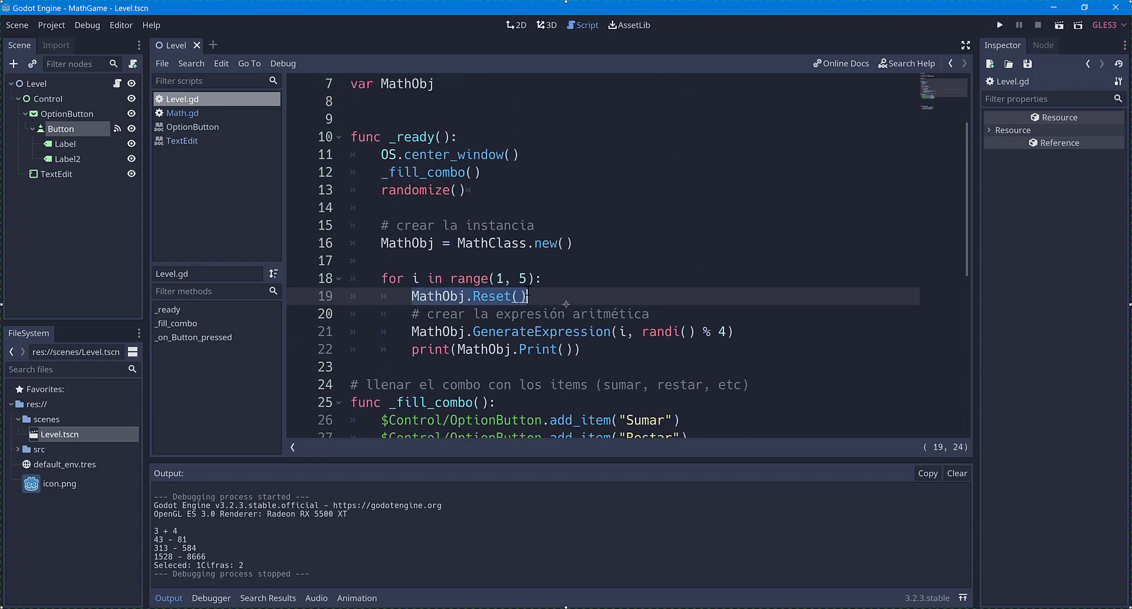
{"action": "scroll", "coordinate": [563, 298], "scroll_direction": "down", "scroll_amount": 4}
{"action": "scroll", "coordinate": [453, 337], "scroll_direction": "down", "scroll_amount": 3}
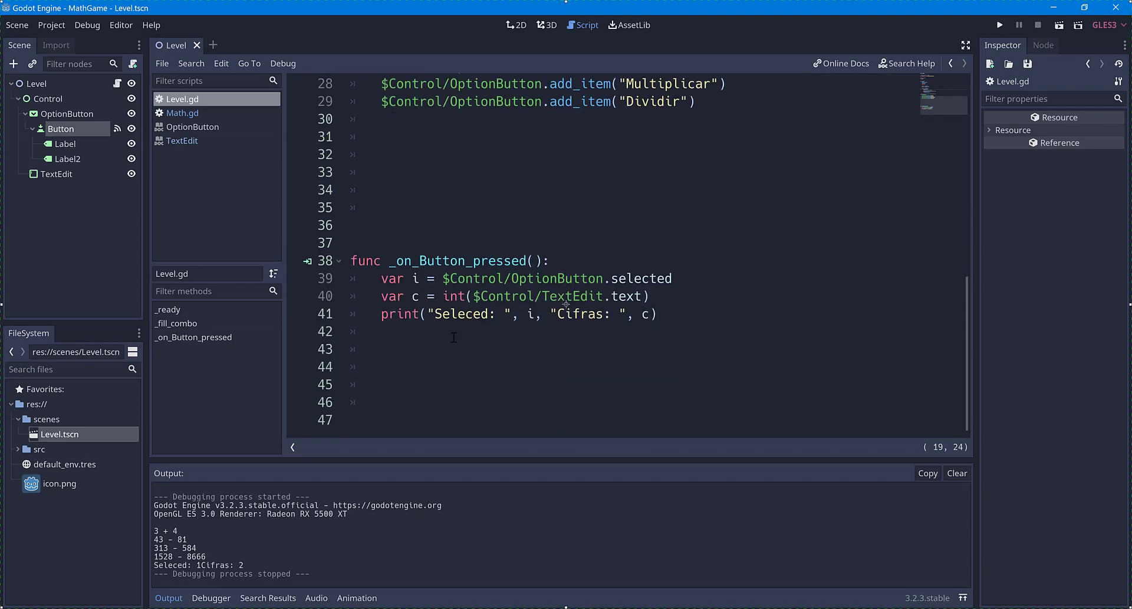
{"action": "left_click_drag", "start_coordinate": [382, 314], "coordinate": [658, 314]}
{"action": "key", "text": "ctrl+v"}
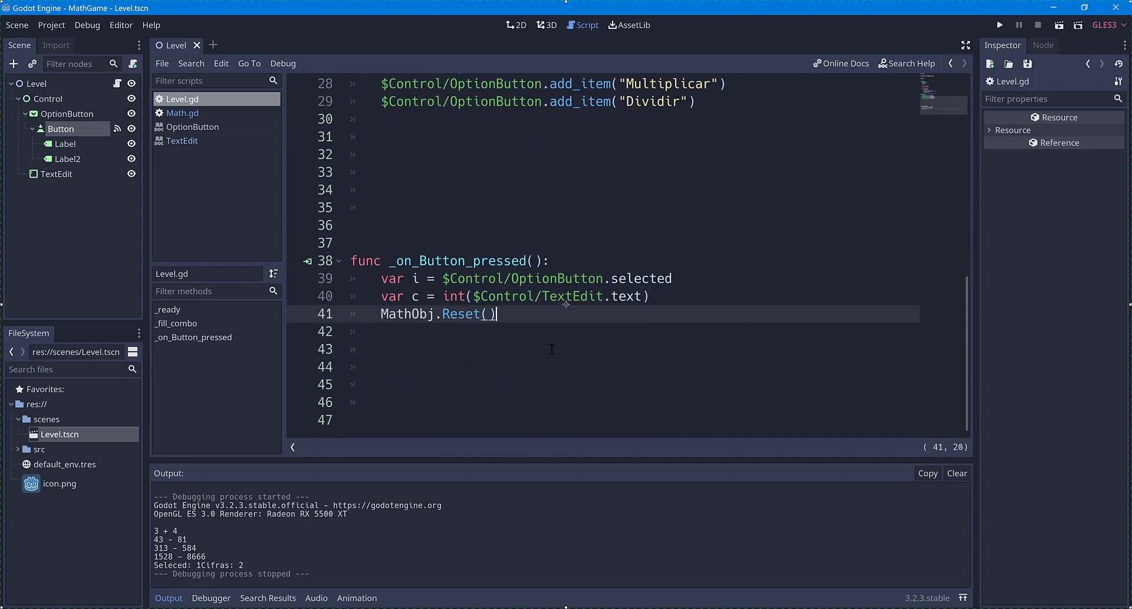
Copy the GenerateExpression(i, randi() % 4) call from line 21 onto line 42
{"action": "scroll", "coordinate": [585, 316], "scroll_direction": "up", "scroll_amount": 2}
{"action": "scroll", "coordinate": [586, 316], "scroll_direction": "up", "scroll_amount": 4}
{"action": "scroll", "coordinate": [586, 315], "scroll_direction": "up", "scroll_amount": 1}
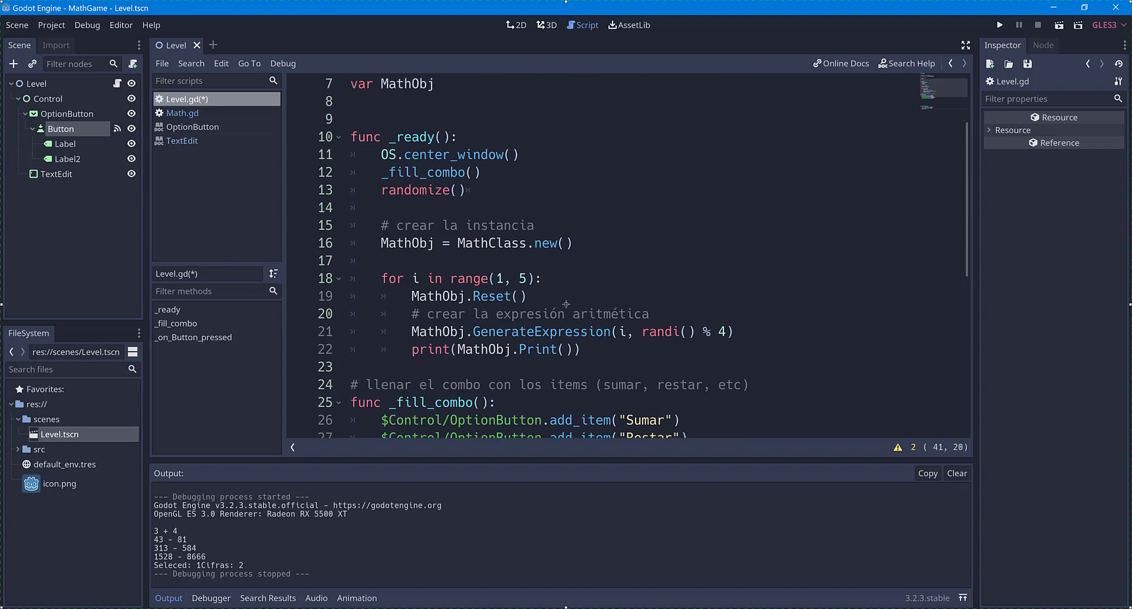
{"action": "left_click_drag", "start_coordinate": [411, 331], "coordinate": [734, 331]}
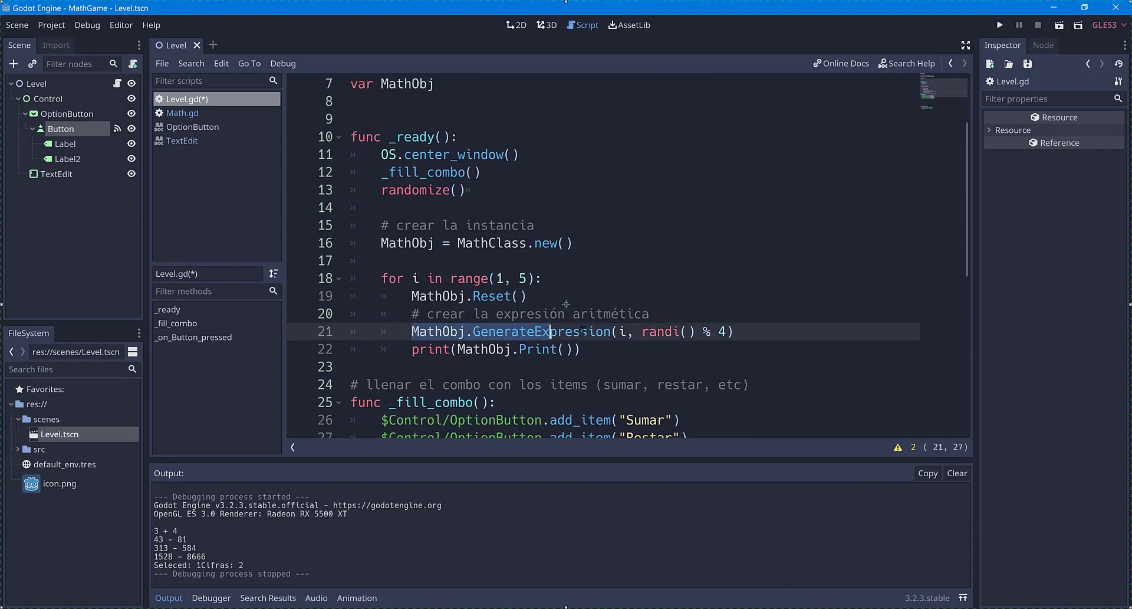
{"action": "key", "text": "ctrl+c"}
{"action": "scroll", "coordinate": [649, 330], "scroll_direction": "down", "scroll_amount": 7}
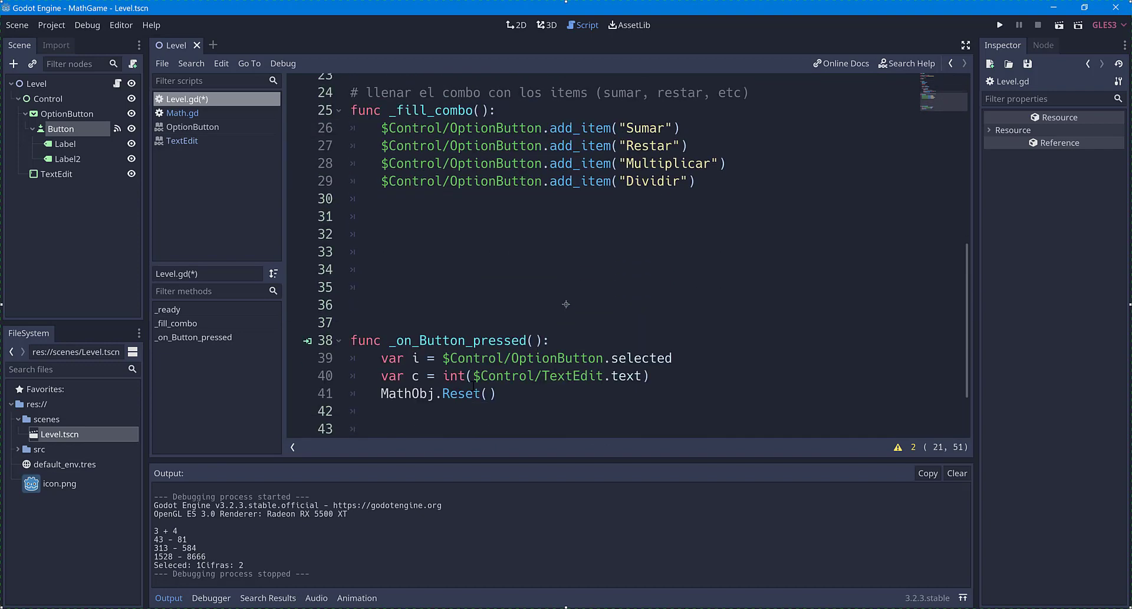
{"action": "left_click", "coordinate": [525, 334]}
{"action": "key", "text": "ctrl+v"}
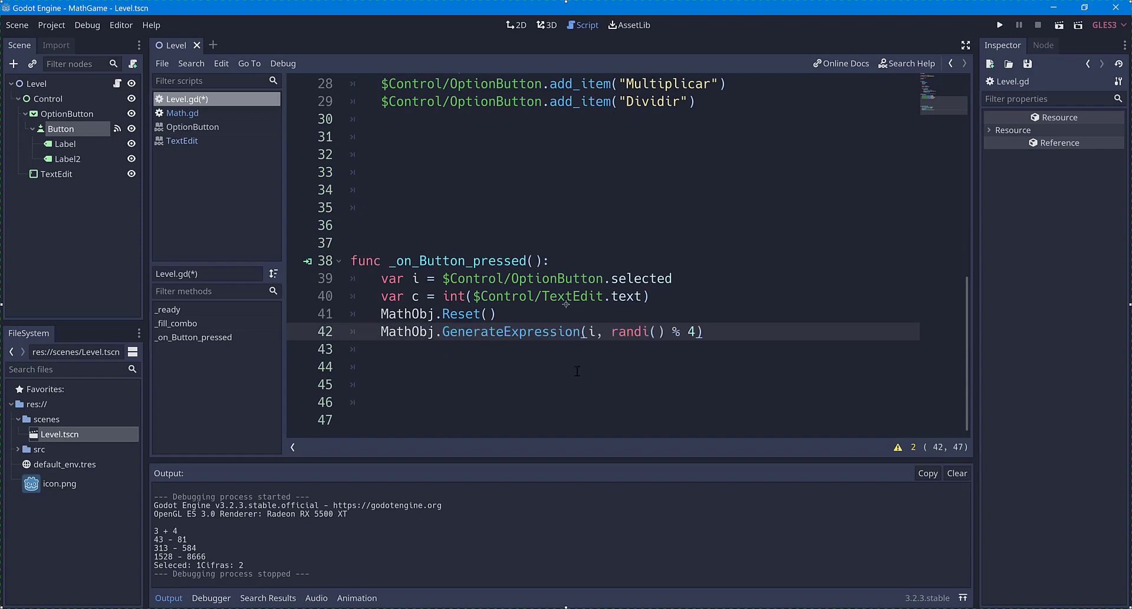
Change the first GenerateExpression argument on line 42 from i to c
{"action": "left_click", "coordinate": [416, 278]}
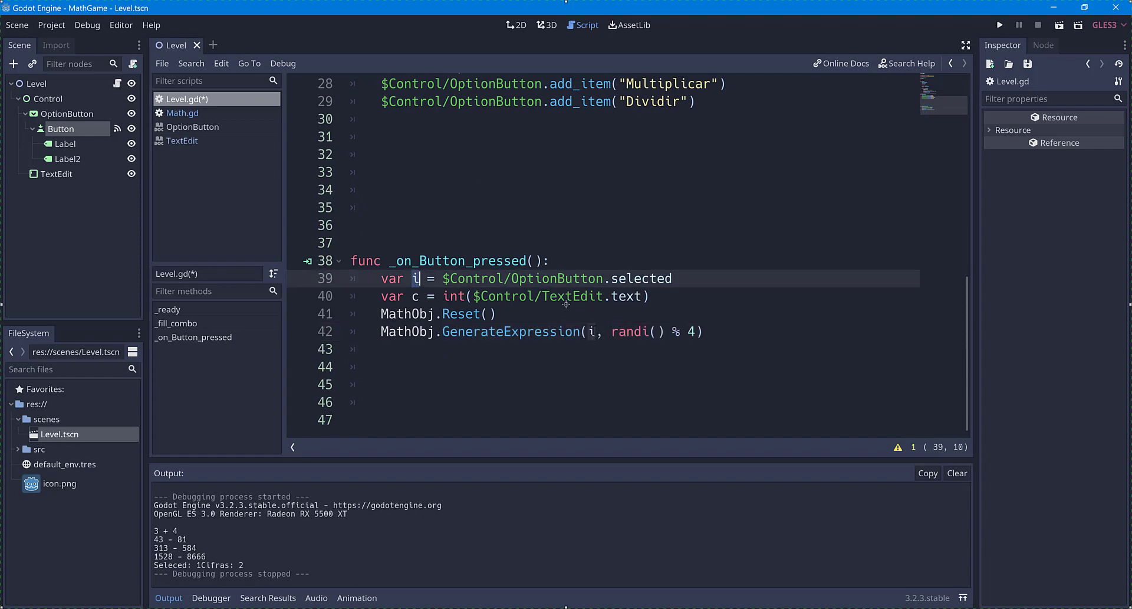
{"action": "left_click", "coordinate": [593, 332]}
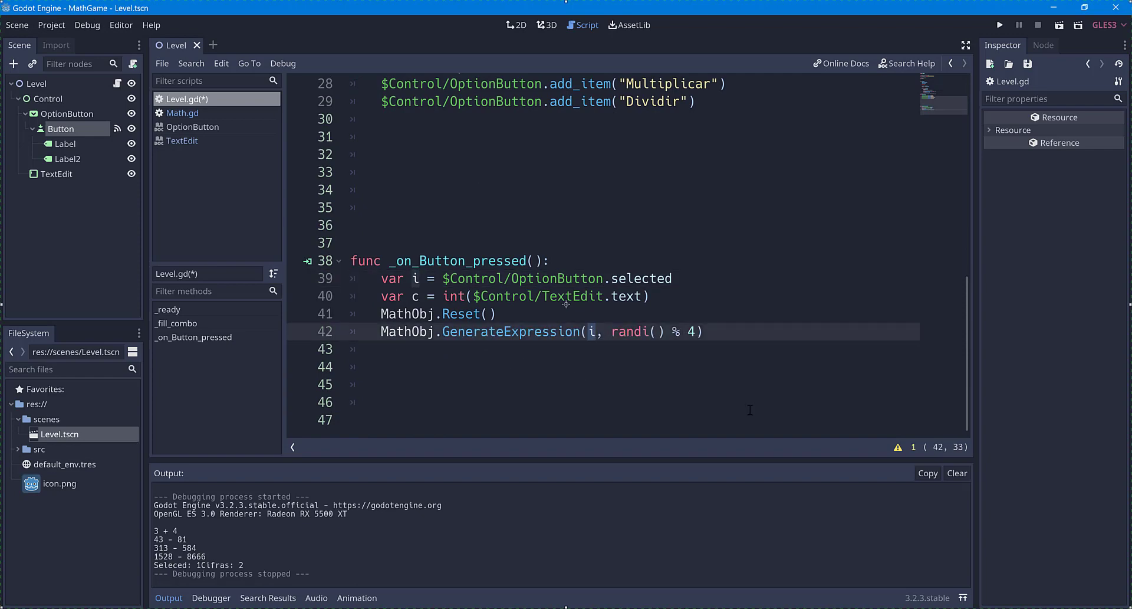
{"action": "key", "text": "BackSpace"}
{"action": "type", "text": "c"}
{"action": "key", "text": "Up"}
{"action": "key", "text": "Up"}
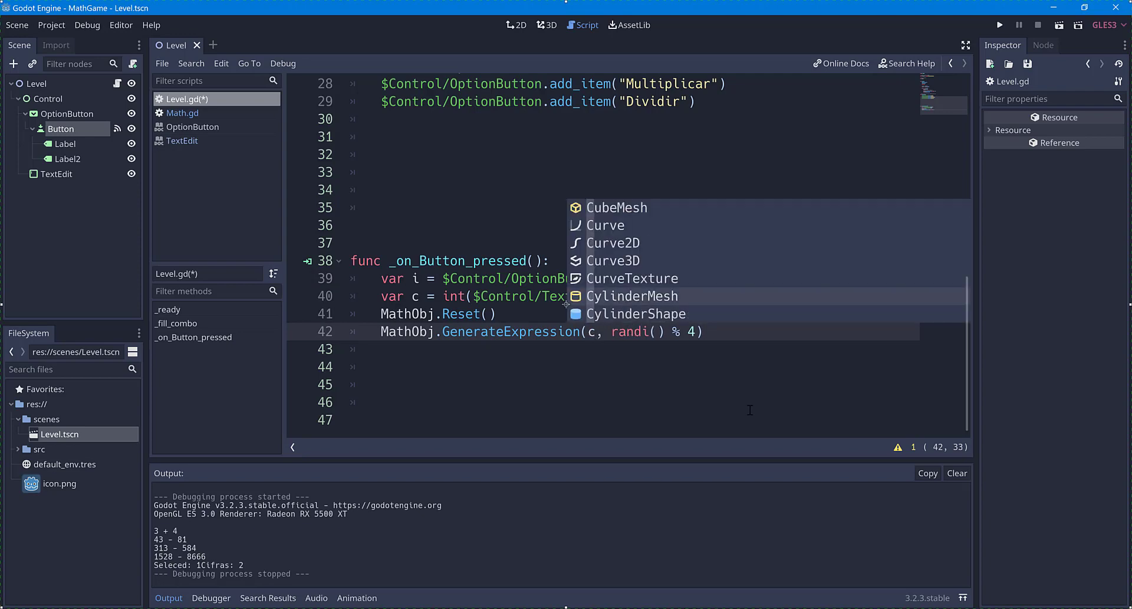
{"action": "key", "text": "Escape"}
{"action": "key", "text": "Up"}
{"action": "key", "text": "Up"}
{"action": "key", "text": "ctrl+Left"}
{"action": "key", "text": "ctrl+Left"}
{"action": "key", "text": "ctrl+Left"}
Rename the variables to index and cifras, and pass cifras as GenerateExpression's first argument
{"action": "key", "text": "Up"}
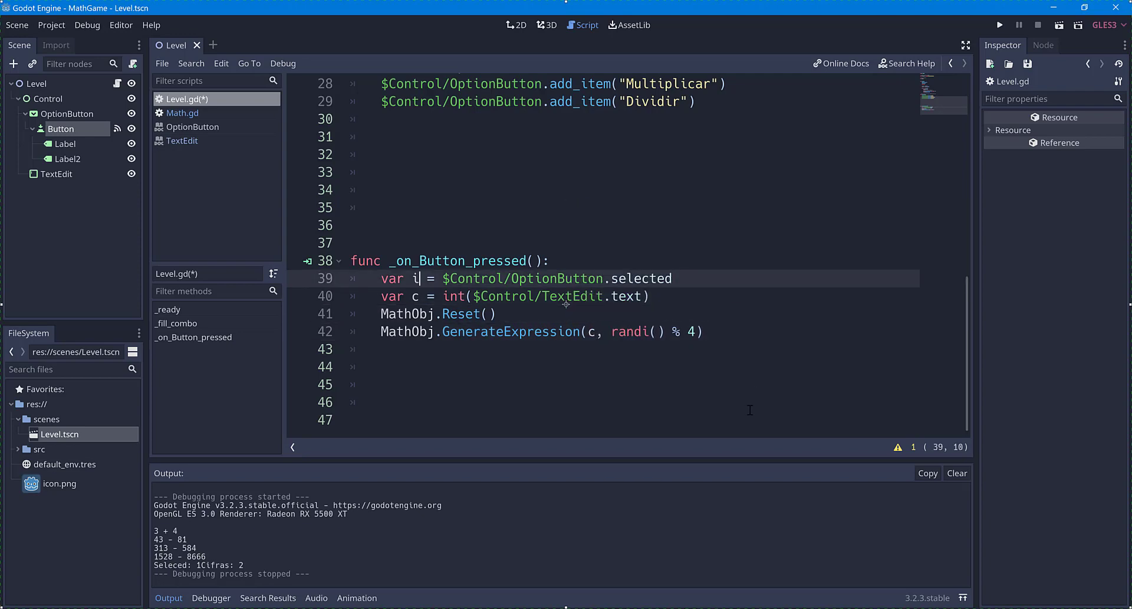
{"action": "type", "text": "ndex"}
{"action": "key", "text": "Down"}
{"action": "key", "text": "Left"}
{"action": "key", "text": "Left"}
{"action": "key", "text": "Left"}
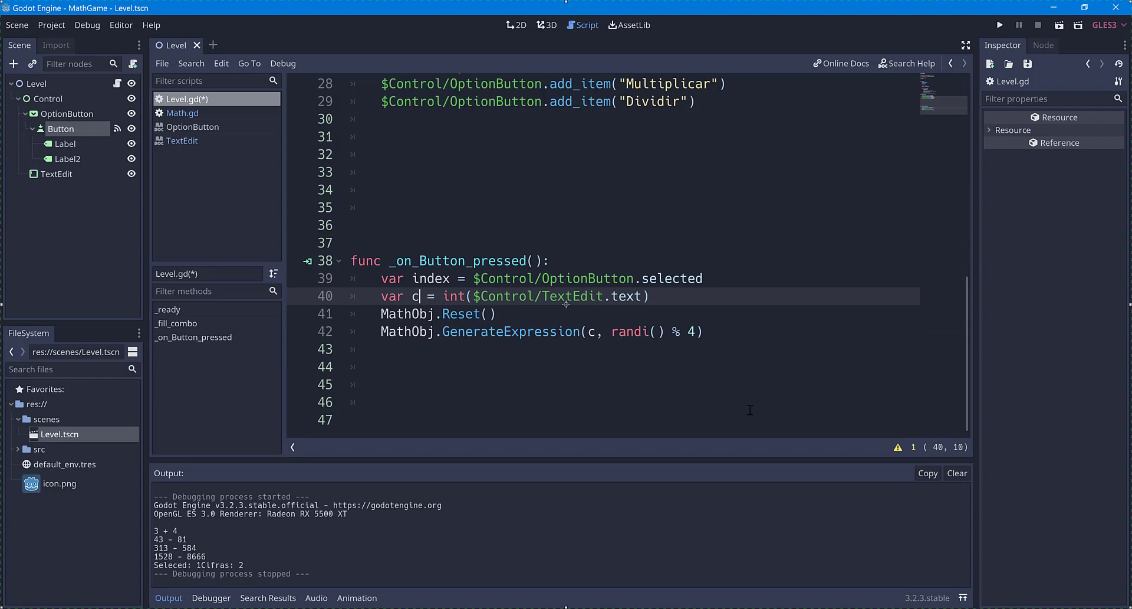
{"action": "type", "text": "ifras"}
{"action": "key", "text": "ctrl+shift+Left"}
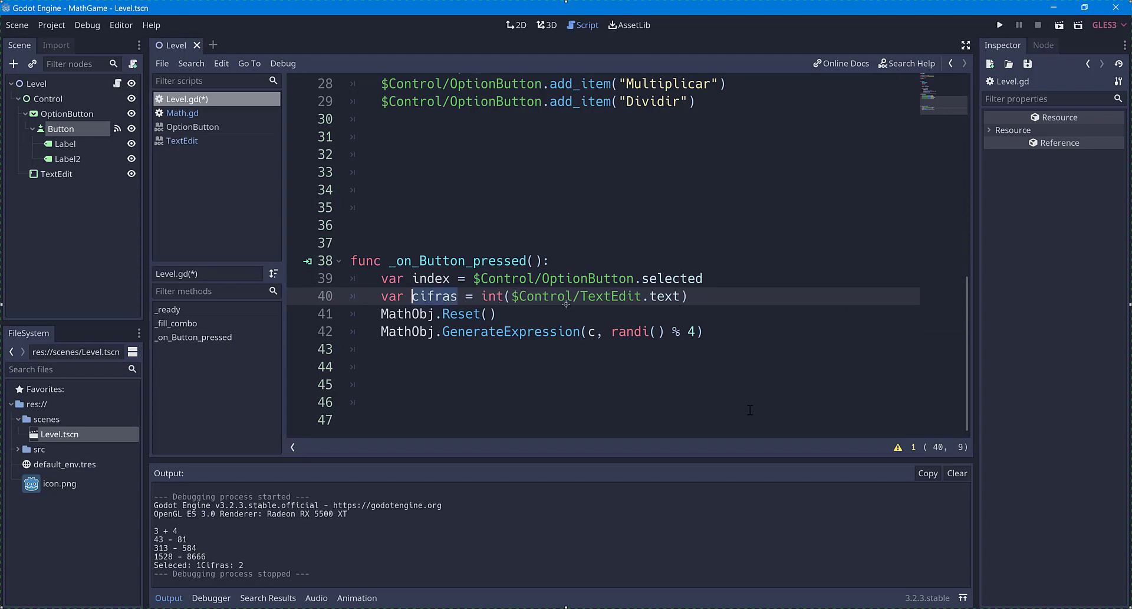
{"action": "key", "text": "ctrl+c"}
{"action": "double_click", "coordinate": [589, 332]}
{"action": "key", "text": "ctrl+v"}
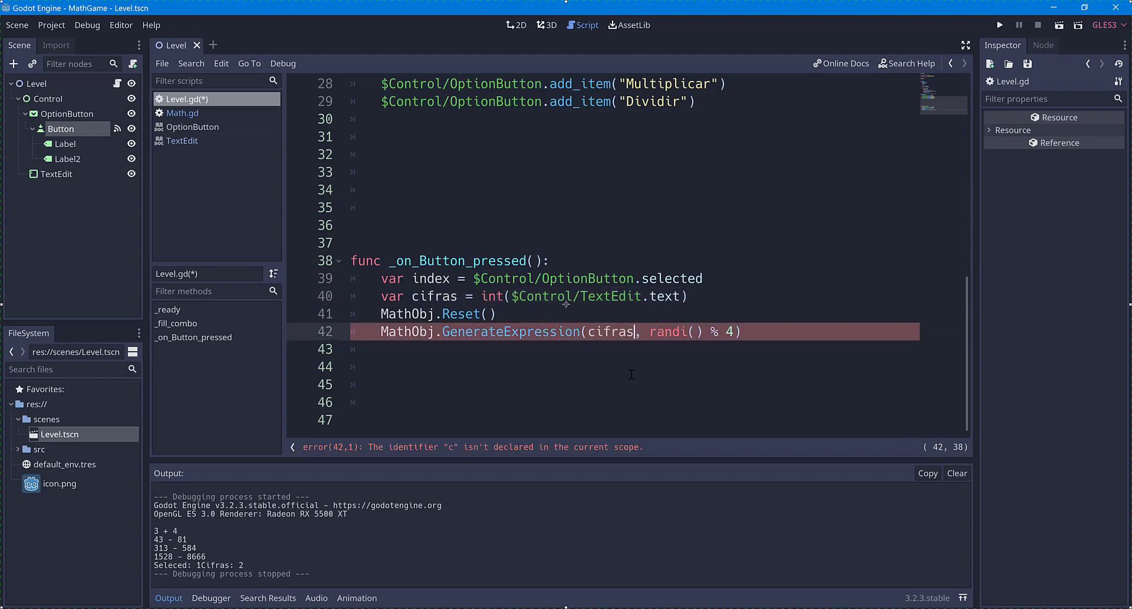
Replace the randi() % 4 operator argument with index and save Level.gd
{"action": "double_click", "coordinate": [429, 276]}
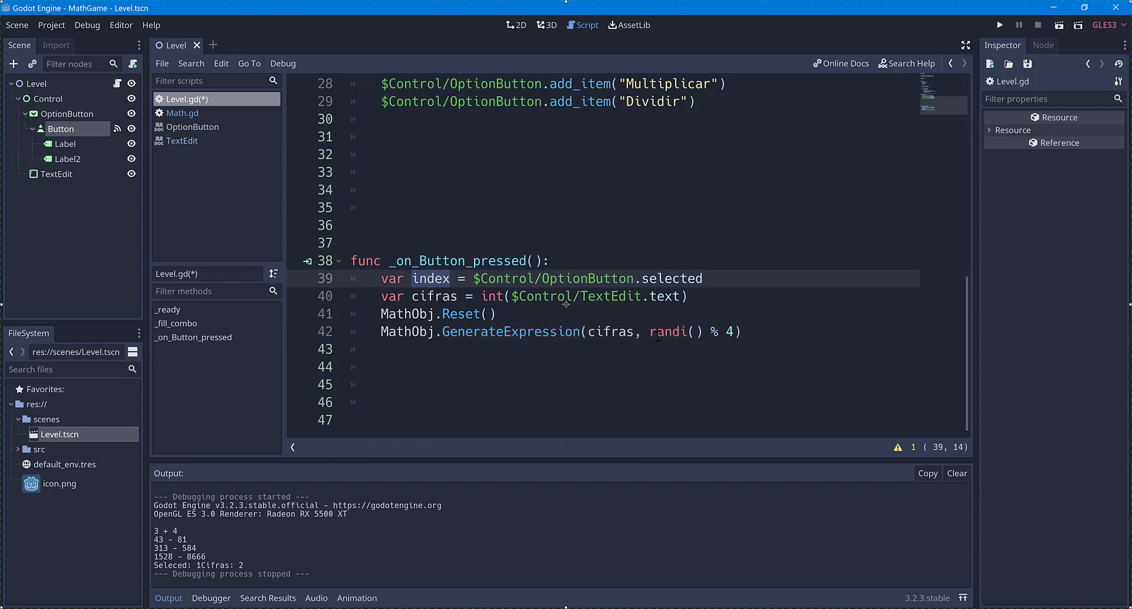
{"action": "left_click_drag", "start_coordinate": [650, 331], "coordinate": [727, 332]}
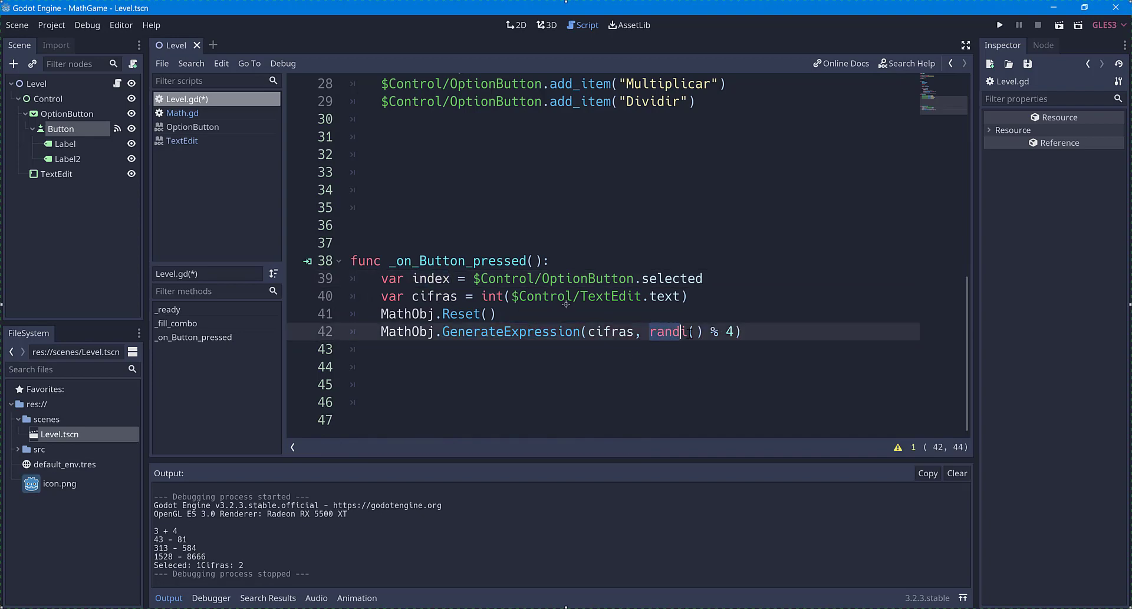
{"action": "key", "text": "shift+Right"}
{"action": "key", "text": "ctrl+v"}
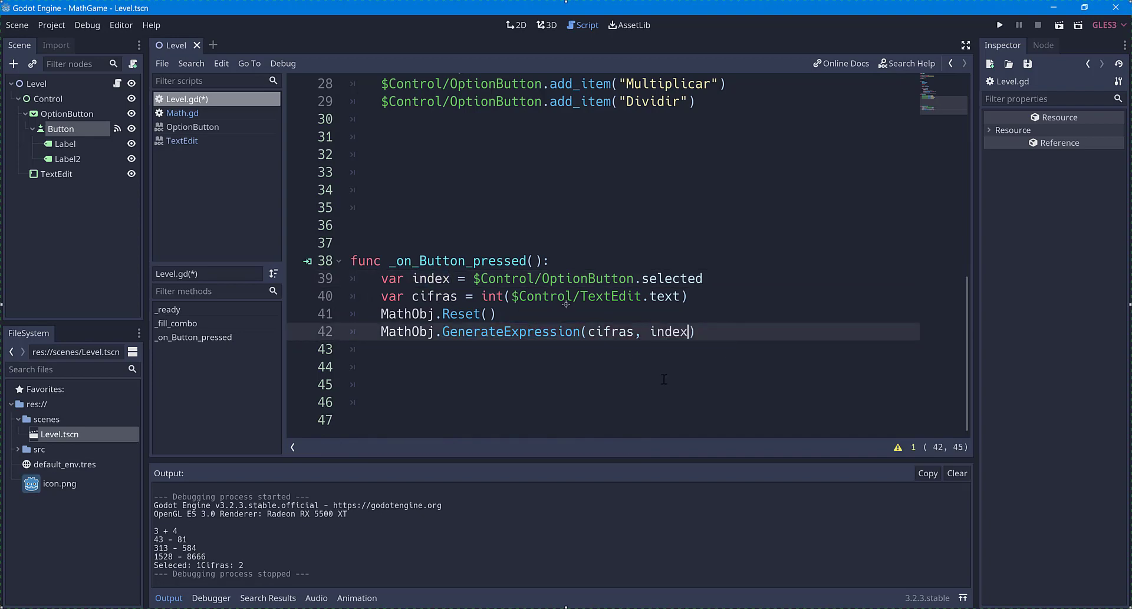
{"action": "key", "text": "ctrl+s"}
Rename index to operator and pass operator as GenerateExpression's second argument
{"action": "double_click", "coordinate": [433, 279]}
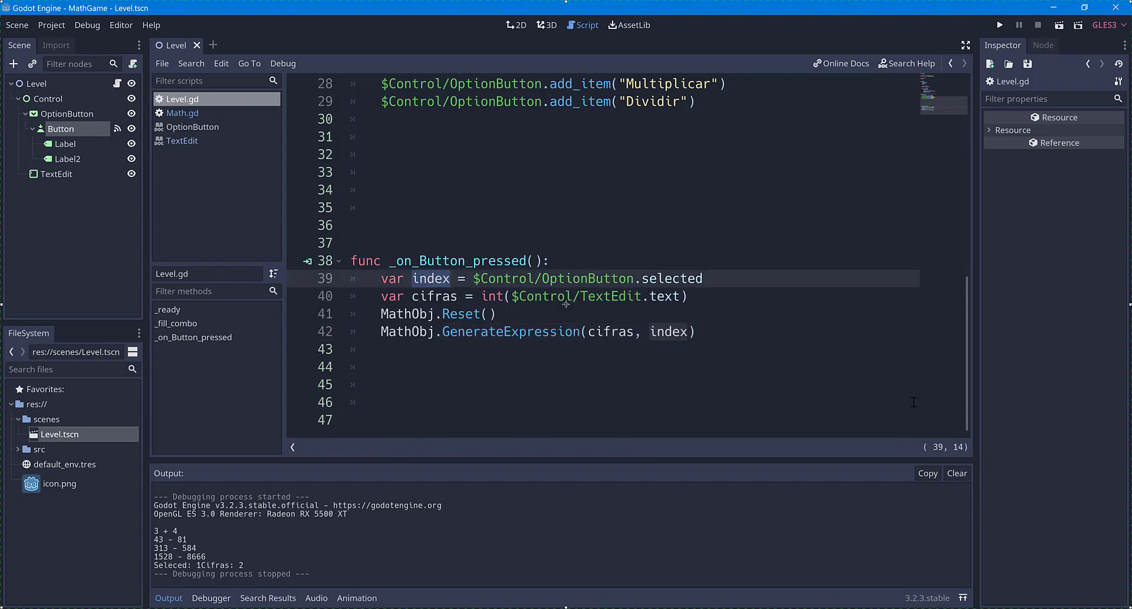
{"action": "type", "text": "operator"}
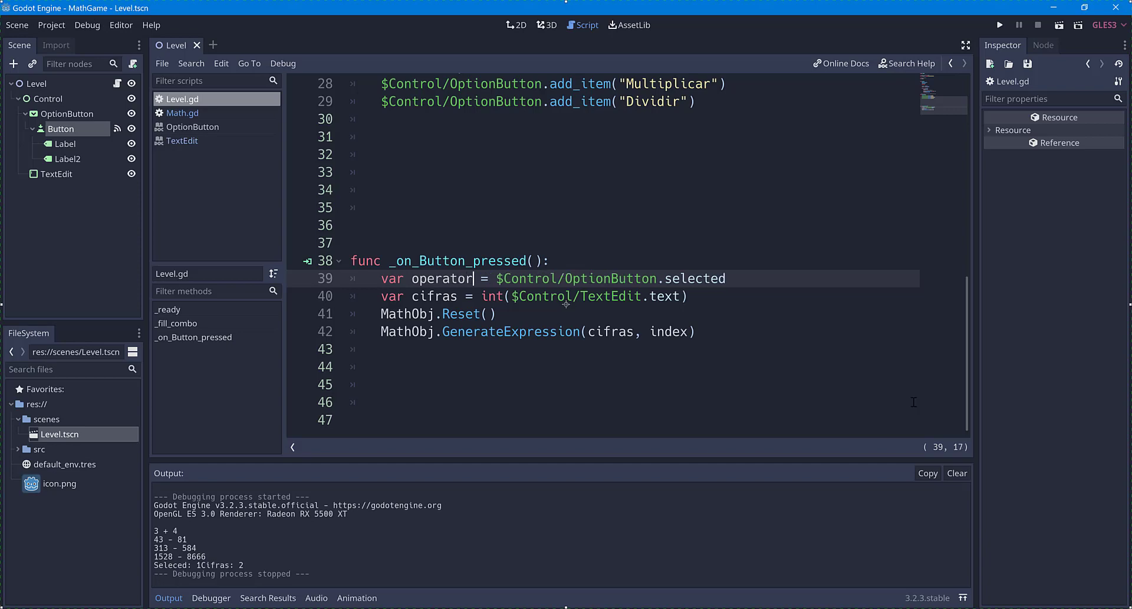
{"action": "key", "text": "ctrl+shift+Left"}
{"action": "double_click", "coordinate": [662, 331]}
{"action": "key", "text": "ctrl+v"}
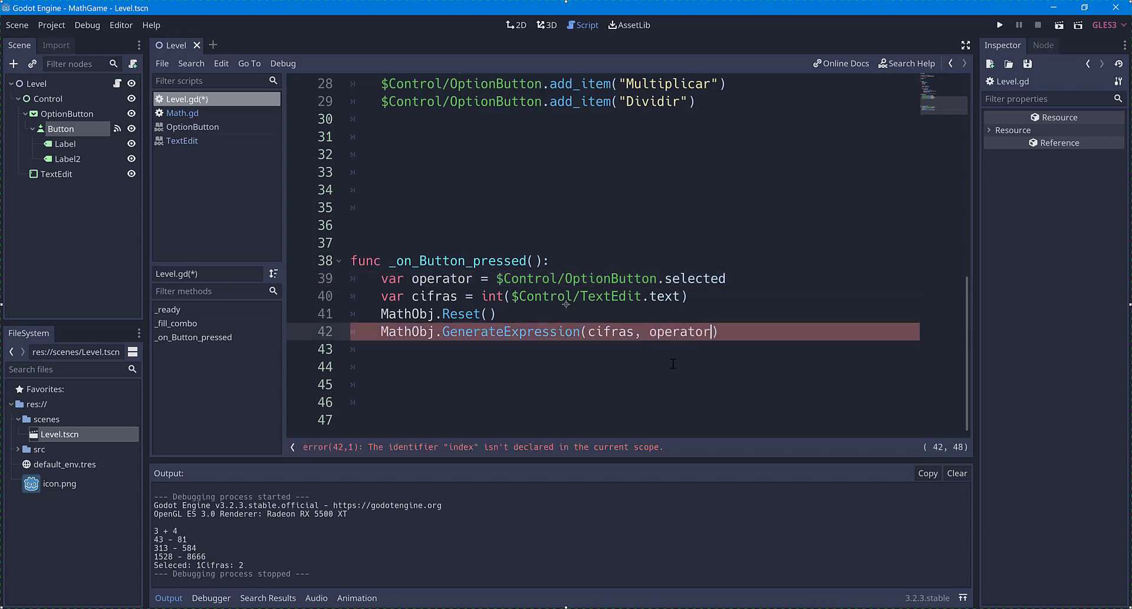
{"action": "key", "text": "Down"}
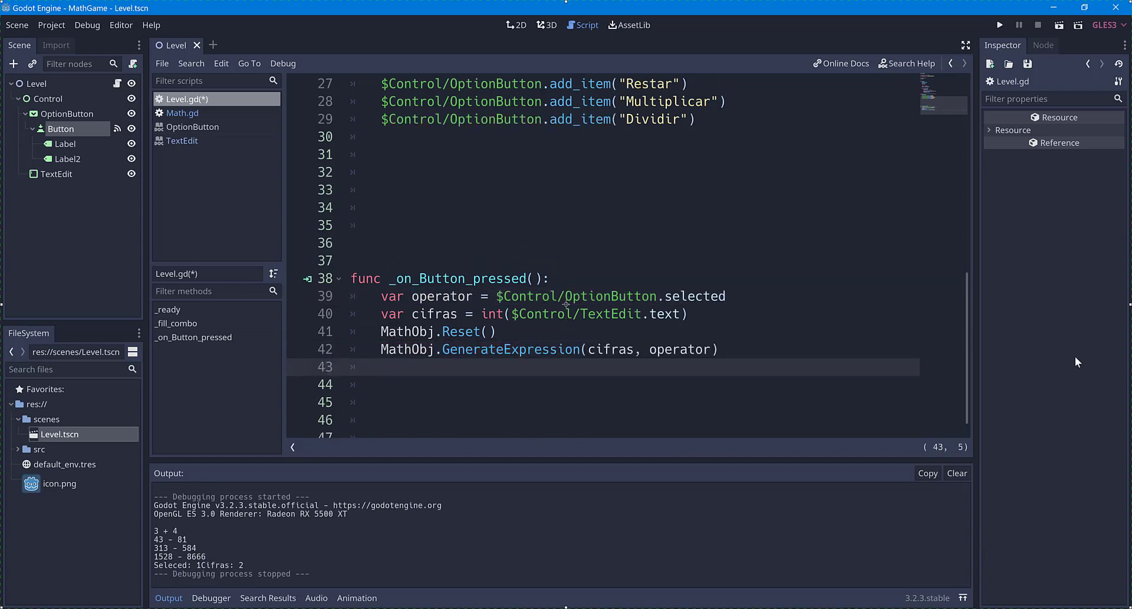
{"action": "scroll", "coordinate": [450, 298], "scroll_direction": "up", "scroll_amount": 2}
{"action": "scroll", "coordinate": [450, 299], "scroll_direction": "up", "scroll_amount": 3}
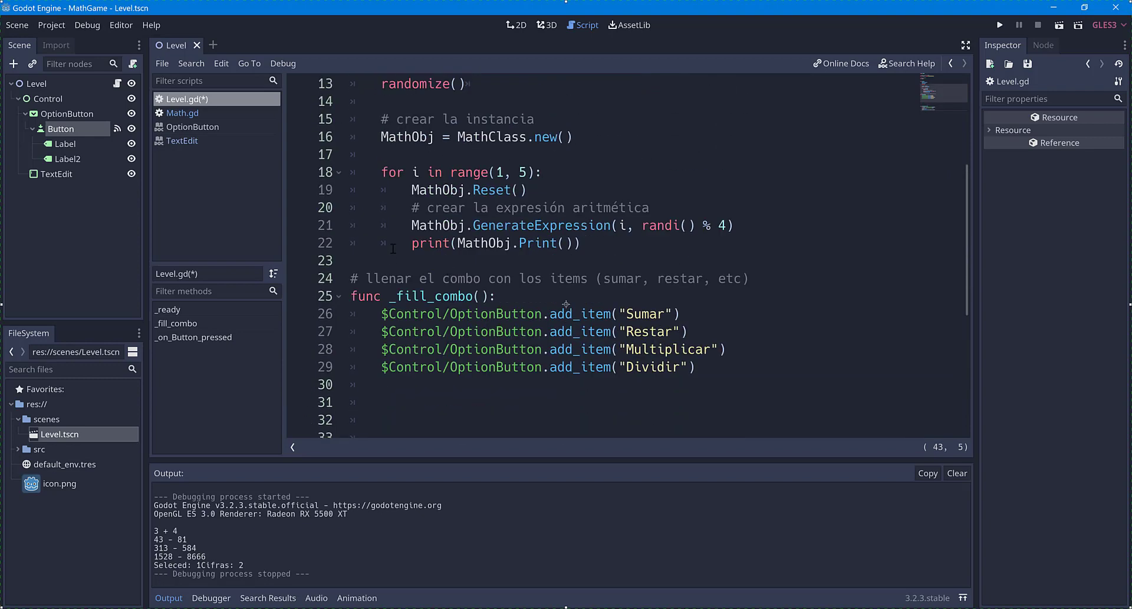
{"action": "left_click_drag", "start_coordinate": [412, 242], "coordinate": [581, 243]}
{"action": "scroll", "coordinate": [430, 334], "scroll_direction": "down", "scroll_amount": 5}
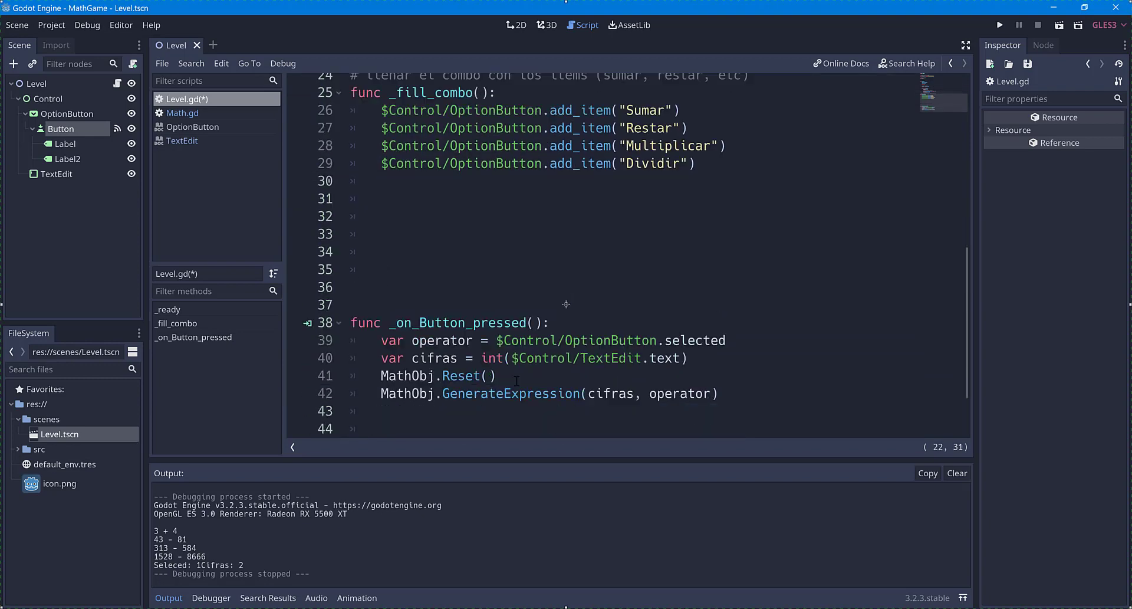
Paste the print line after GenerateExpression and strip print() to leave MathObj.Print()
{"action": "left_click", "coordinate": [431, 333]}
{"action": "key", "text": "ctrl+v"}
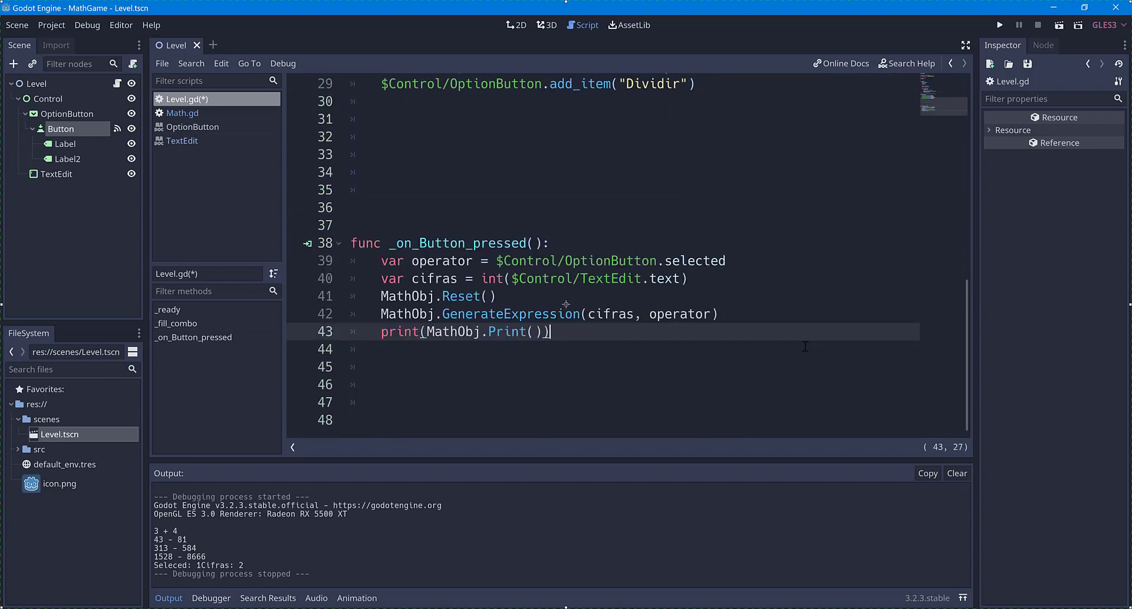
{"action": "double_click", "coordinate": [400, 331]}
{"action": "key", "text": "Delete"}
{"action": "key", "text": "Delete"}
{"action": "key", "text": "End"}
{"action": "key", "text": "BackSpace"}
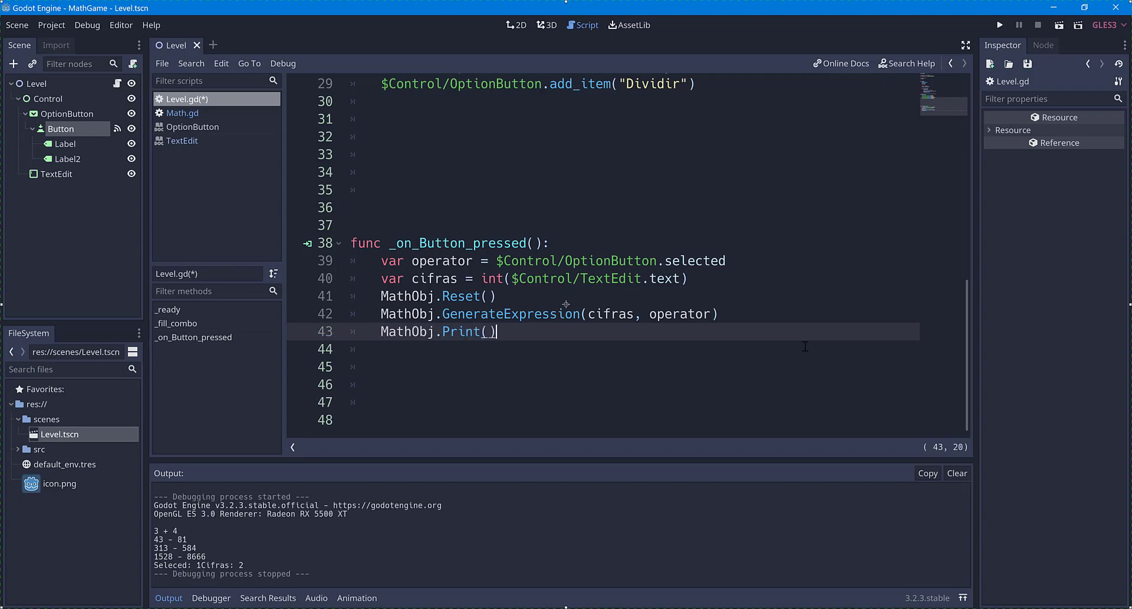
Assign MathObj.Print() to $Control/OptionButton/Button/Label.text on one line, then save Level.gd
{"action": "key", "text": "Up"}
{"action": "key", "text": "End"}
{"action": "key", "text": "Return"}
{"action": "type", "text": "$"}
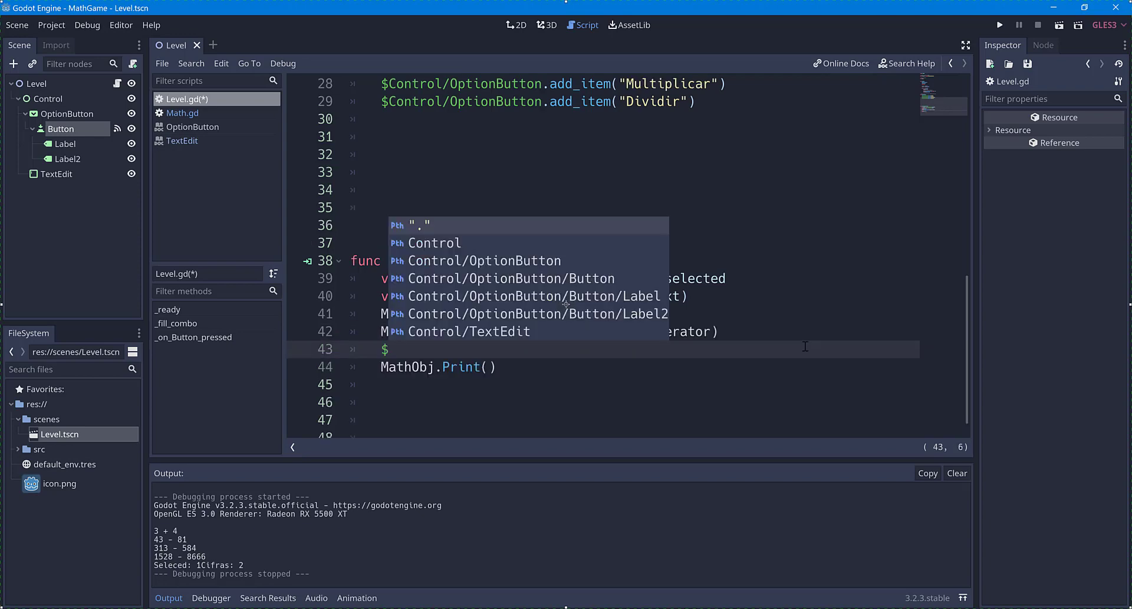
{"action": "key", "text": "Down"}
{"action": "key", "text": "Down"}
{"action": "key", "text": "Down"}
{"action": "key", "text": "Down"}
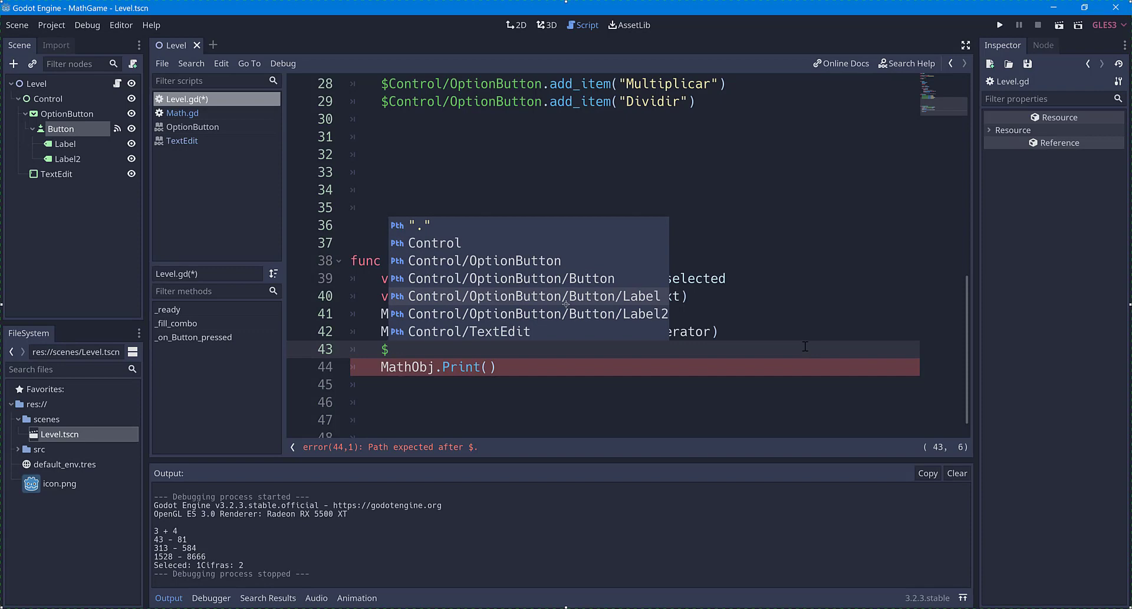
{"action": "key", "text": "Down"}
{"action": "key", "text": "Up"}
{"action": "key", "text": "Return"}
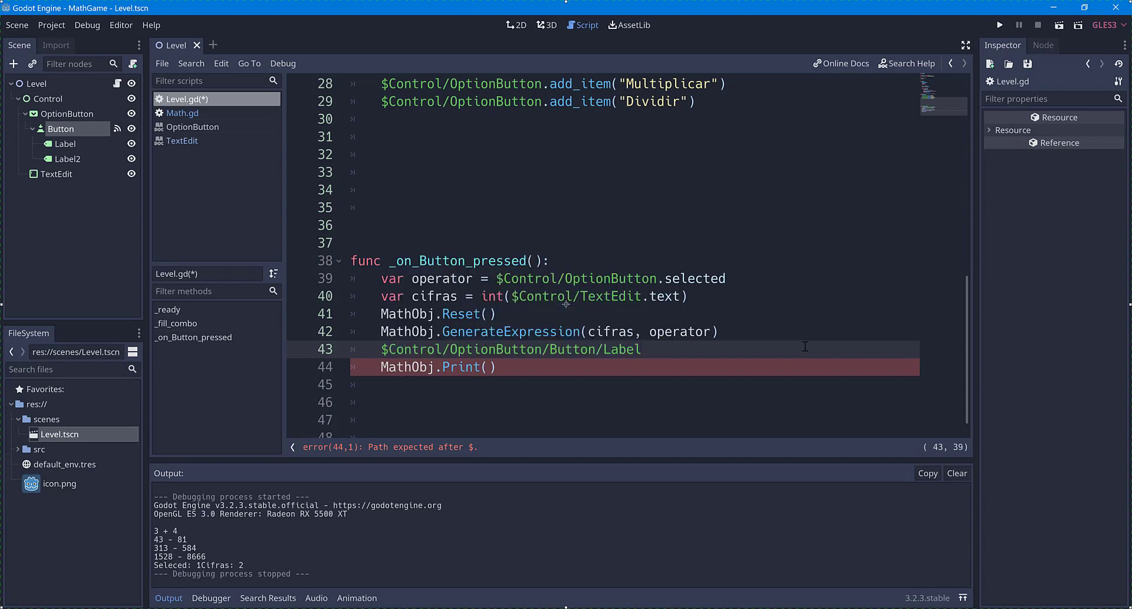
{"action": "type", "text": ".Te"}
{"action": "key", "text": "Return"}
{"action": "type", "text": "="}
{"action": "key", "text": "Down"}
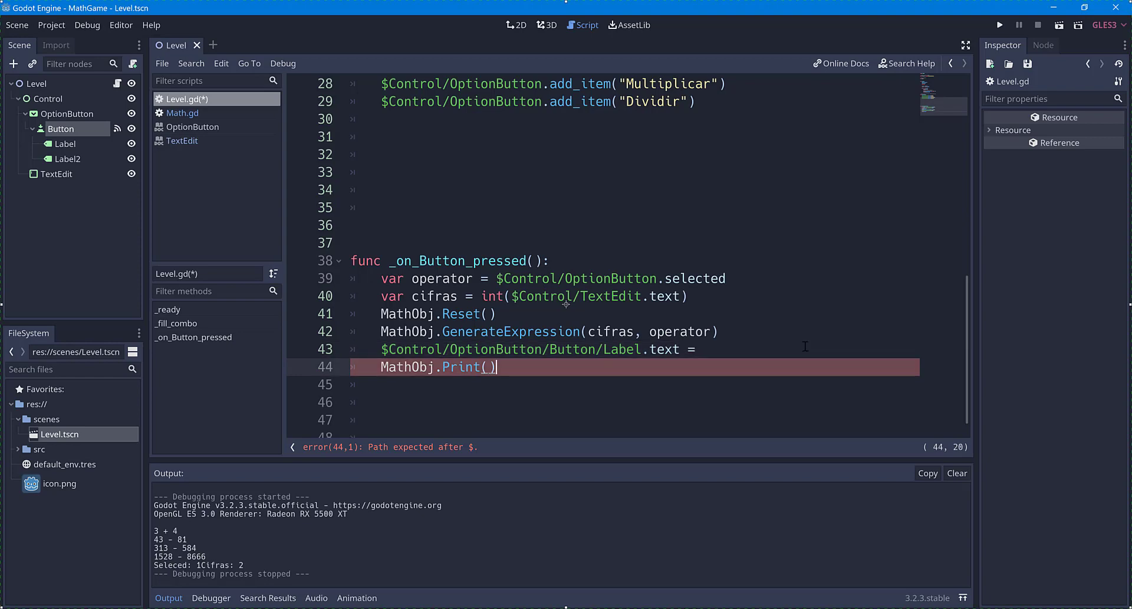
{"action": "key", "text": "Home"}
{"action": "key", "text": "BackSpace"}
{"action": "key", "text": "BackSpace"}
{"action": "key", "text": "End"}
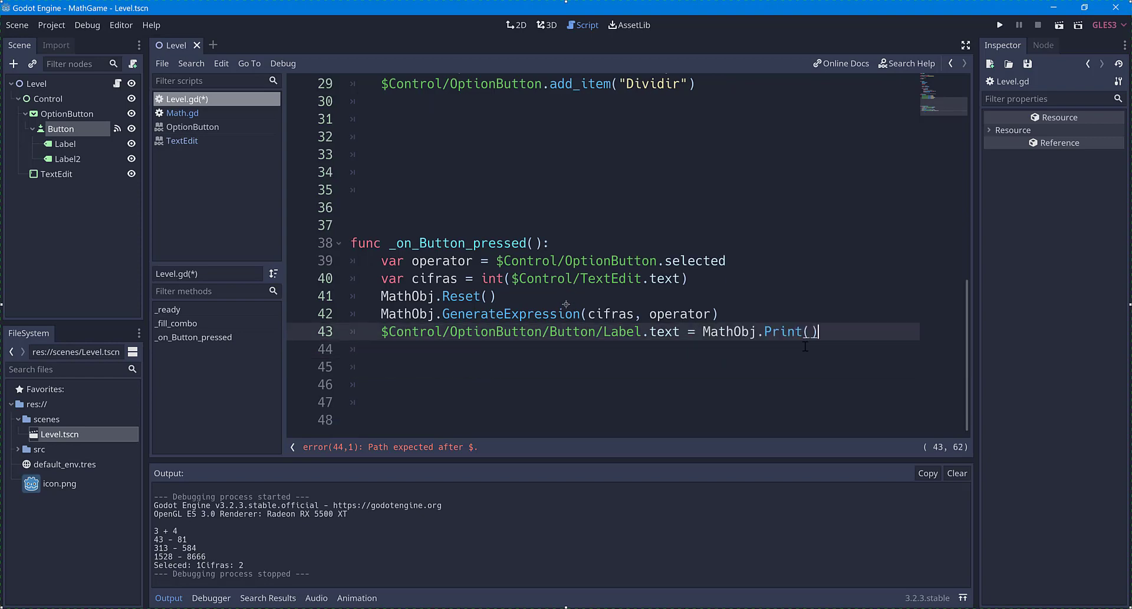
{"action": "key", "text": "ctrl+s"}
{"action": "scroll", "coordinate": [561, 334], "scroll_direction": "up", "scroll_amount": 1}
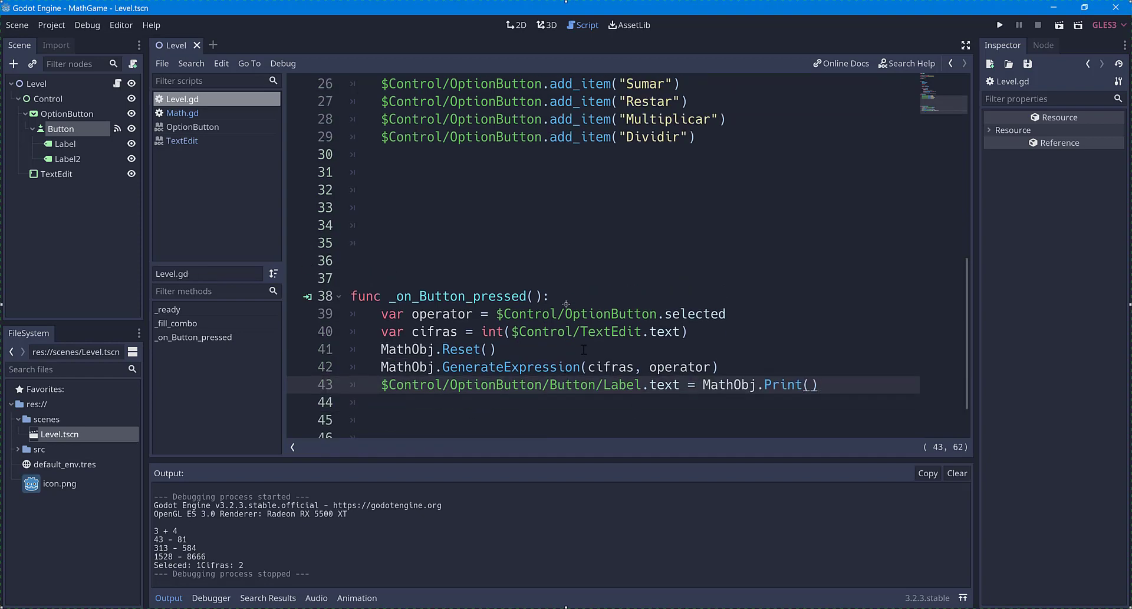
Run MathGame, set Cifras to 2 with Sumar, and generate several addition expressions
{"action": "left_click", "coordinate": [1059, 25]}
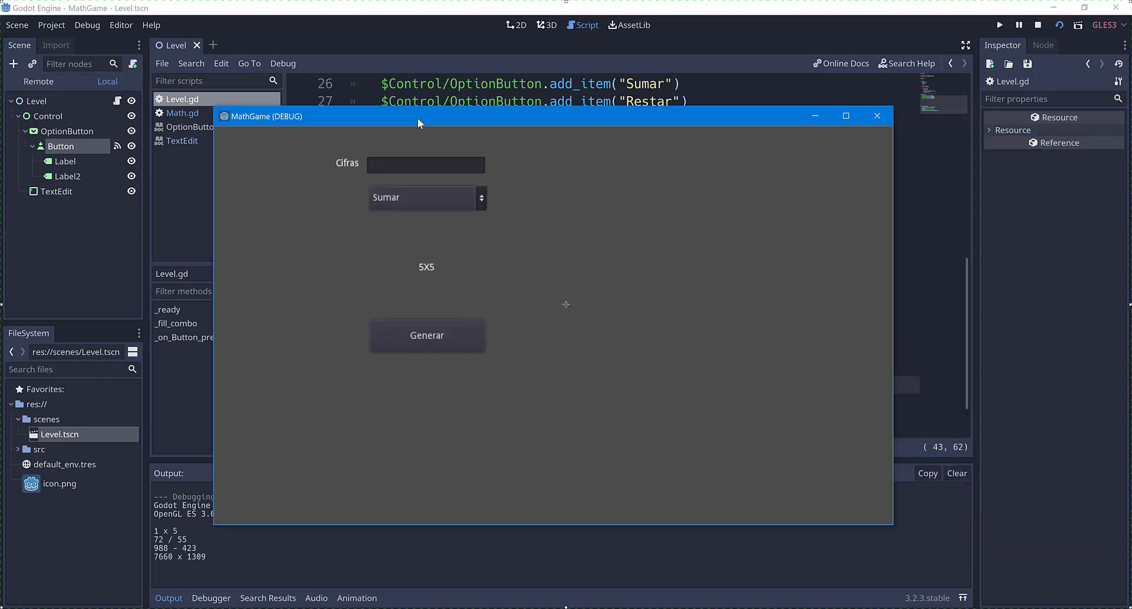
{"action": "left_click", "coordinate": [438, 179]}
{"action": "type", "text": "2"}
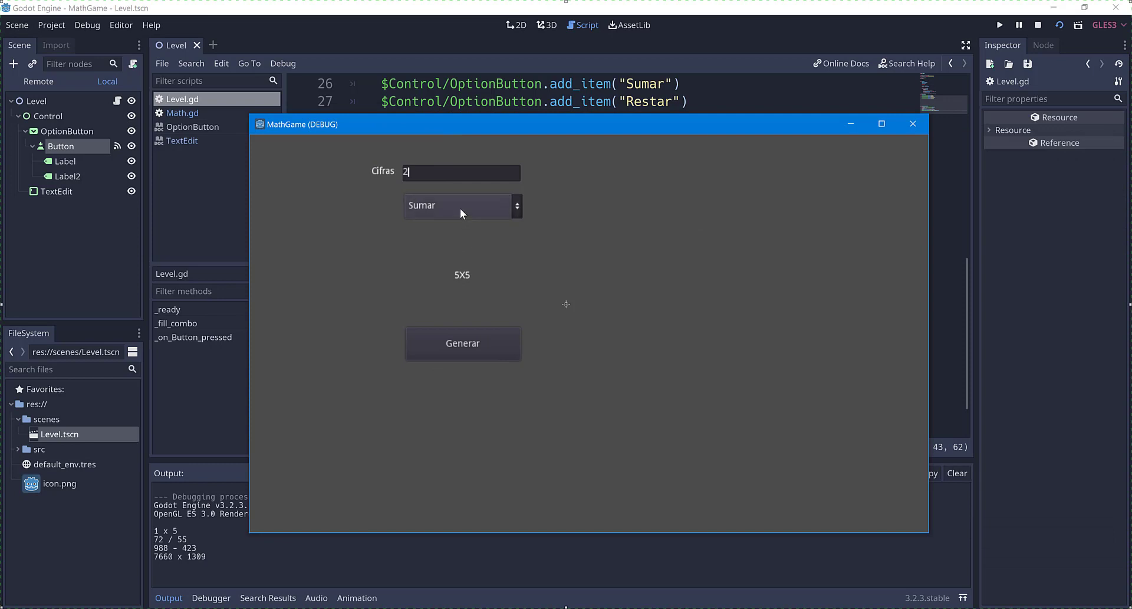
{"action": "left_click", "coordinate": [460, 208]}
{"action": "left_click", "coordinate": [444, 225]}
{"action": "left_click", "coordinate": [461, 345]}
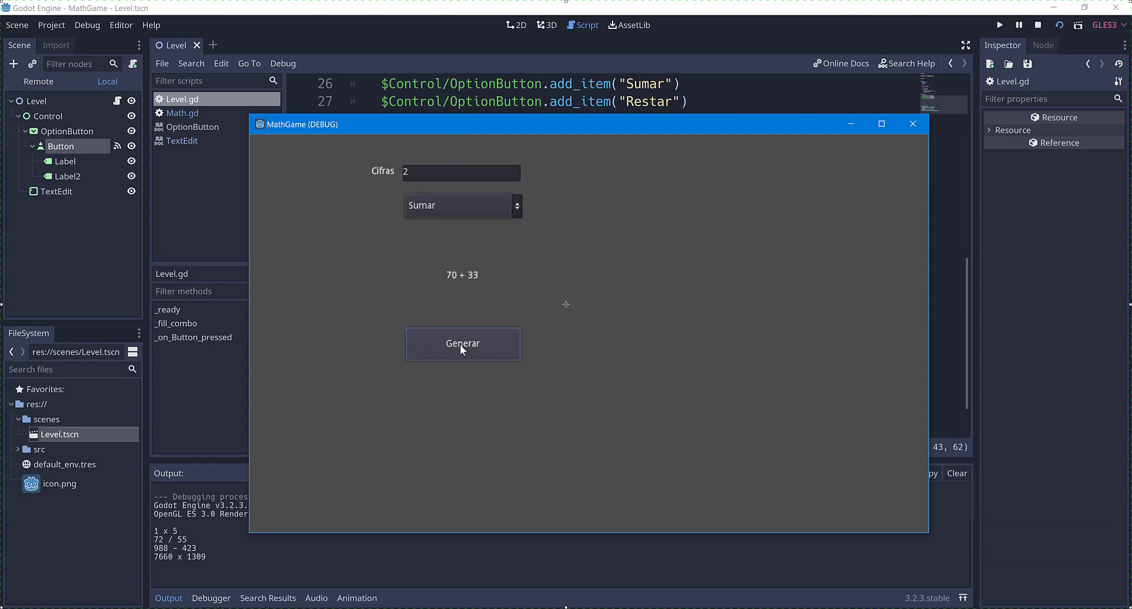
{"action": "left_click", "coordinate": [461, 345]}
{"action": "left_click", "coordinate": [460, 345]}
{"action": "left_click", "coordinate": [460, 344]}
{"action": "left_click", "coordinate": [460, 344]}
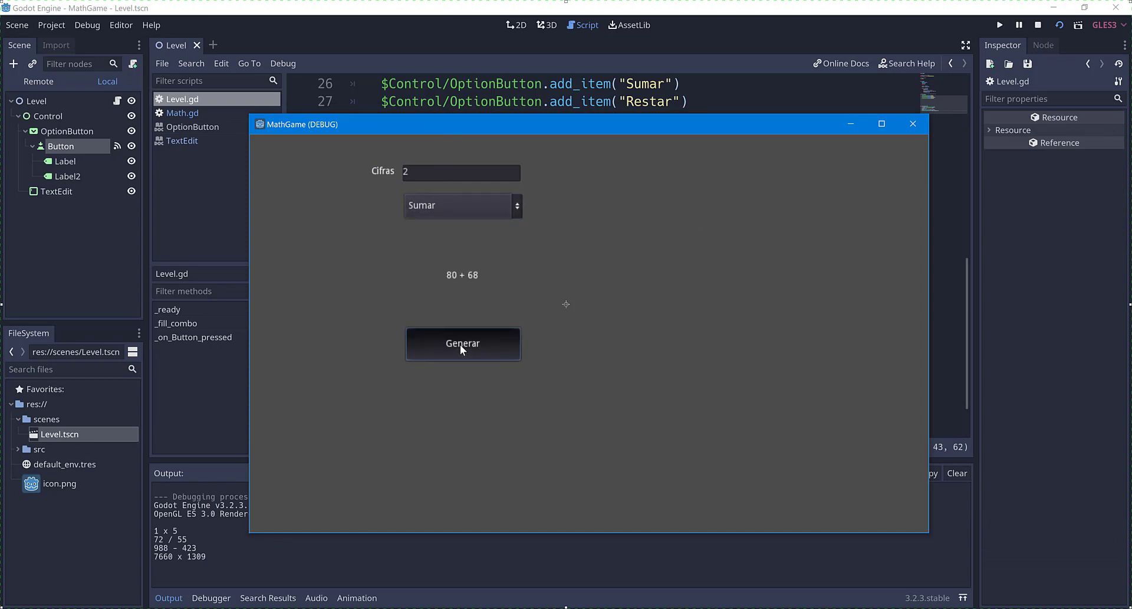
{"action": "left_click", "coordinate": [460, 344]}
{"action": "left_click", "coordinate": [460, 345]}
Switch the operator to Restar and generate two subtraction expressions
{"action": "left_click", "coordinate": [426, 208]}
{"action": "left_click", "coordinate": [442, 241]}
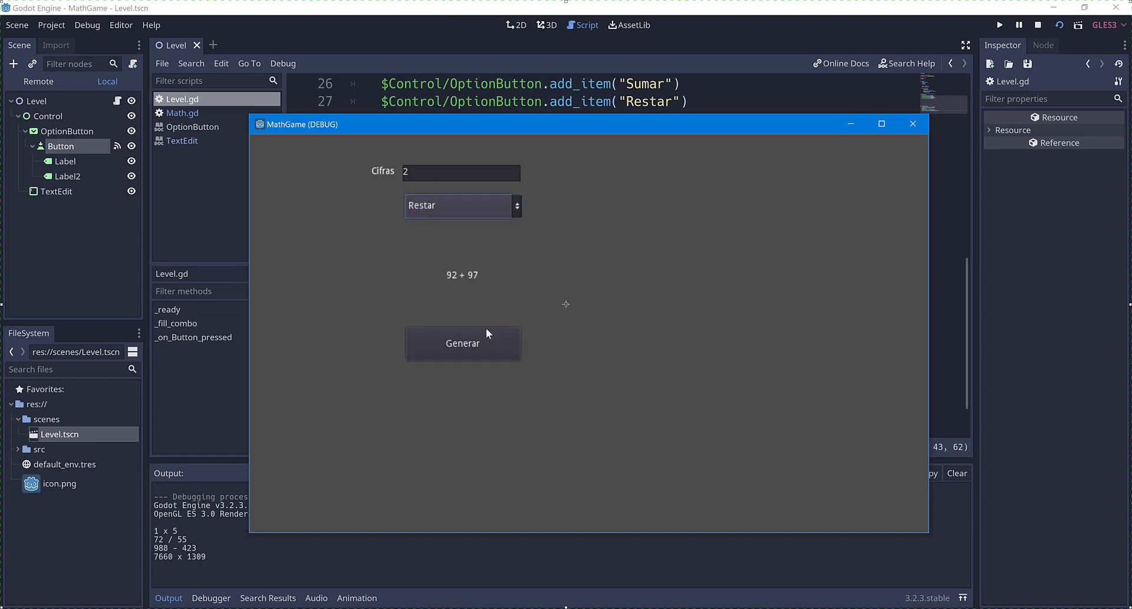
{"action": "left_click", "coordinate": [474, 335]}
{"action": "left_click", "coordinate": [462, 335]}
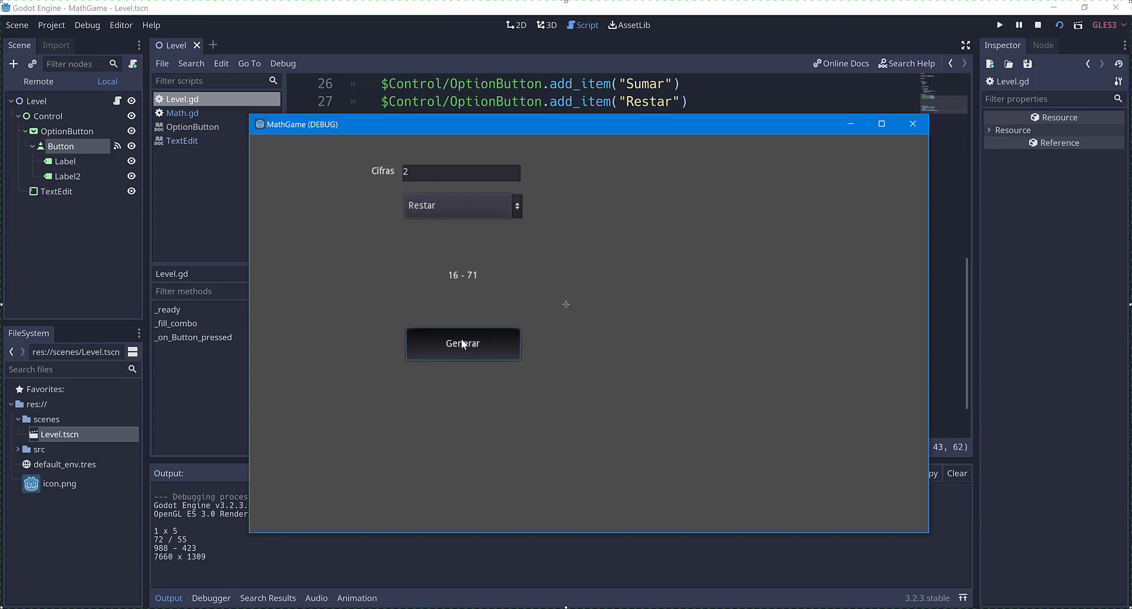
Switch to Multiplicar, change the Cifras value, and generate several one-digit multiplications
{"action": "left_click", "coordinate": [437, 207]}
{"action": "left_click", "coordinate": [446, 253]}
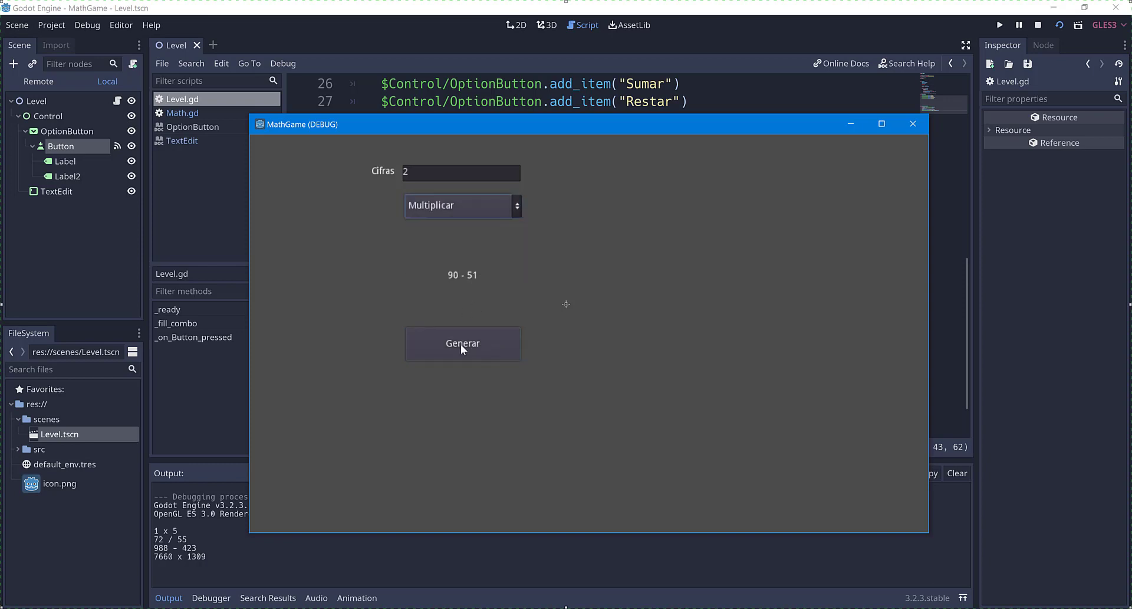
{"action": "left_click", "coordinate": [462, 345]}
{"action": "left_click", "coordinate": [407, 172]}
{"action": "type", "text": "1"}
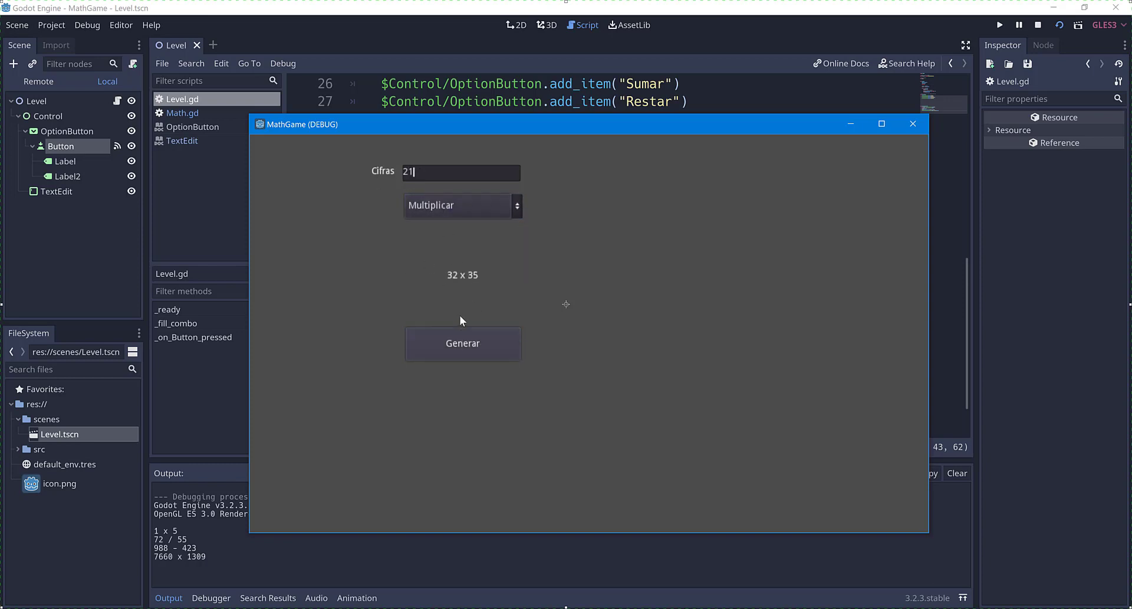
{"action": "type", "text": "1"}
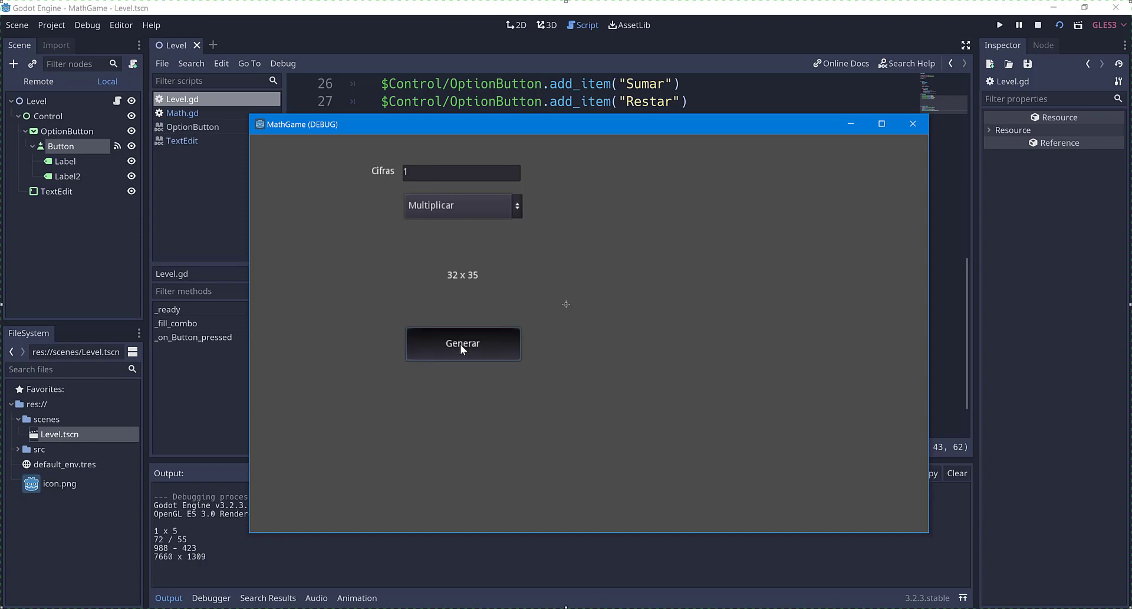
{"action": "left_click", "coordinate": [460, 344]}
{"action": "left_click", "coordinate": [460, 345]}
{"action": "left_click", "coordinate": [458, 342]}
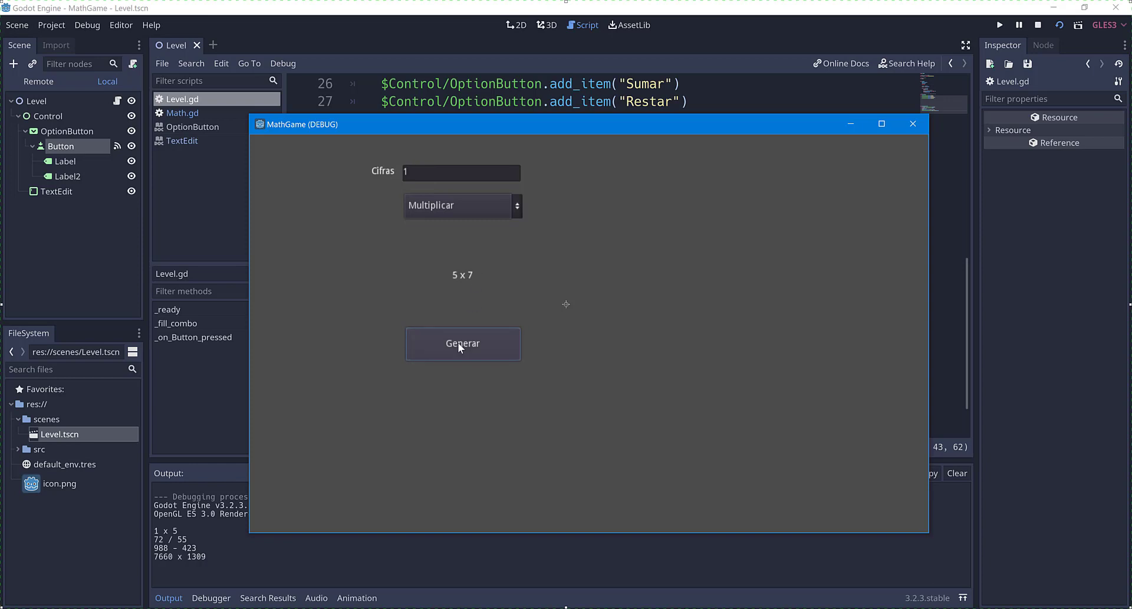
{"action": "left_click", "coordinate": [458, 343]}
{"action": "left_click", "coordinate": [460, 357]}
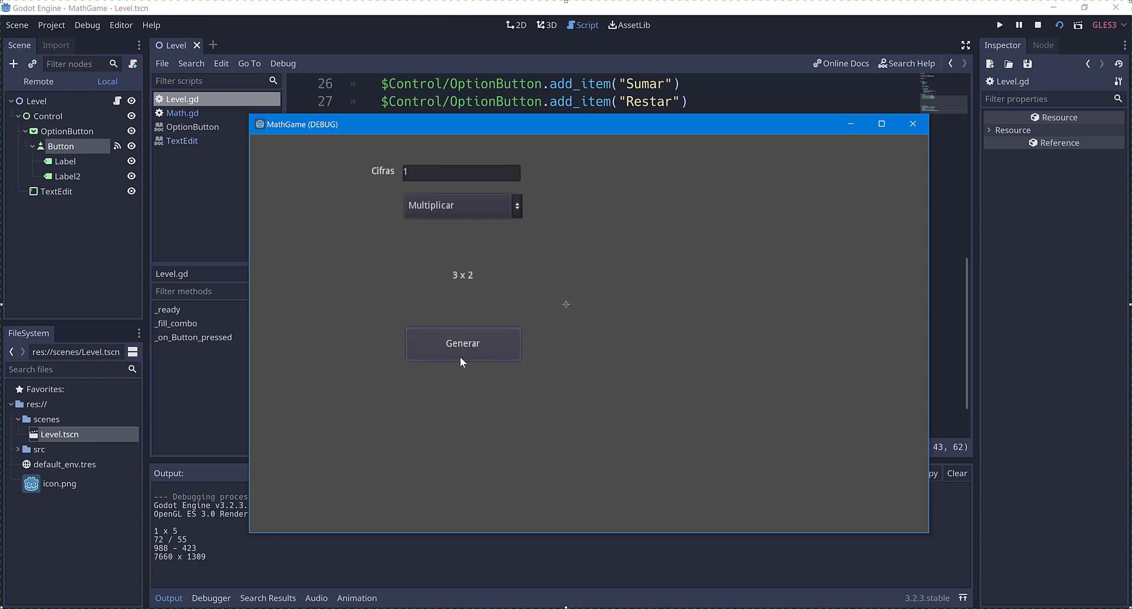
Choose Dividir and generate the two-digit division 96 / 28
{"action": "double_click", "coordinate": [420, 171]}
{"action": "type", "text": "2"}
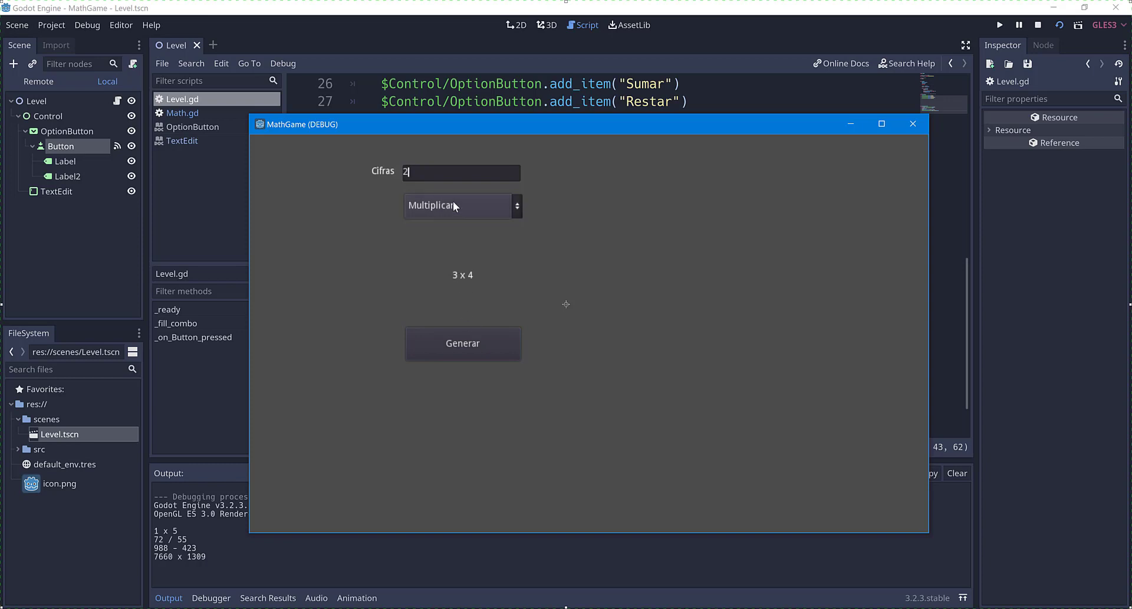
{"action": "left_click", "coordinate": [452, 202]}
{"action": "left_click", "coordinate": [446, 266]}
{"action": "left_click", "coordinate": [471, 340]}
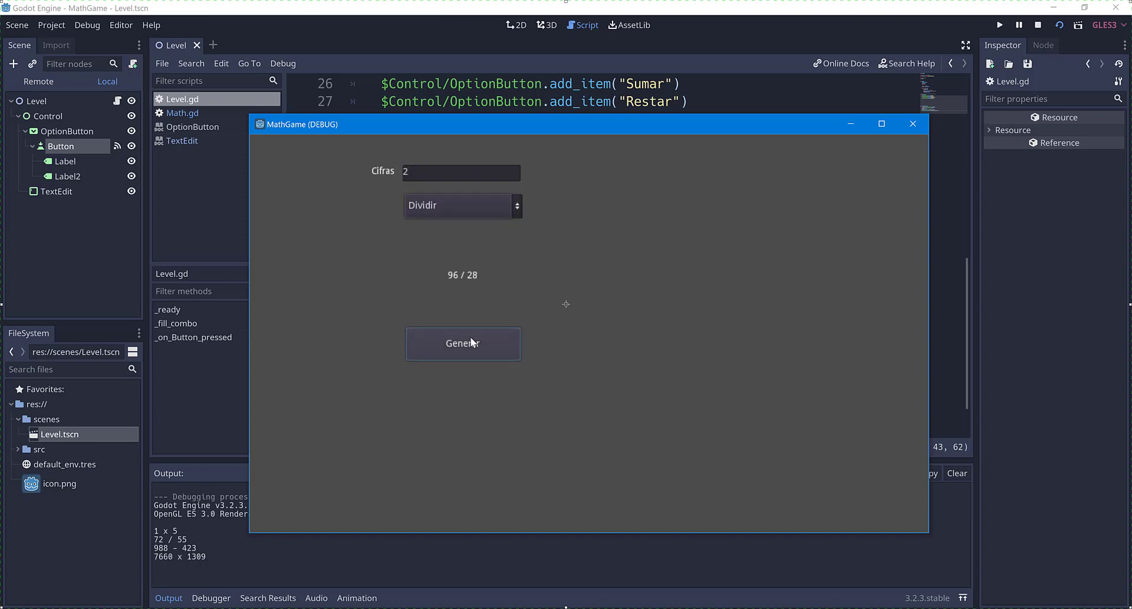
With Dividir selected and Cifras set to 4, generate the division 6264 / 2506
{"action": "left_click", "coordinate": [455, 356]}
{"action": "double_click", "coordinate": [431, 177]}
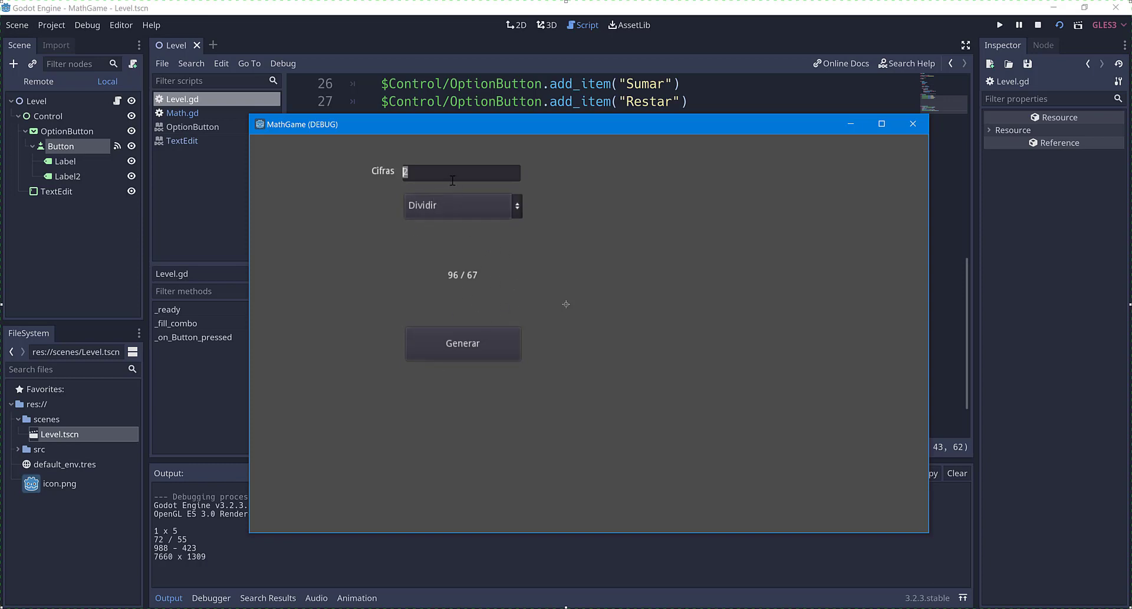
{"action": "left_click", "coordinate": [465, 207]}
{"action": "left_click", "coordinate": [452, 240]}
{"action": "left_click", "coordinate": [464, 217]}
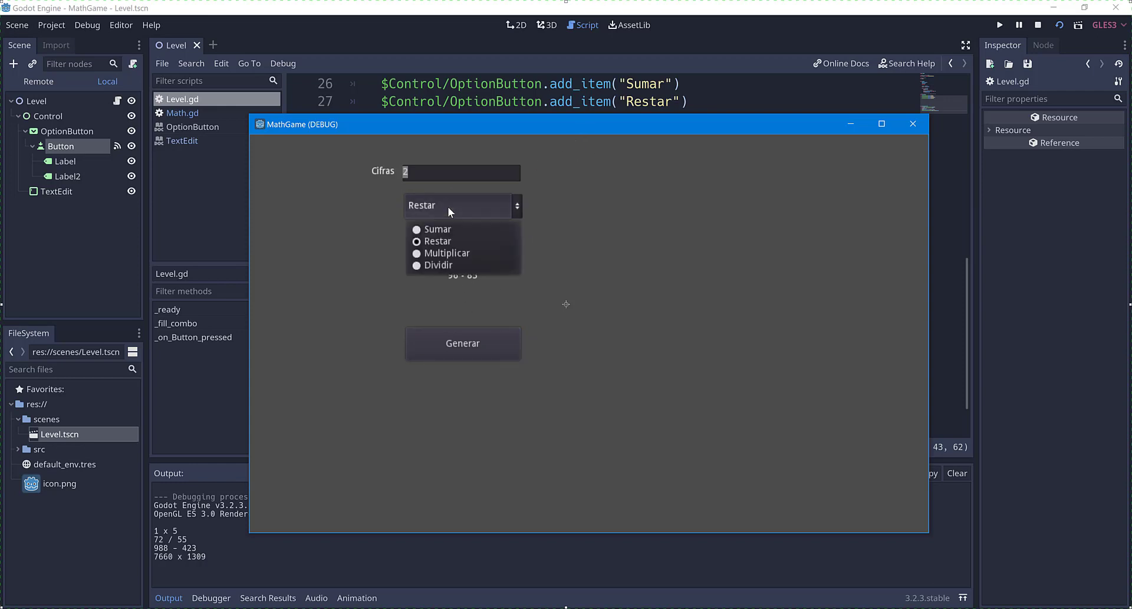
{"action": "left_click", "coordinate": [438, 267]}
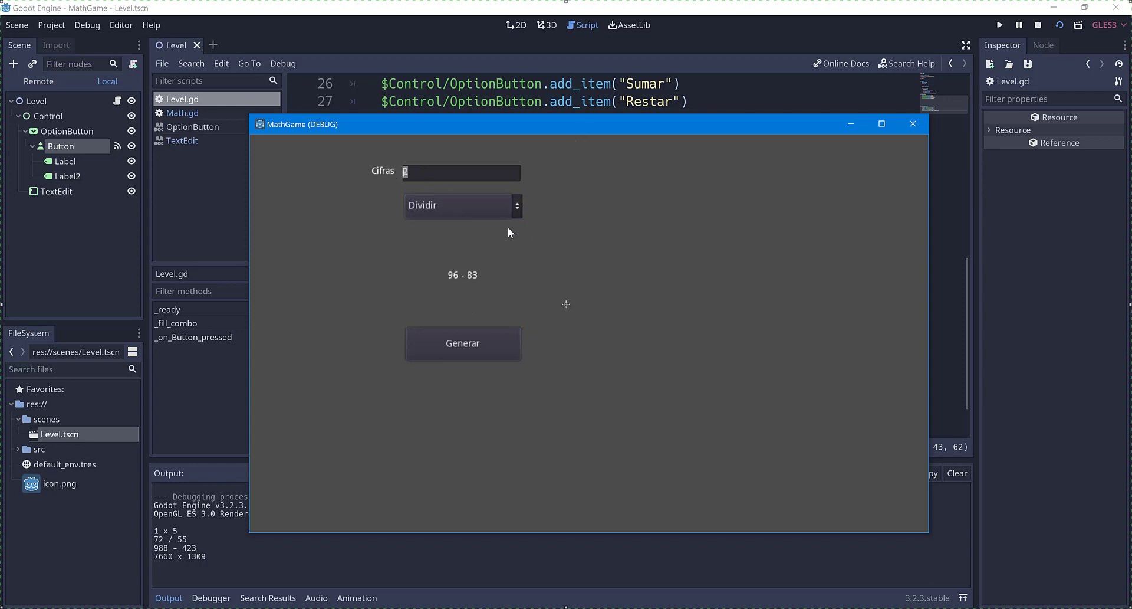
{"action": "type", "text": "4"}
{"action": "left_click", "coordinate": [496, 339]}
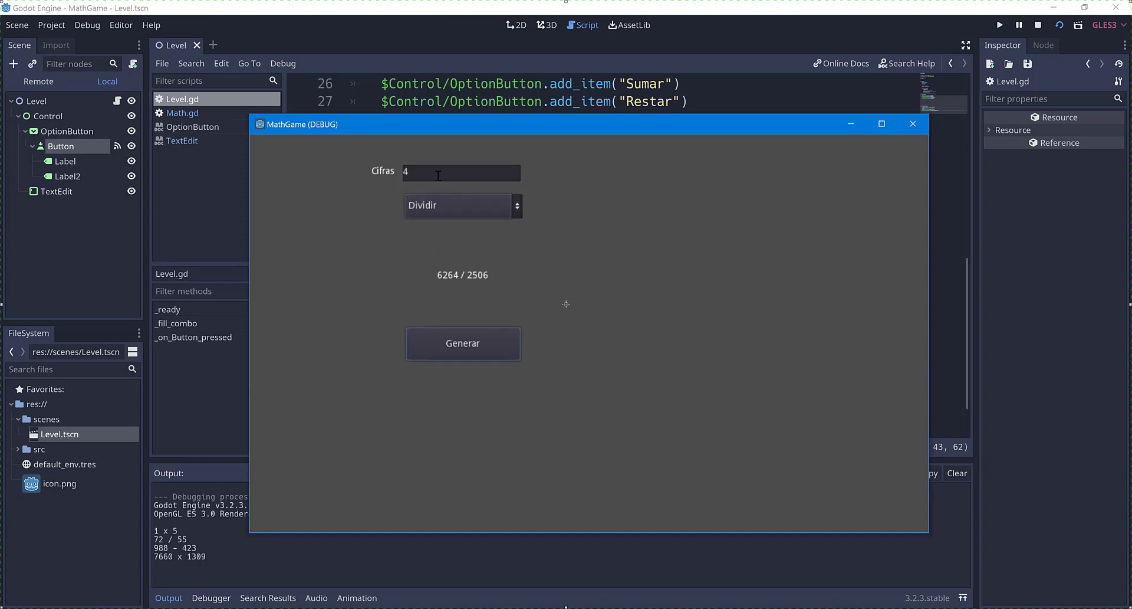
Set Cifras back to 2, choose Sumar, and generate the addition 81 + 81
{"action": "left_click", "coordinate": [407, 171]}
{"action": "key", "text": "BackSpace"}
{"action": "type", "text": "2"}
{"action": "left_click", "coordinate": [465, 341]}
{"action": "left_click", "coordinate": [448, 216]}
{"action": "left_click", "coordinate": [450, 229]}
{"action": "left_click", "coordinate": [452, 346]}
Close the MathGame (DEBUG) window to stop debugging and return to Level.gd
{"action": "left_click", "coordinate": [923, 125]}
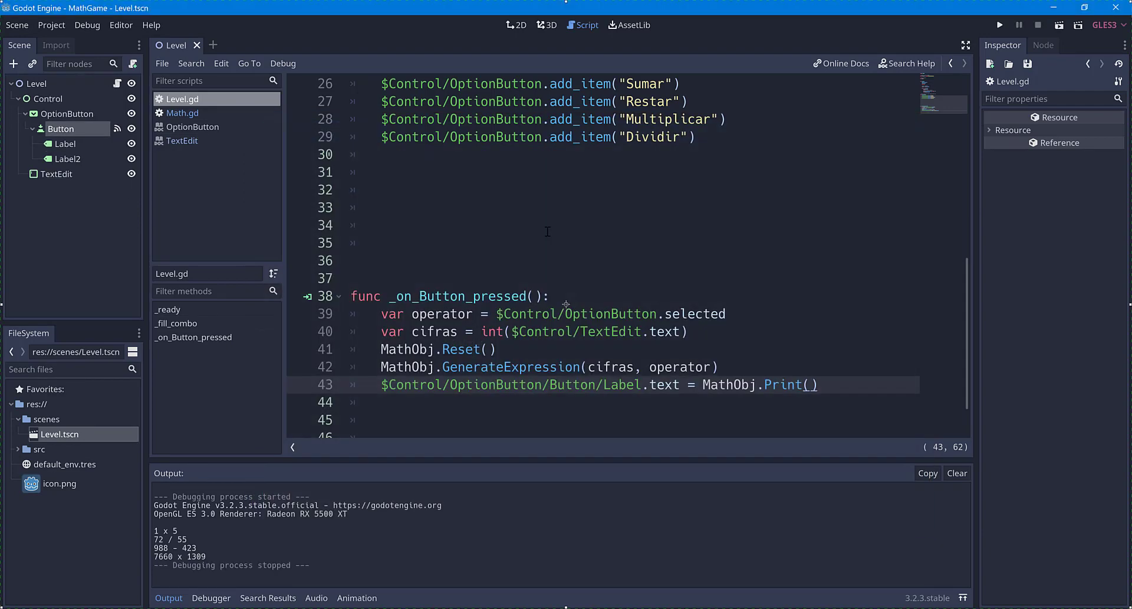